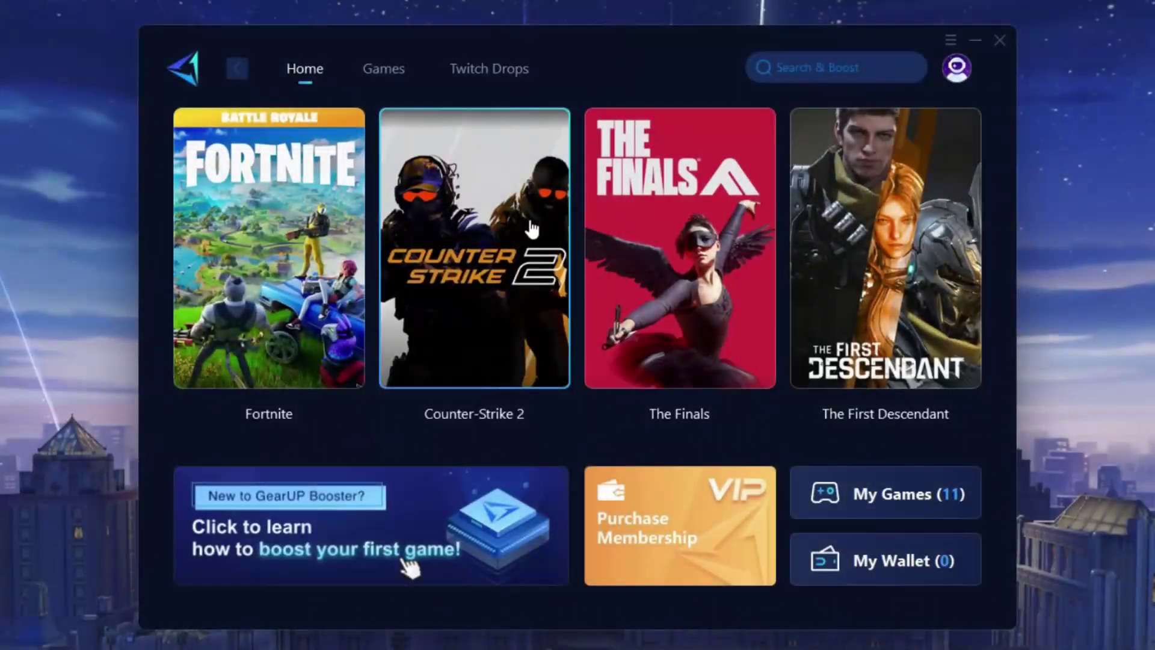
- Browse the supported titles in GearUP Booster's games catalogue
{"action": "left_click", "coordinate": [380, 67]}
{"action": "scroll", "coordinate": [1009, 277], "scroll_direction": "down", "scroll_amount": 3}
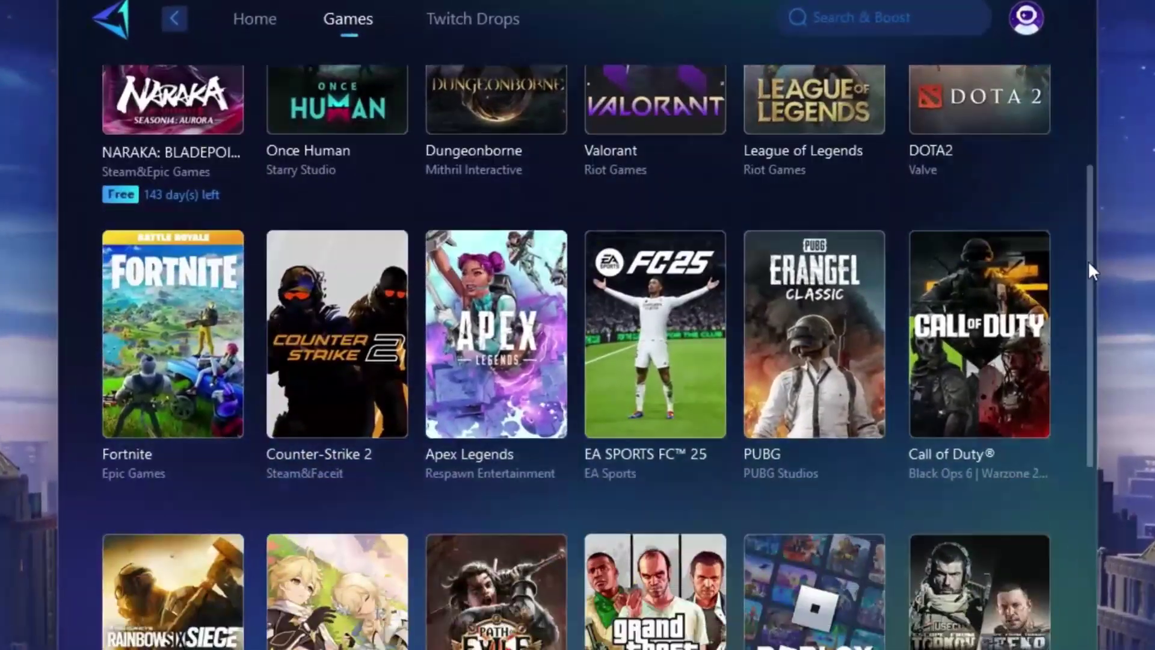
{"action": "left_click_drag", "start_coordinate": [1090, 264], "coordinate": [1087, 476]}
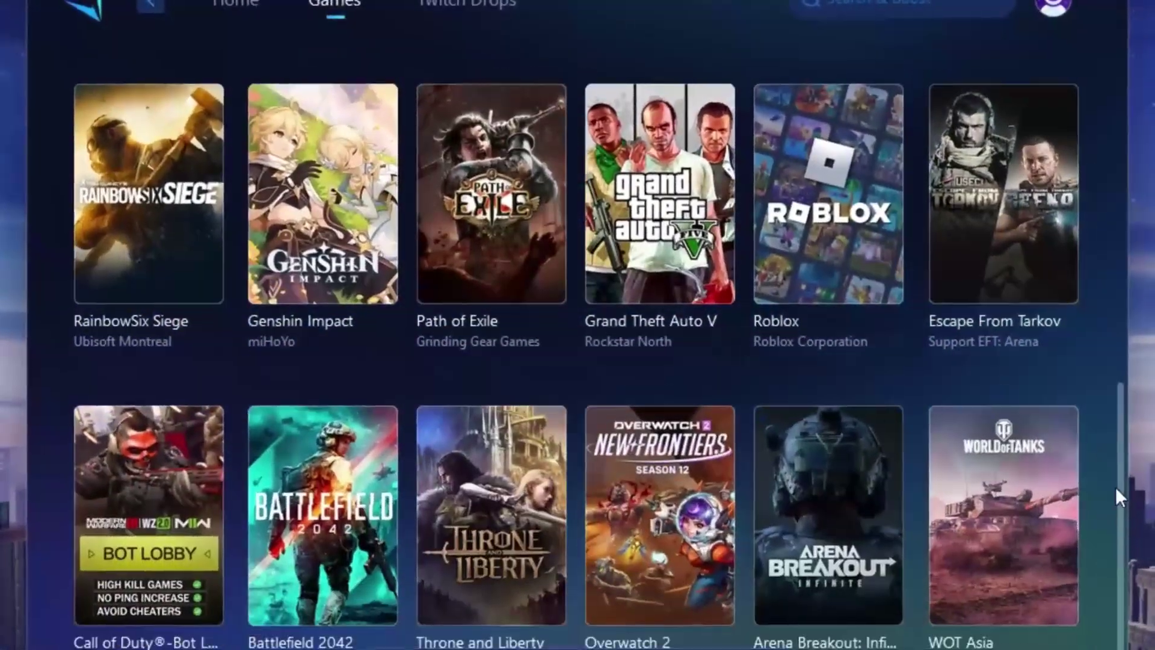
{"action": "scroll", "coordinate": [1003, 581], "scroll_direction": "up", "scroll_amount": 10}
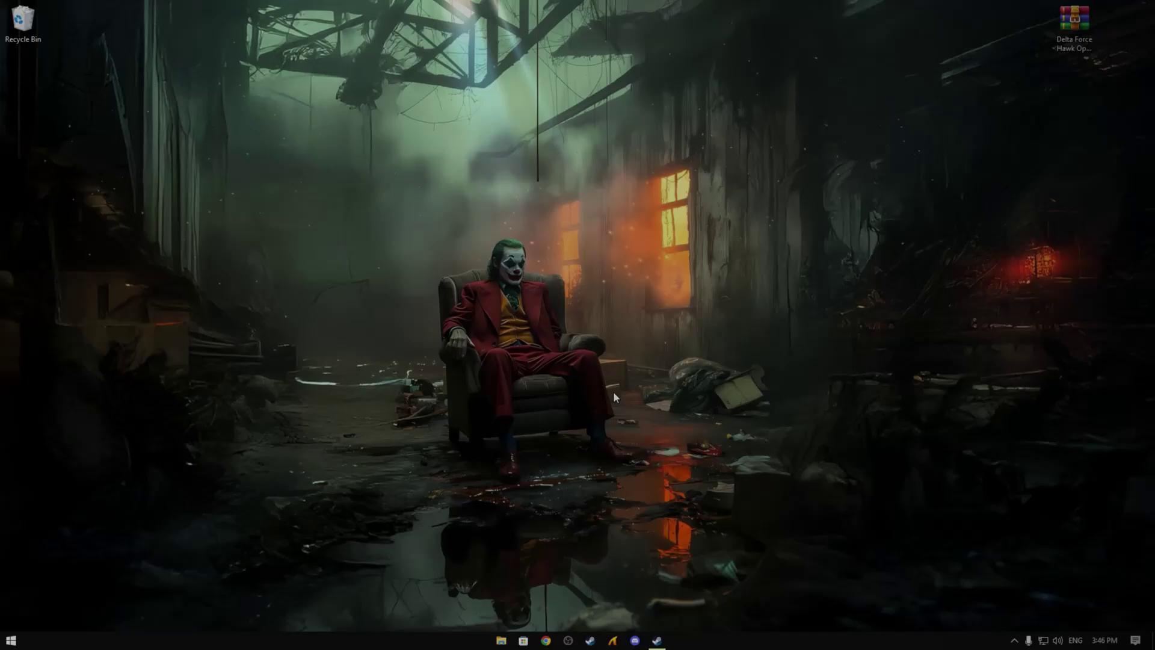
- Switch to Steam and open Delta Force's local installation folder from the game's installed files properties
{"action": "left_click", "coordinate": [659, 610]}
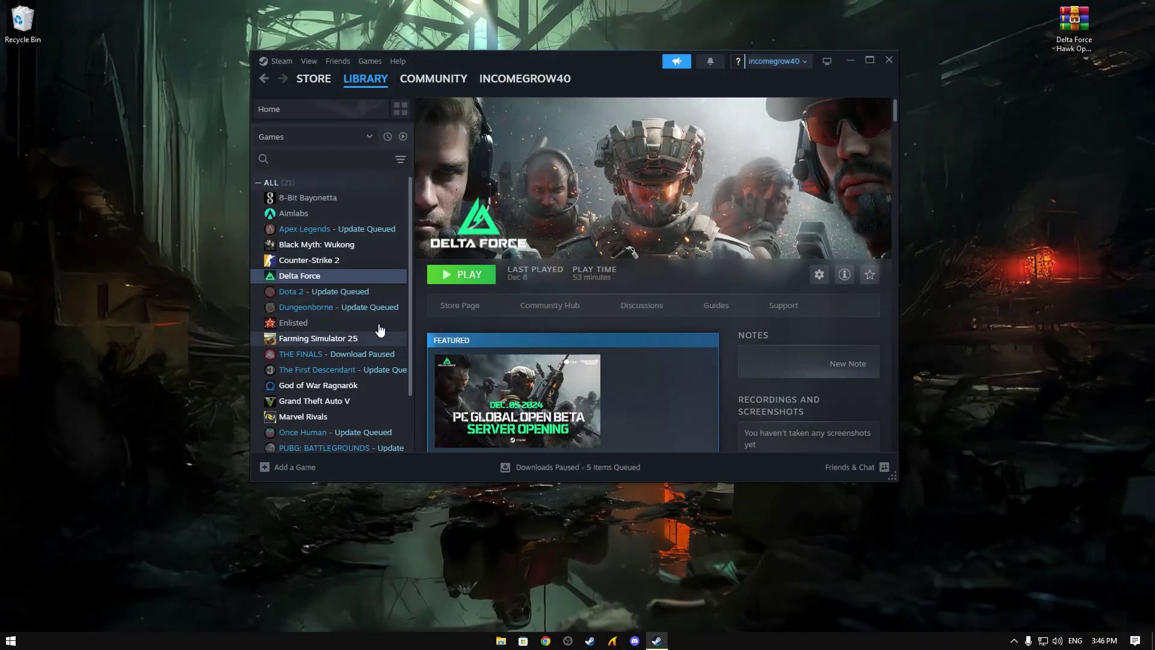
{"action": "right_click", "coordinate": [286, 283]}
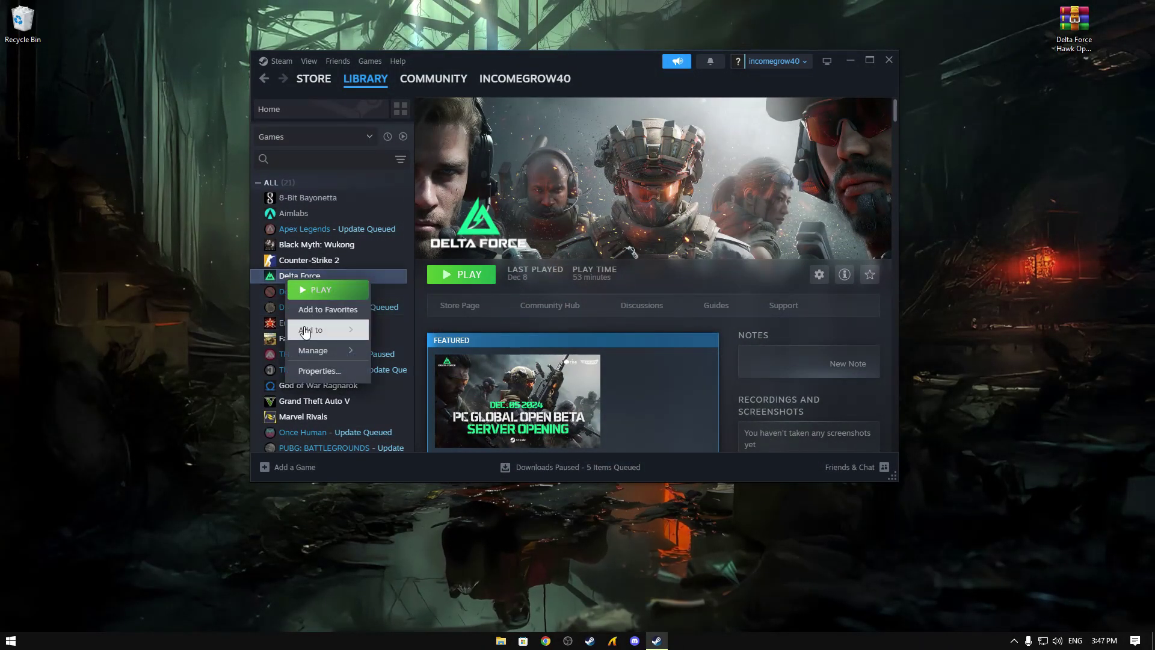
{"action": "left_click", "coordinate": [313, 377]}
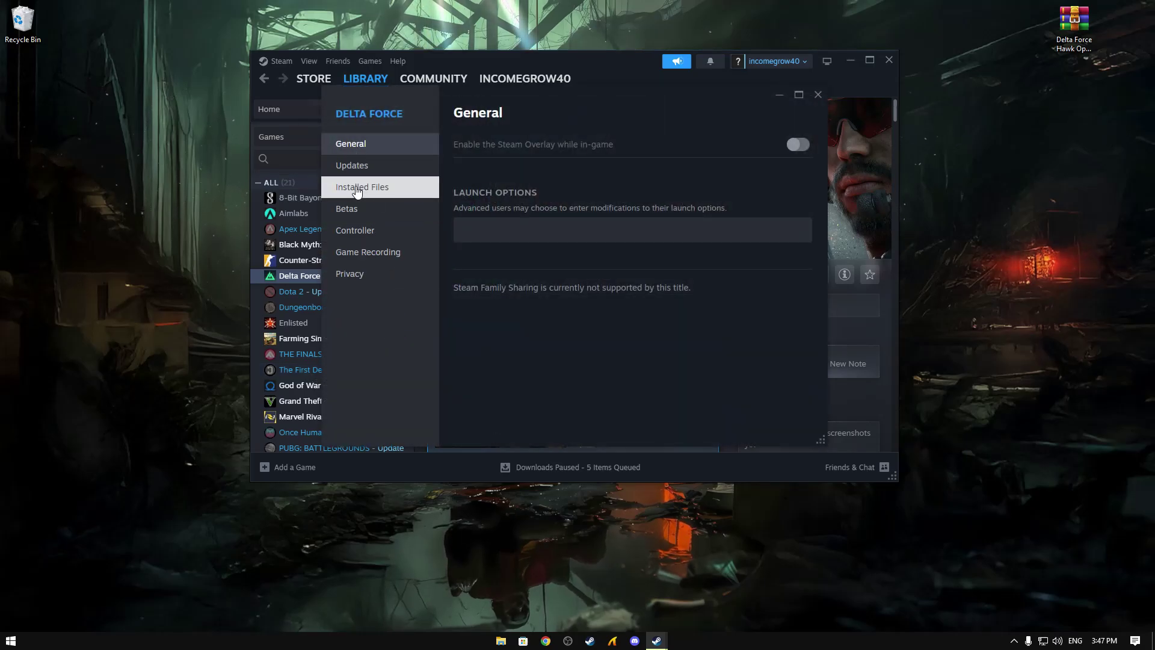
{"action": "left_click", "coordinate": [355, 187]}
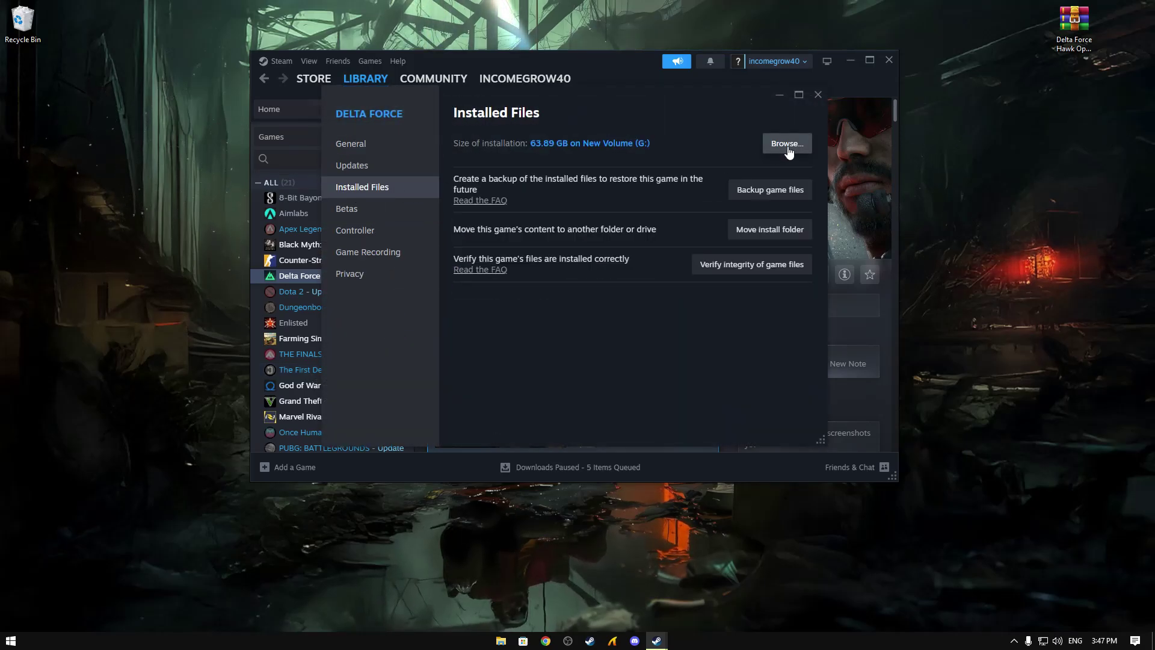
{"action": "left_click", "coordinate": [768, 153]}
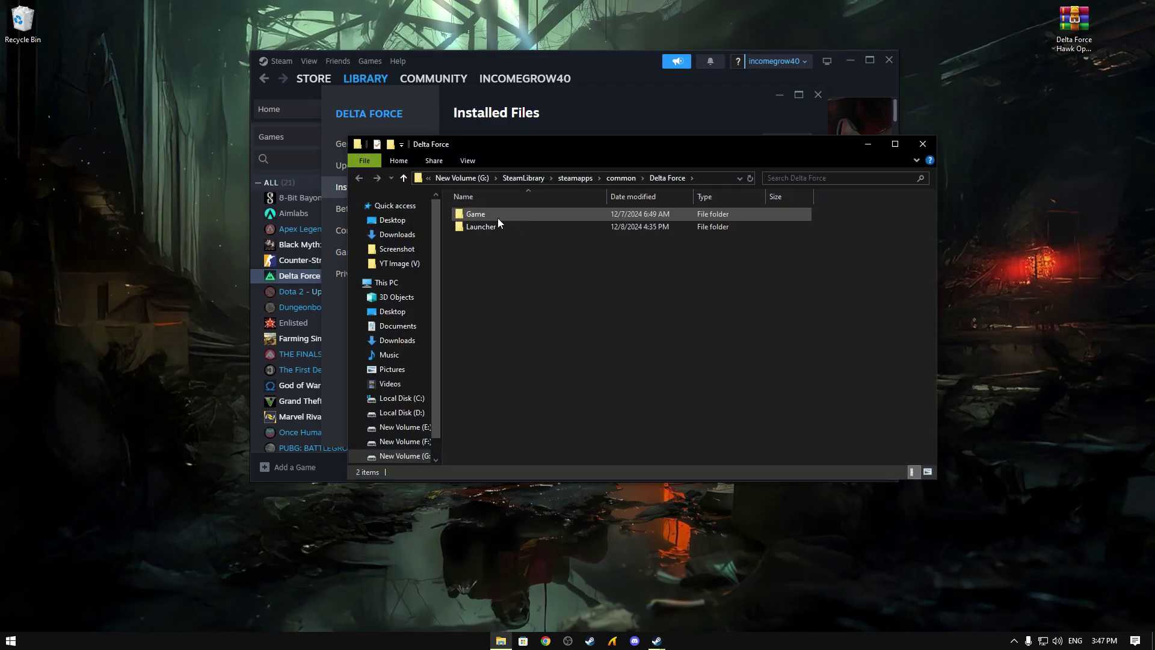
- Go into the Win64 folder inside Game\DeltaForce\Binaries of the Delta Force installation
{"action": "right_click", "coordinate": [475, 217]}
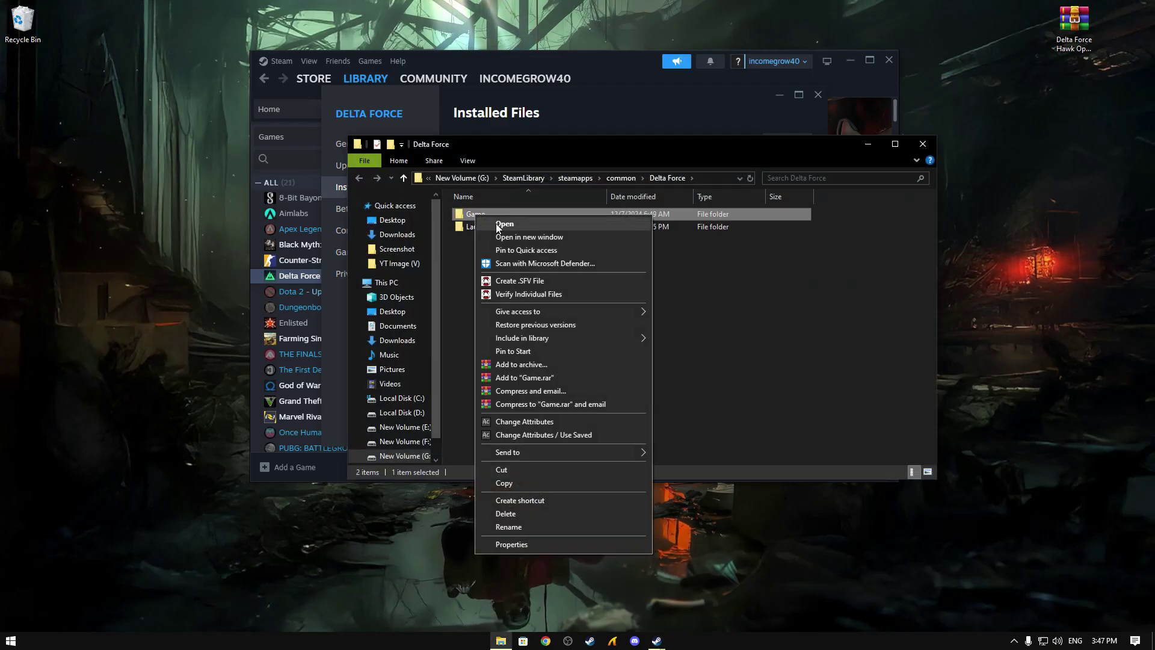
{"action": "left_click", "coordinate": [505, 227]}
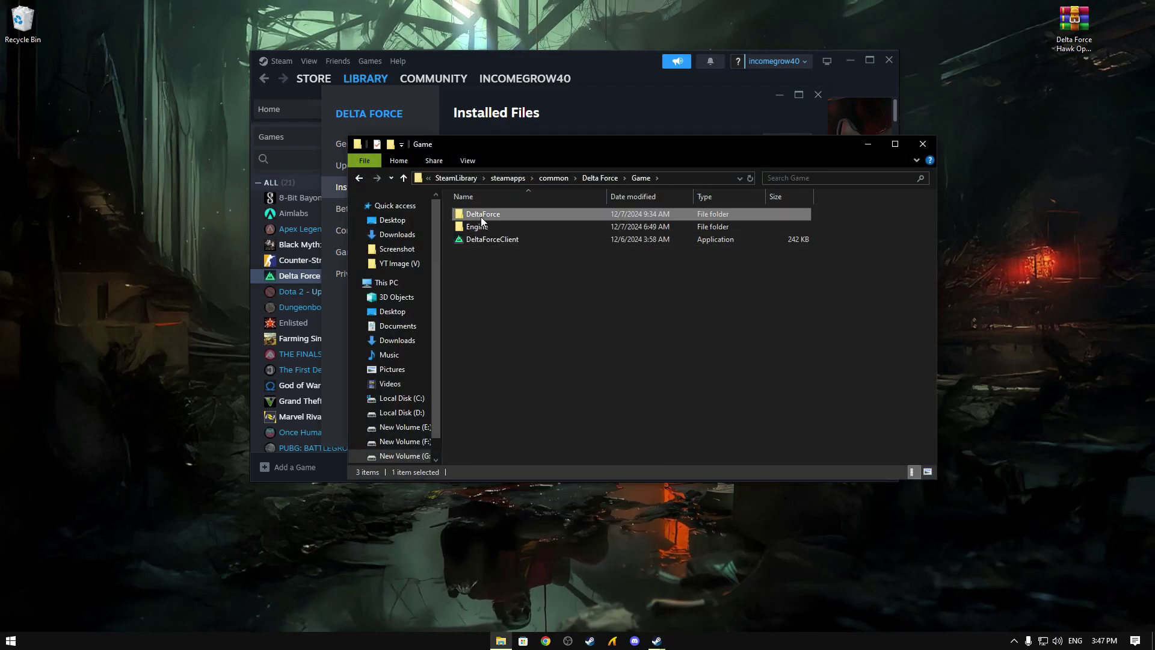
{"action": "right_click", "coordinate": [482, 215]}
{"action": "left_click", "coordinate": [506, 228]}
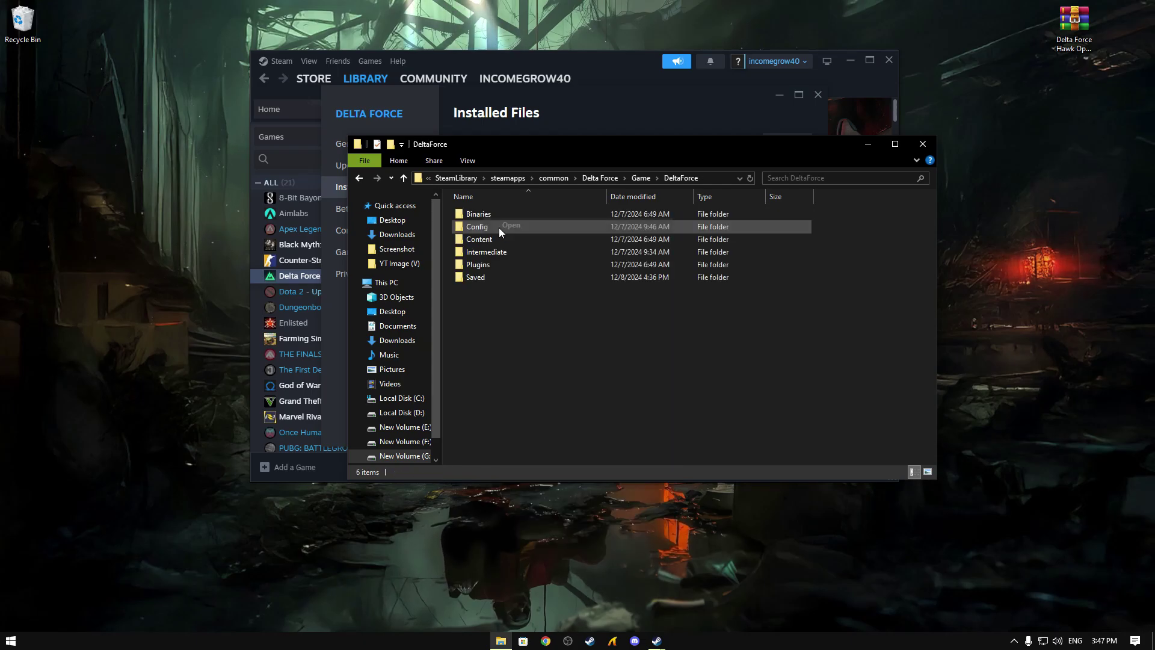
{"action": "right_click", "coordinate": [472, 222]}
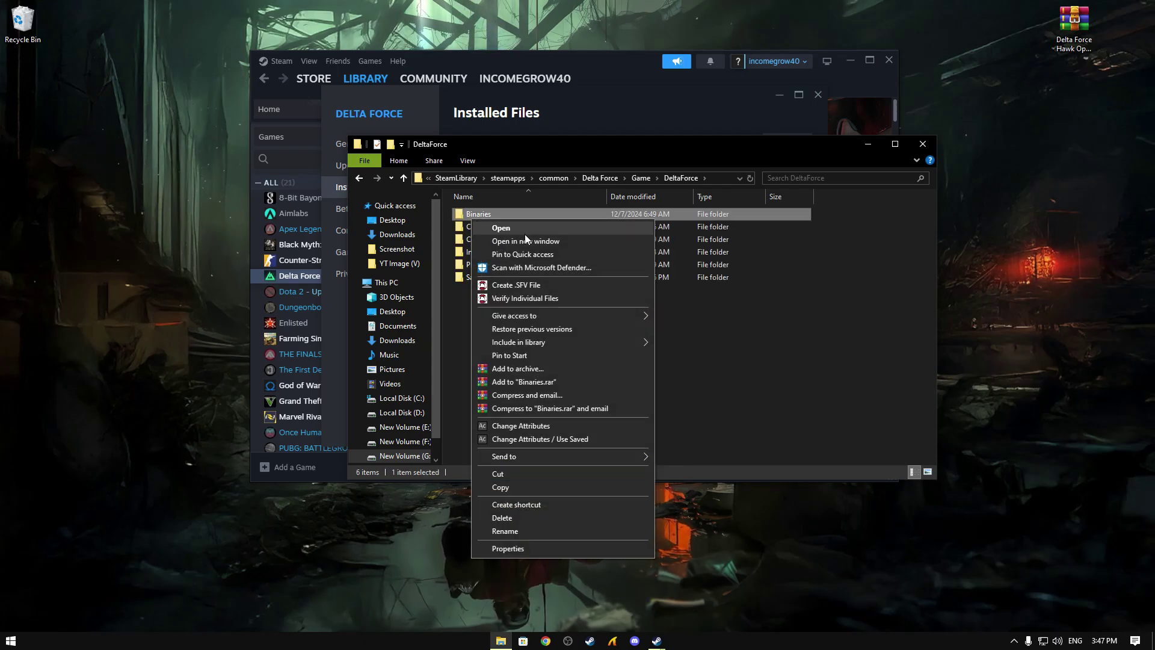
{"action": "left_click", "coordinate": [497, 230]}
{"action": "left_click", "coordinate": [491, 227]}
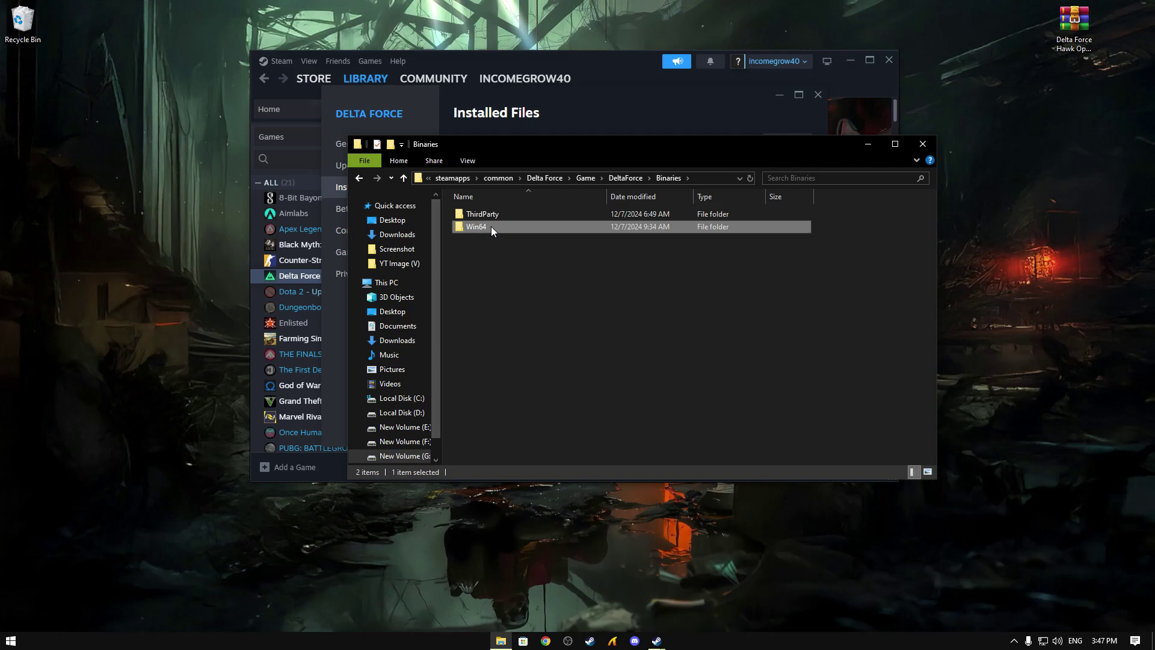
{"action": "right_click", "coordinate": [475, 226]}
{"action": "left_click", "coordinate": [504, 236]}
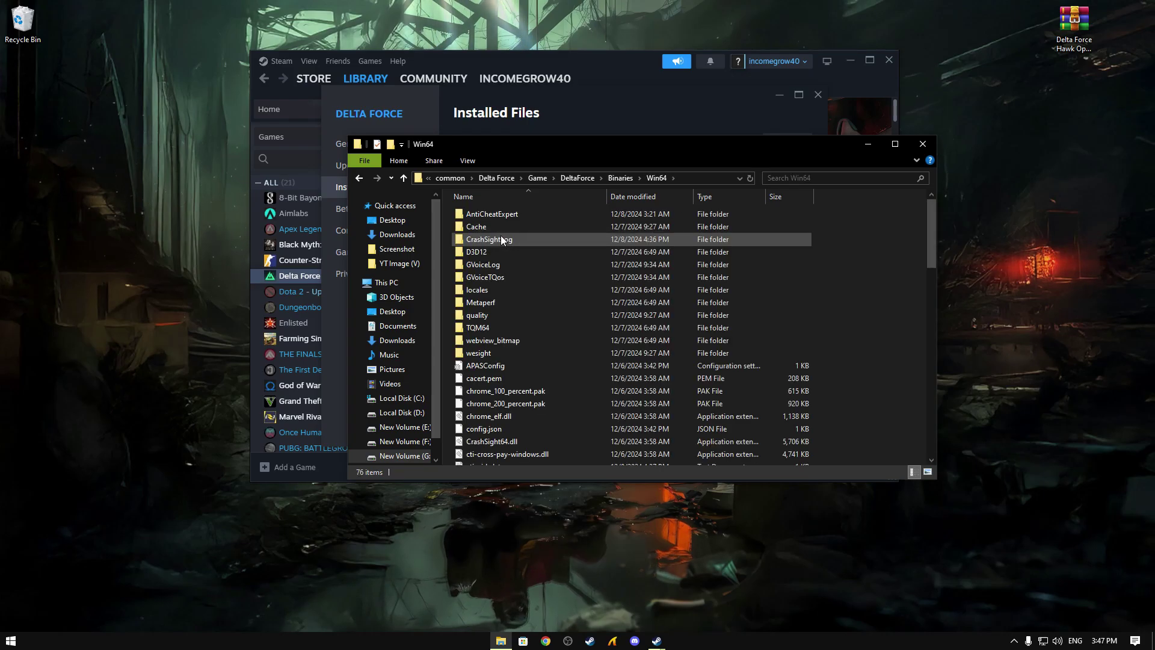
- Disable full-screen optimisations in the compatibility properties of the DeltaForceClient-Win64-Shipping application and apply the setting
{"action": "scroll", "coordinate": [917, 269], "scroll_direction": "down", "scroll_amount": 6}
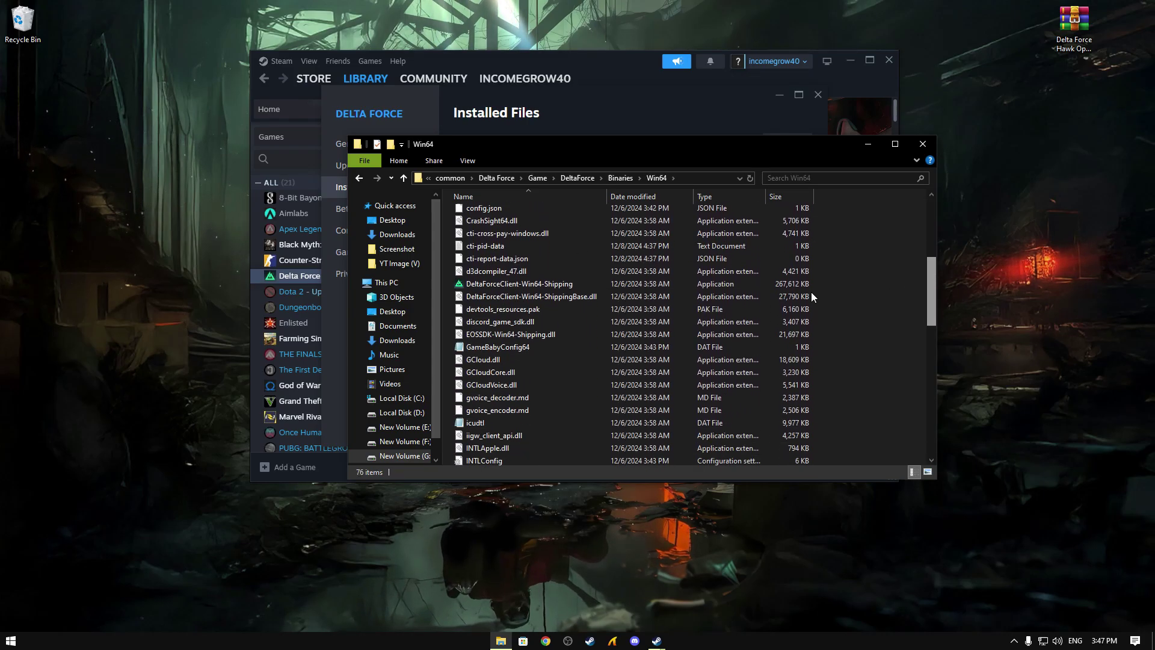
{"action": "left_click", "coordinate": [522, 285]}
{"action": "right_click", "coordinate": [486, 289]}
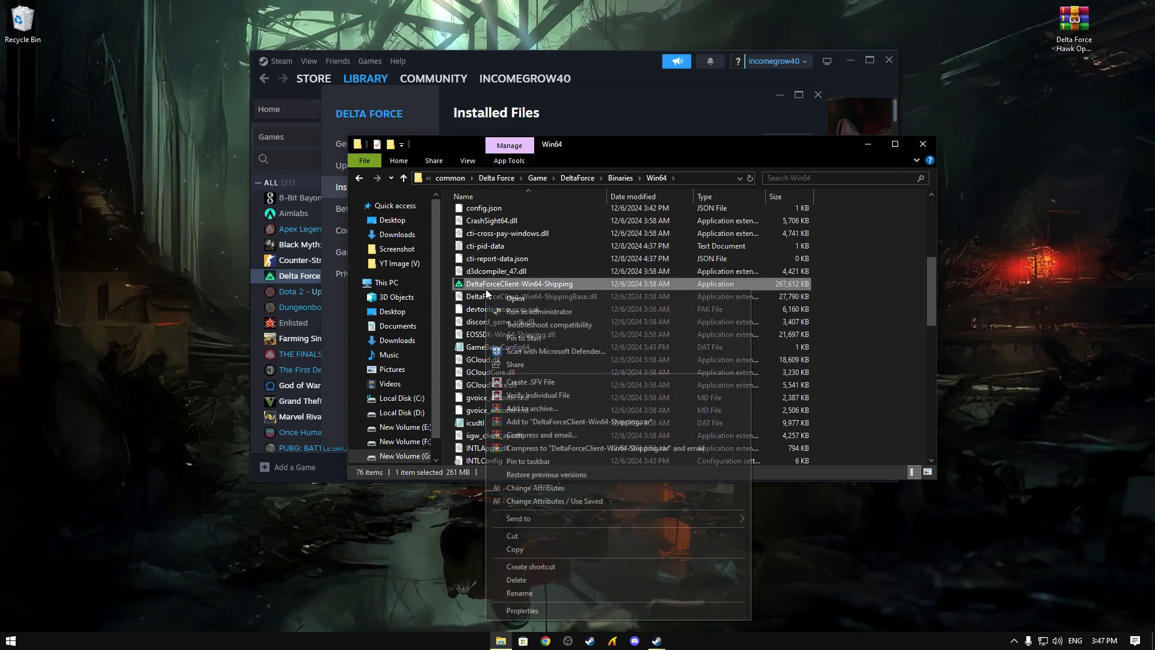
{"action": "left_click", "coordinate": [539, 609]}
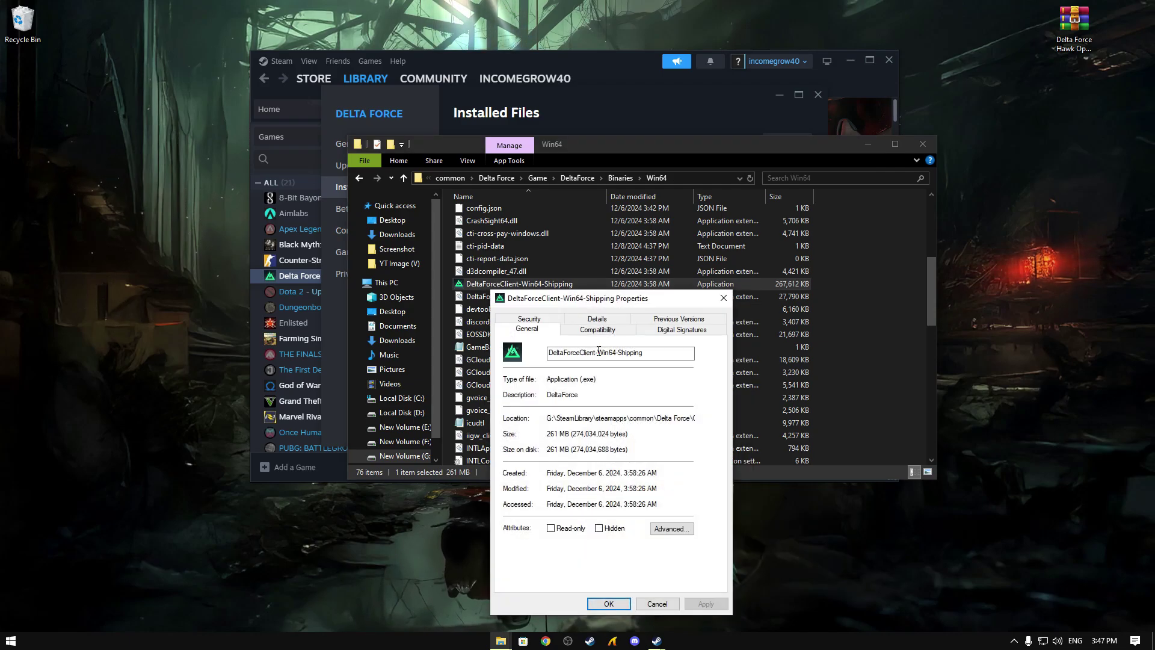
{"action": "left_click_drag", "start_coordinate": [589, 301], "coordinate": [545, 184]}
{"action": "left_click", "coordinate": [554, 215]}
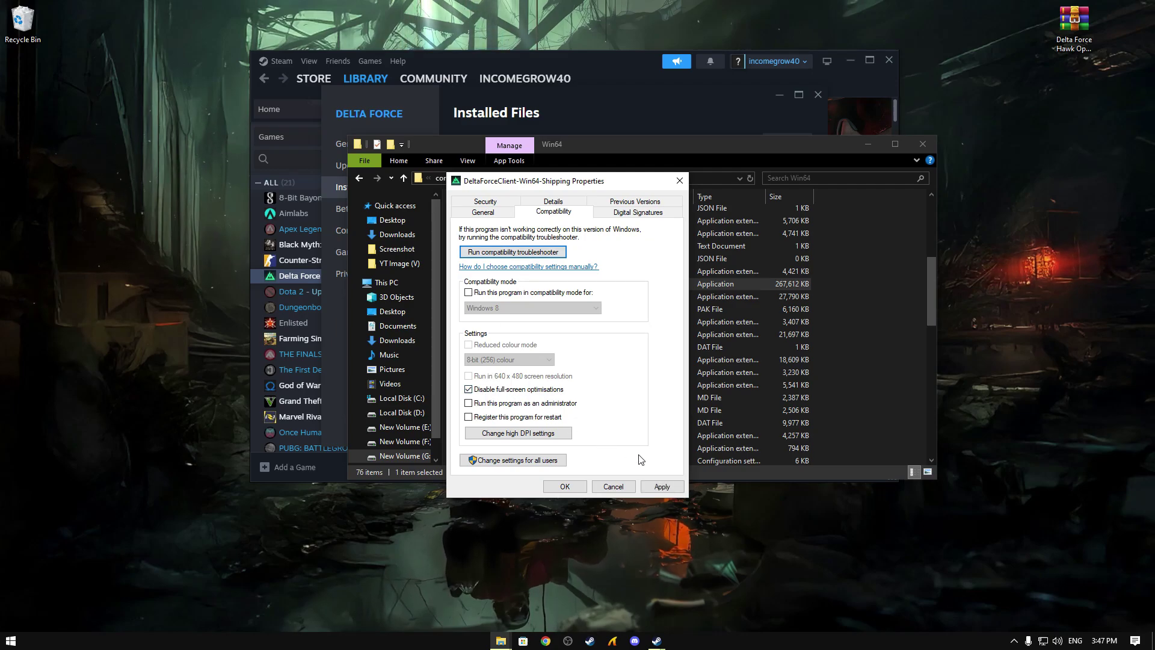
{"action": "left_click", "coordinate": [661, 487]}
{"action": "left_click", "coordinate": [557, 490]}
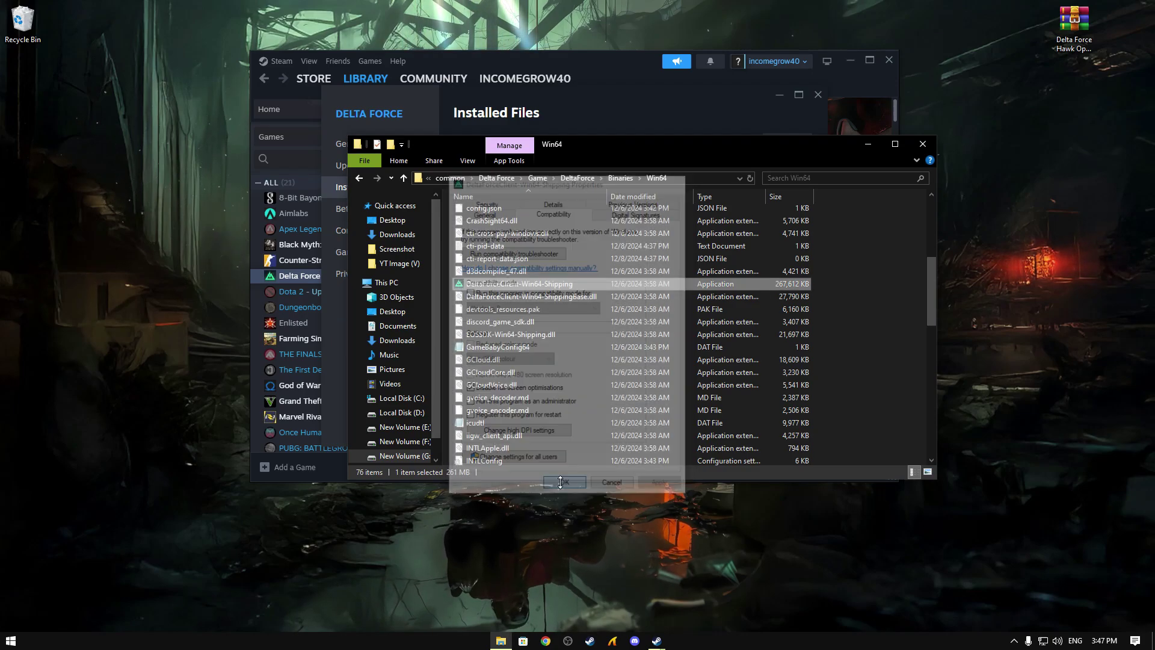
- Copy the Win64 folder's full path and clear the Explorer and Steam windows from the desktop
{"action": "left_click", "coordinate": [704, 177]}
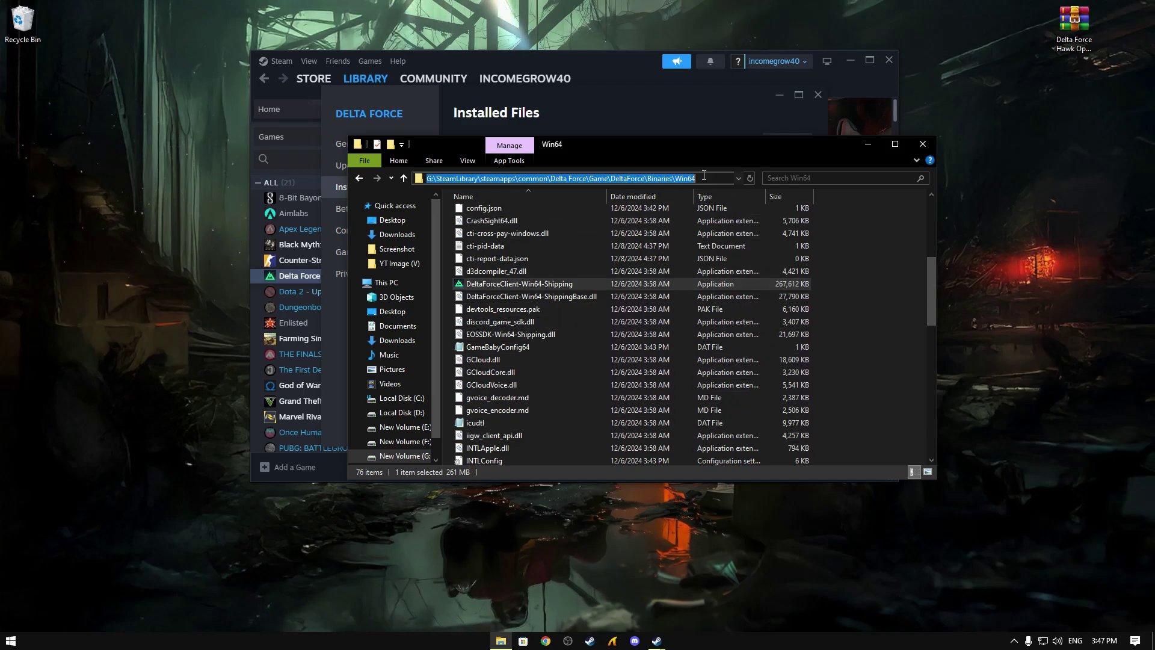
{"action": "right_click", "coordinate": [719, 177]}
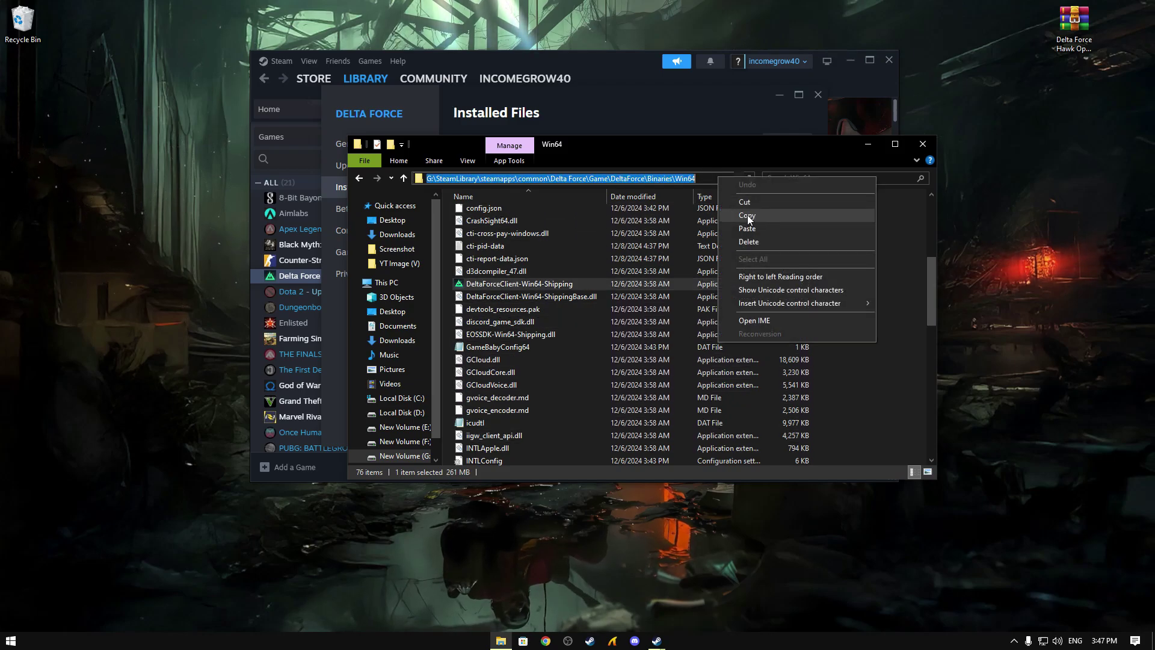
{"action": "left_click", "coordinate": [745, 215]}
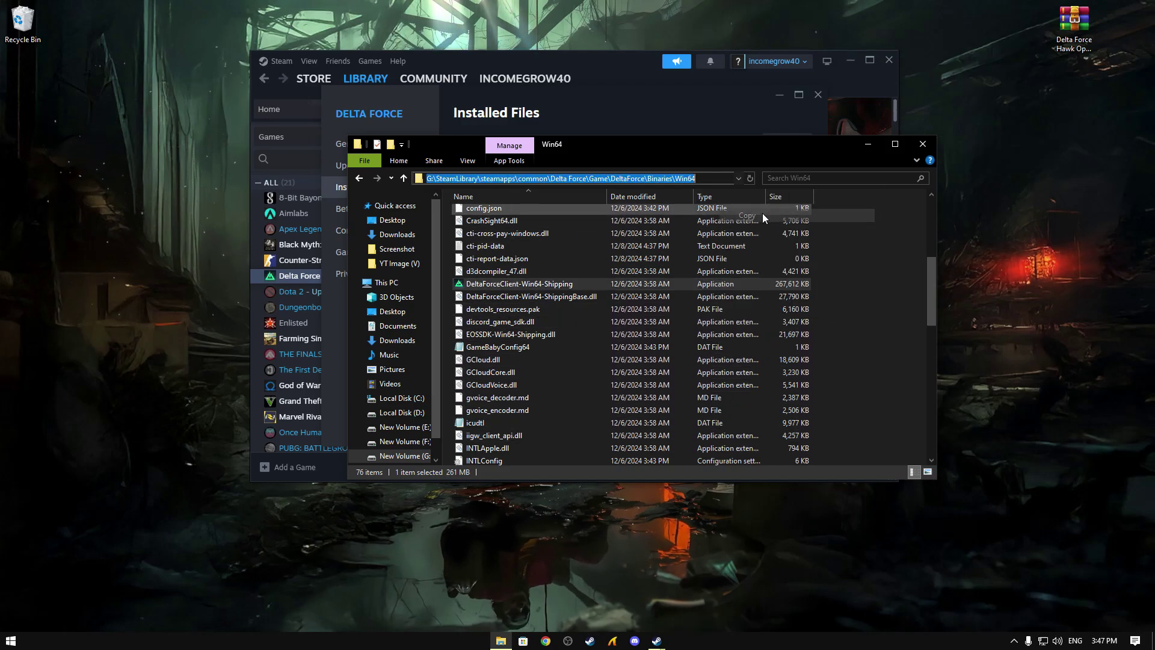
{"action": "left_click", "coordinate": [923, 150]}
{"action": "left_click", "coordinate": [818, 94]}
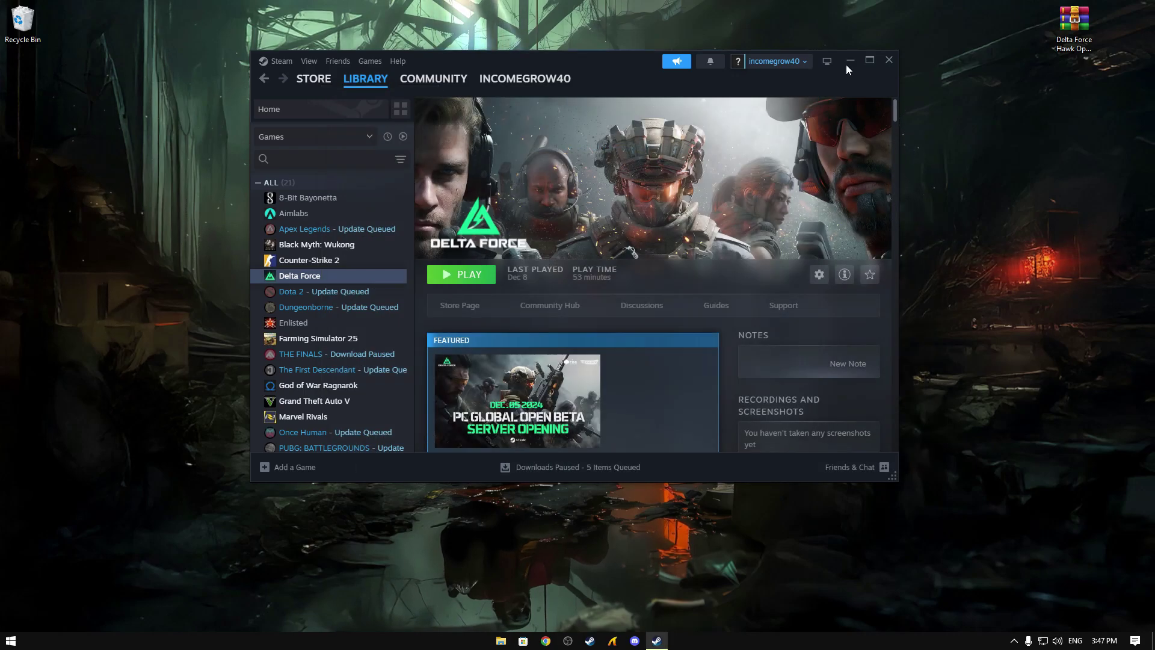
{"action": "left_click", "coordinate": [849, 60]}
- Search Windows for the Graphics settings and open them
{"action": "key", "text": "super"}
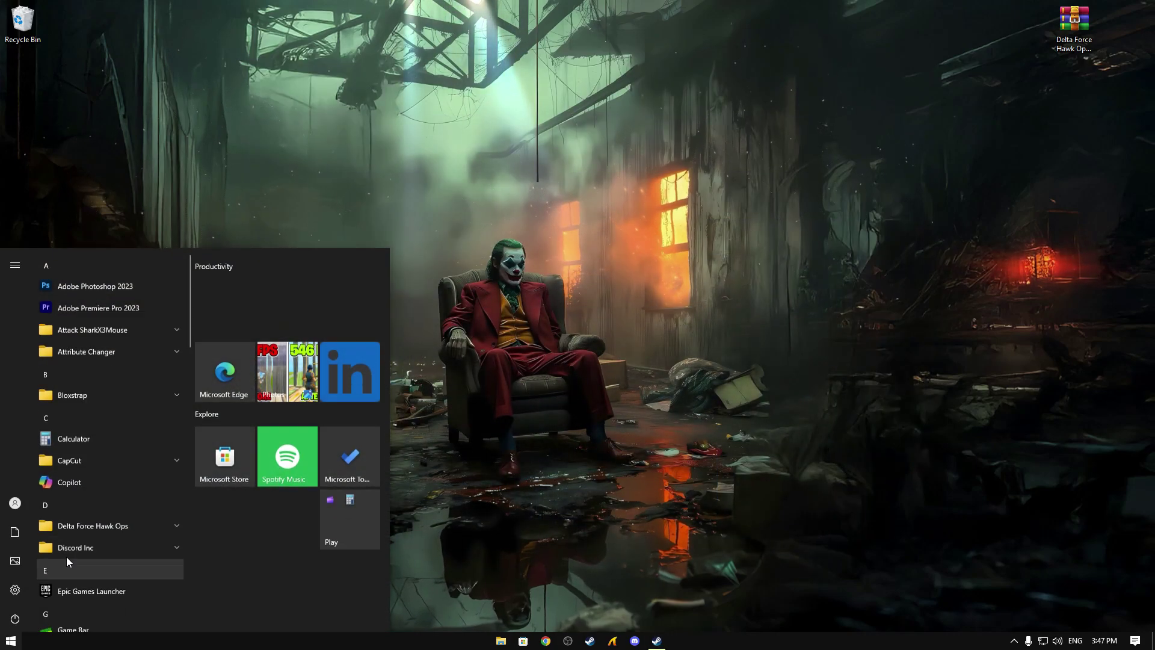
{"action": "type", "text": "gr"}
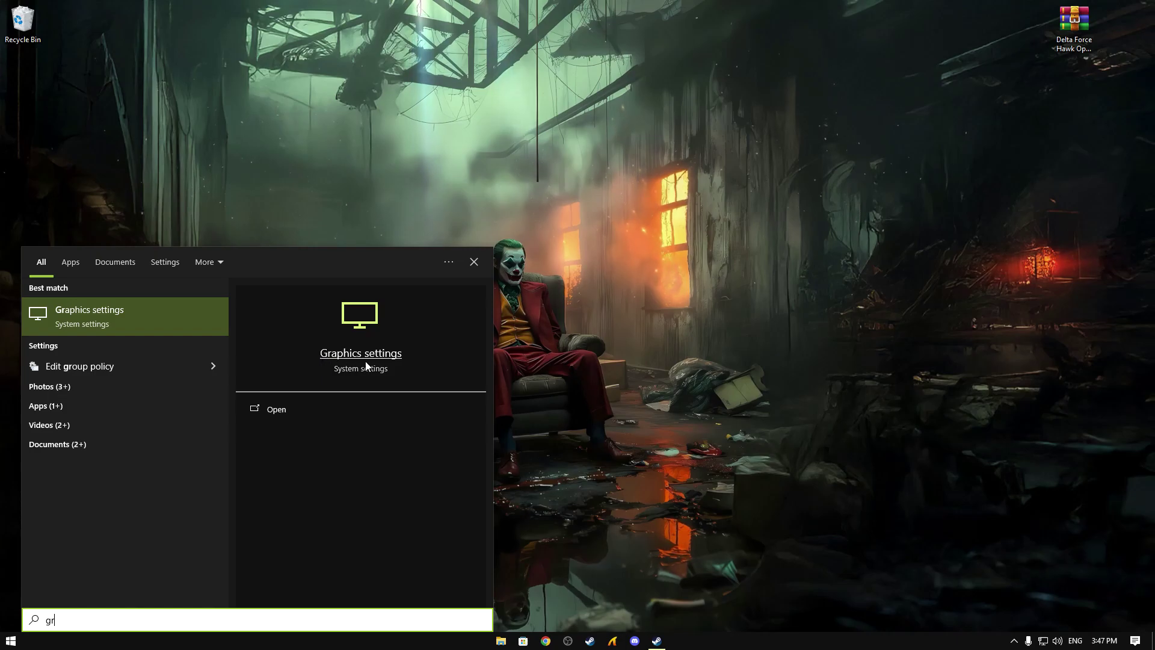
{"action": "left_click", "coordinate": [284, 414]}
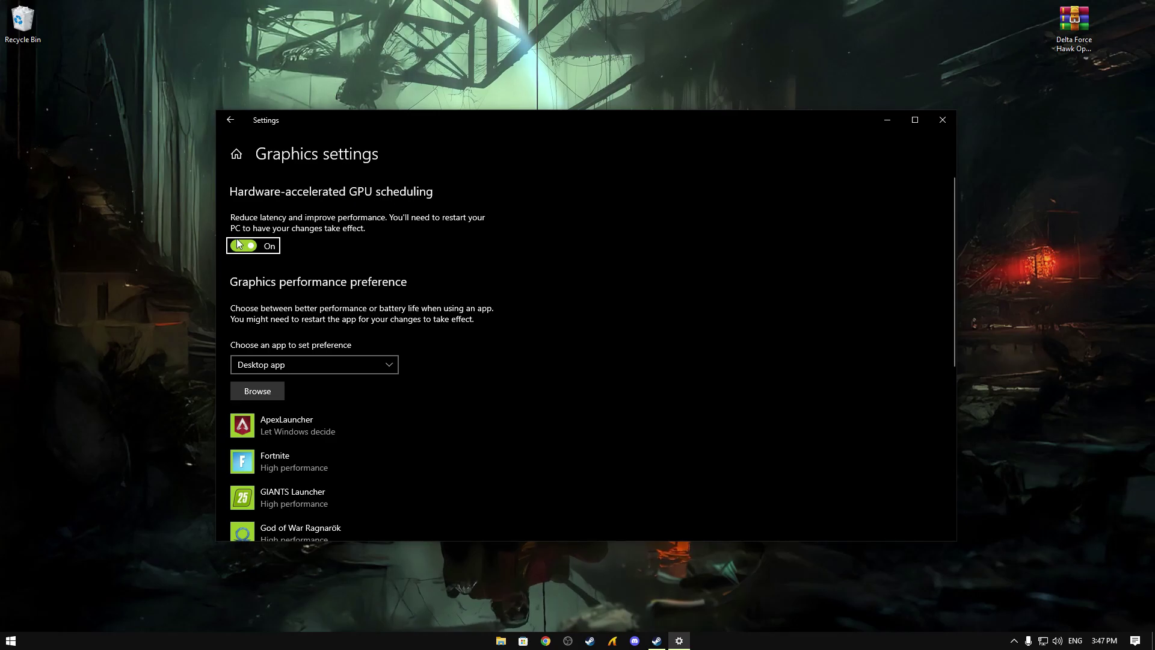
- Add DeltaForceClient-Win64-Shipping from the copied Win64 path to the desktop apps with a graphics performance preference
{"action": "left_click", "coordinate": [247, 396]}
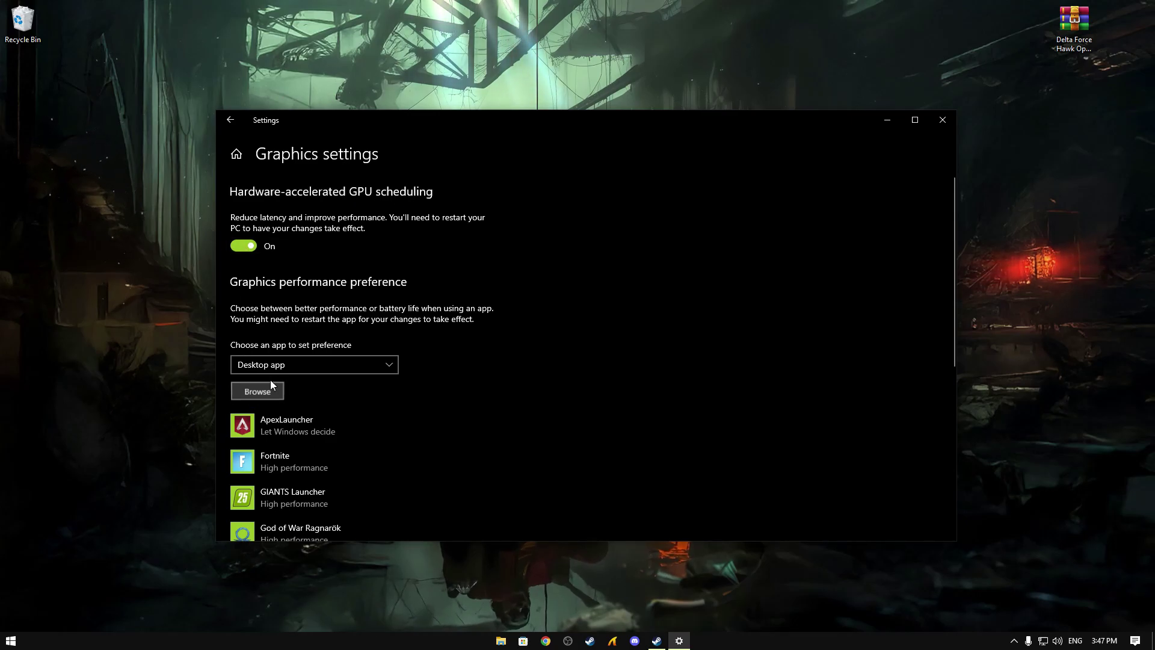
{"action": "left_click", "coordinate": [612, 138]}
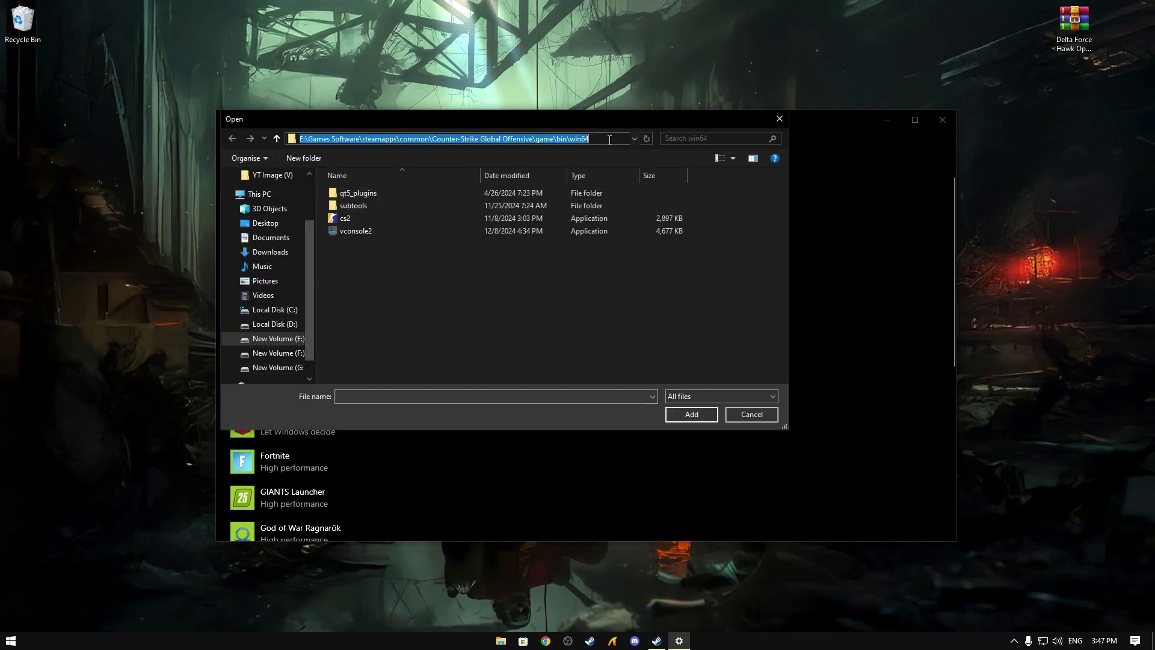
{"action": "right_click", "coordinate": [612, 138]}
{"action": "left_click", "coordinate": [637, 192]}
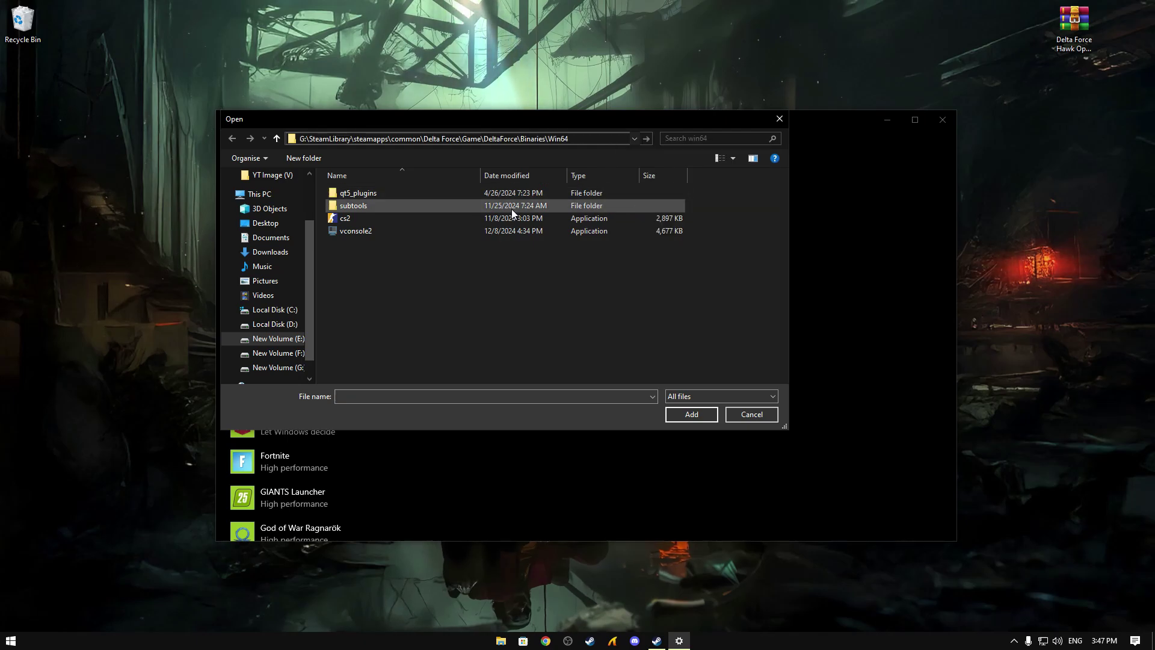
{"action": "key", "text": "Return"}
{"action": "left_click", "coordinate": [370, 347]}
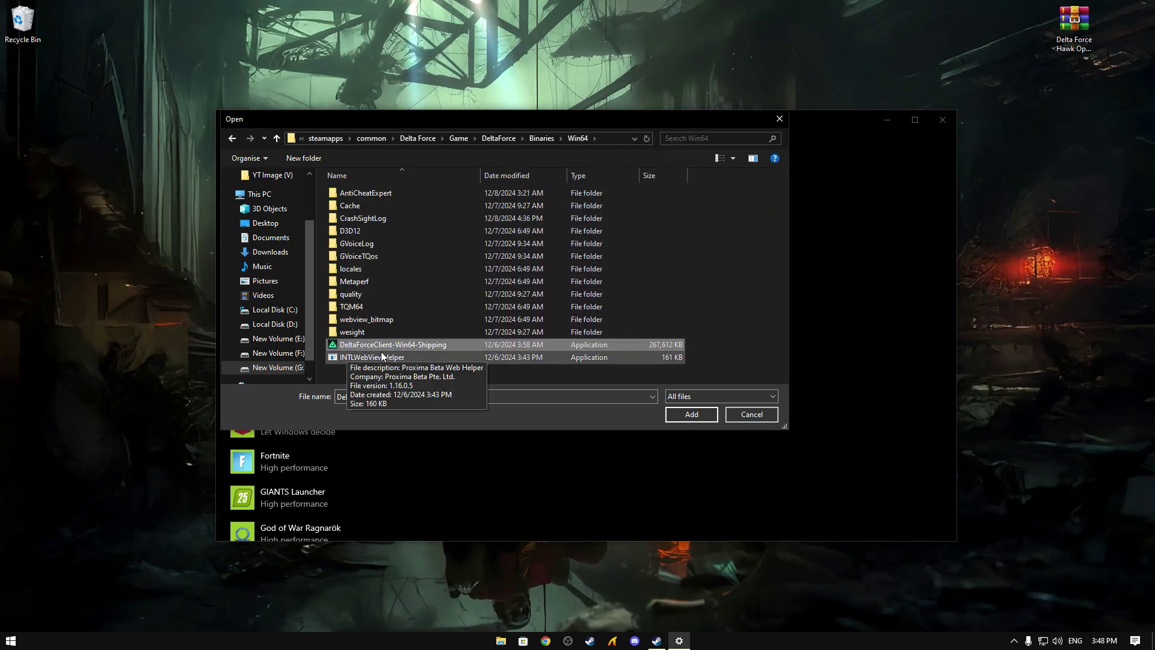
{"action": "left_click", "coordinate": [690, 415]}
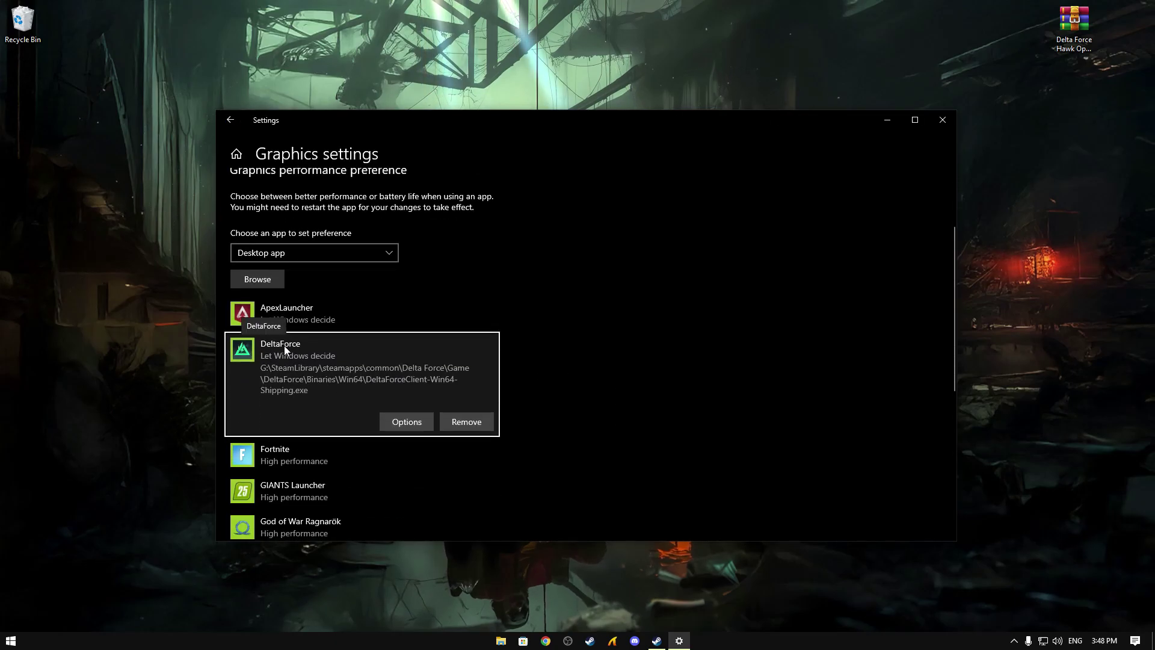
- Set DeltaForce's graphics preference to High performance, save it and leave the Graphics settings page
{"action": "left_click", "coordinate": [406, 422]}
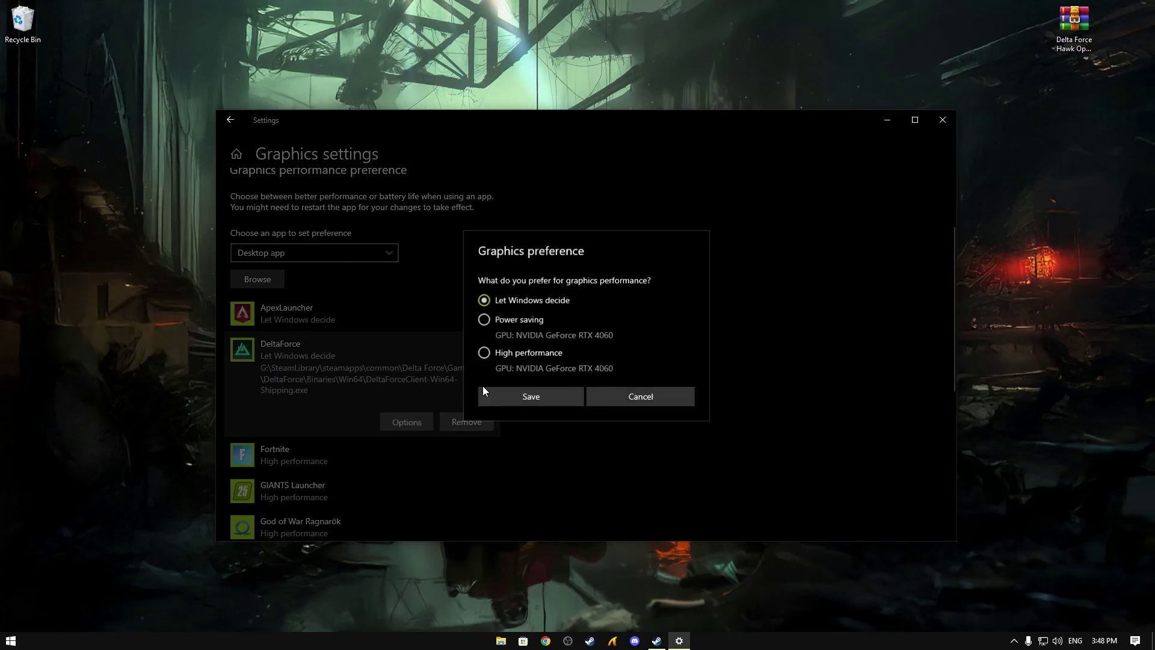
{"action": "left_click", "coordinate": [513, 353]}
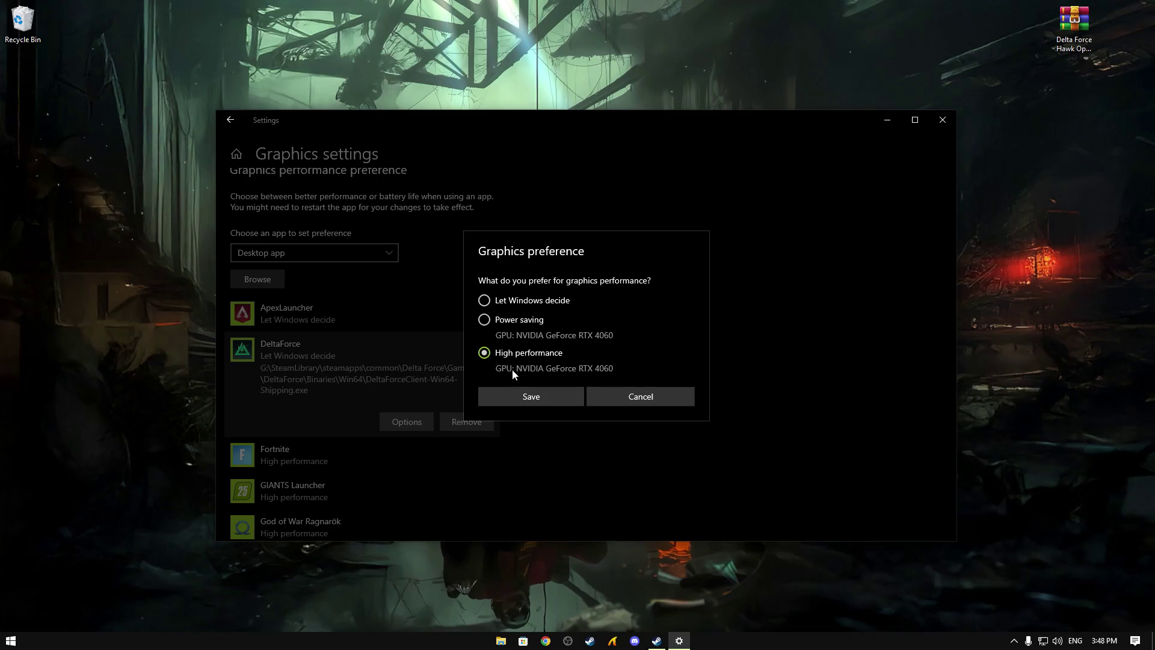
{"action": "left_click", "coordinate": [527, 402]}
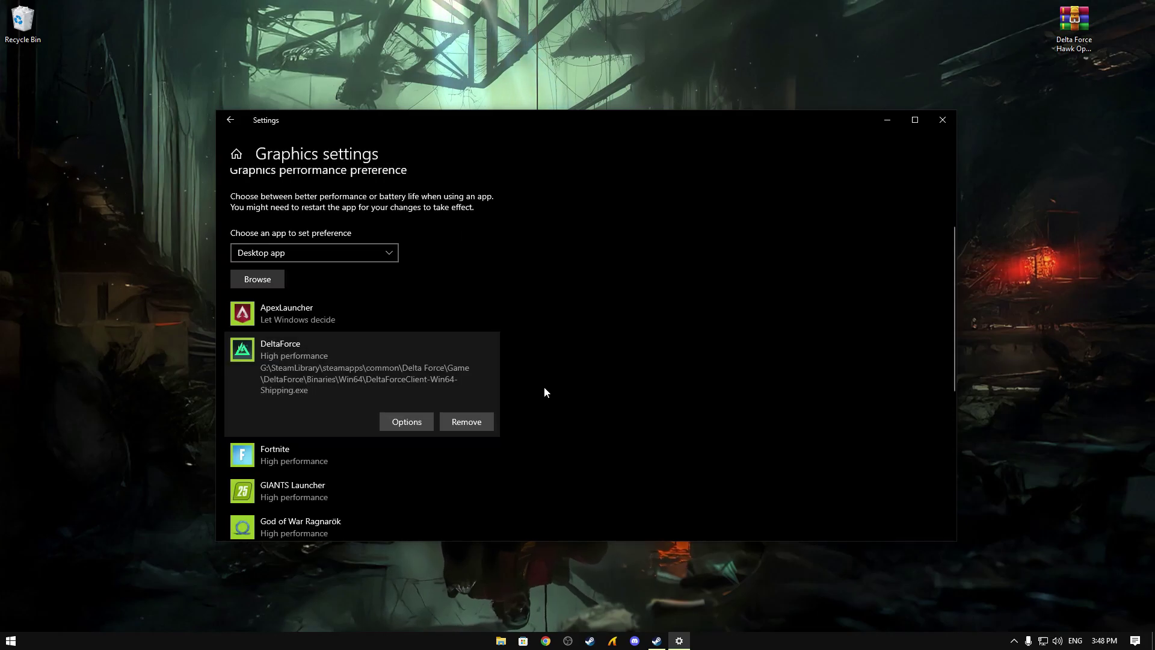
{"action": "left_click", "coordinate": [236, 154]}
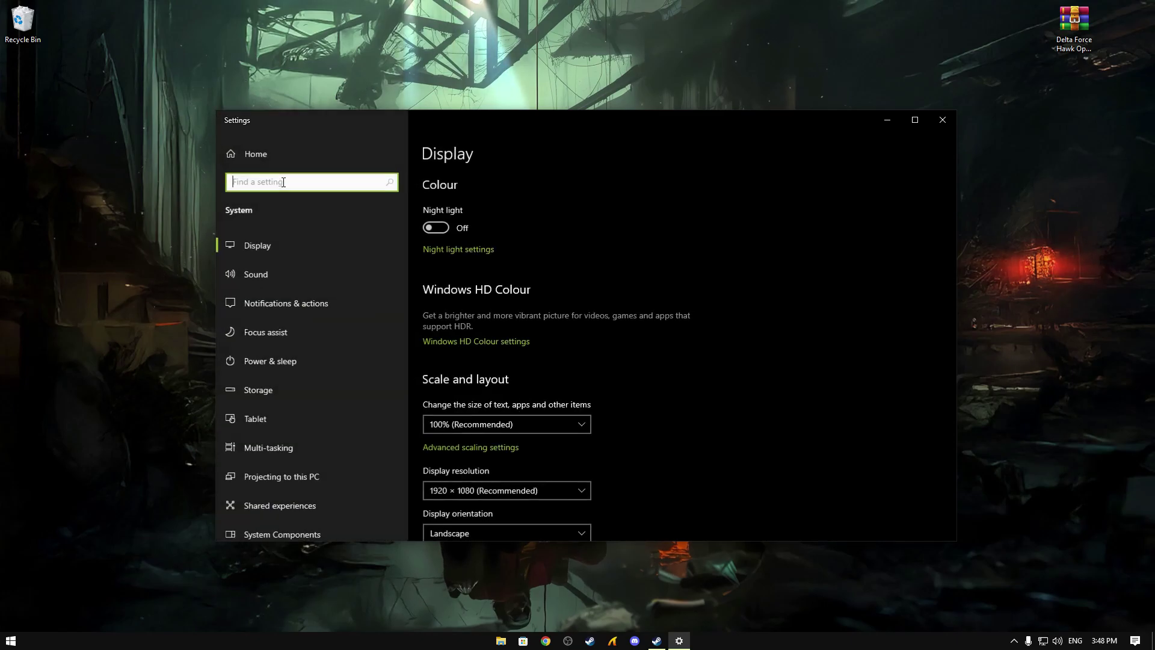
- Find the Game Mode settings, turn Game Mode on and open the Game Bar page
{"action": "type", "text": "a"}
{"action": "key", "text": "BackSpace"}
{"action": "type", "text": "ga"}
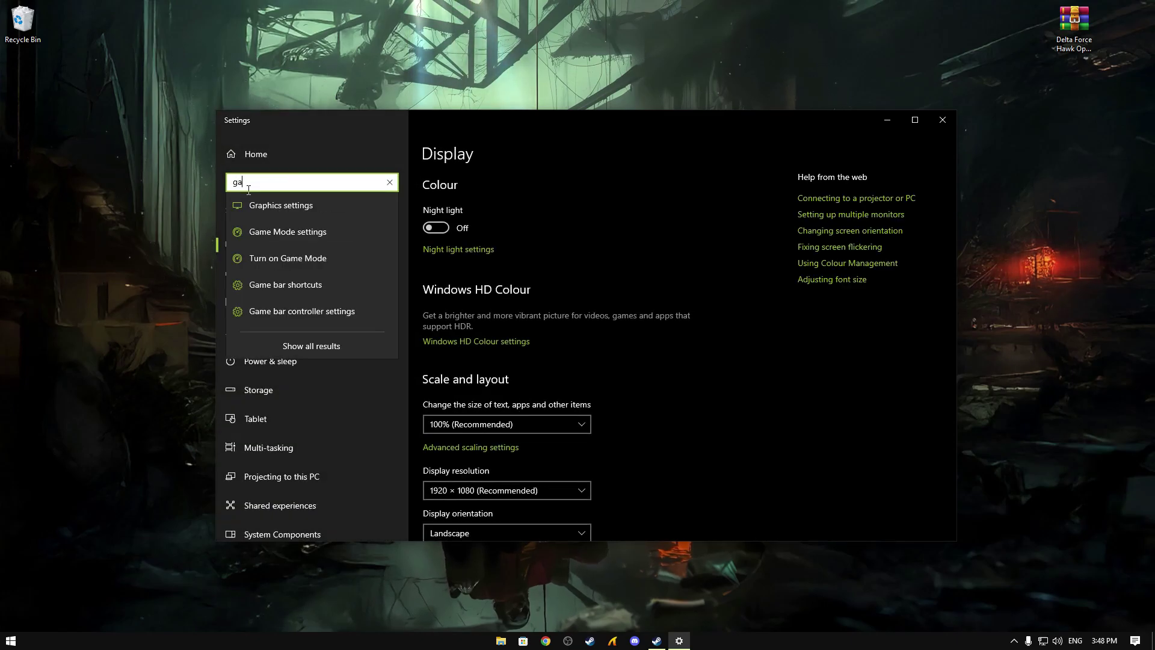
{"action": "left_click", "coordinate": [276, 207]}
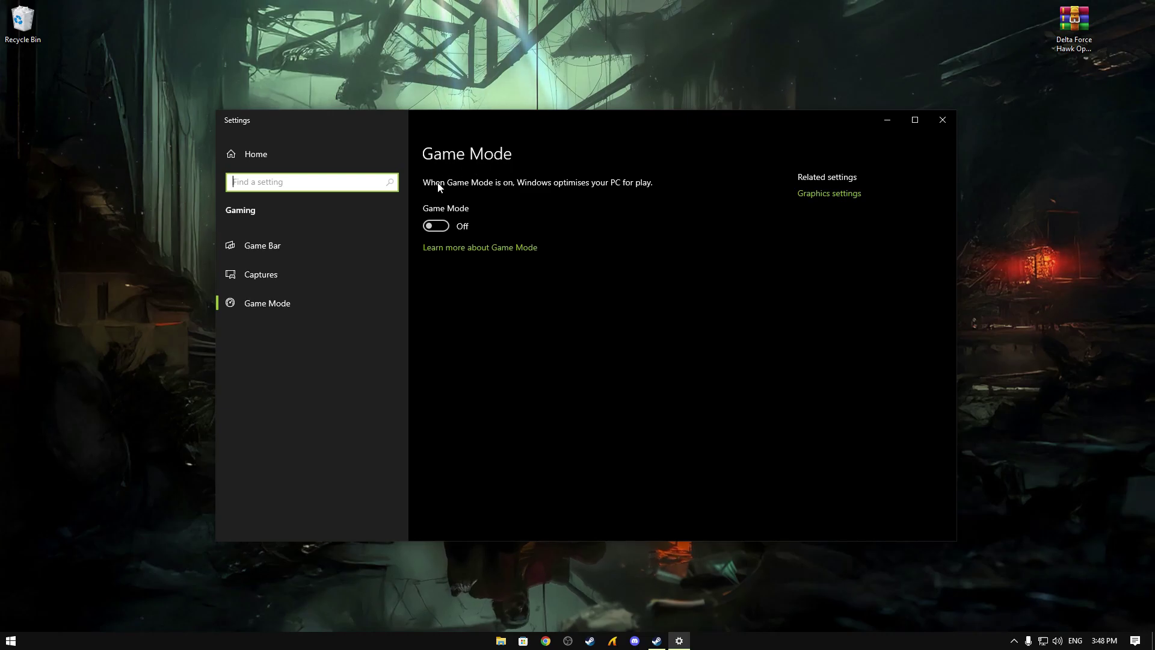
{"action": "left_click", "coordinate": [435, 227]}
{"action": "left_click", "coordinate": [436, 227]}
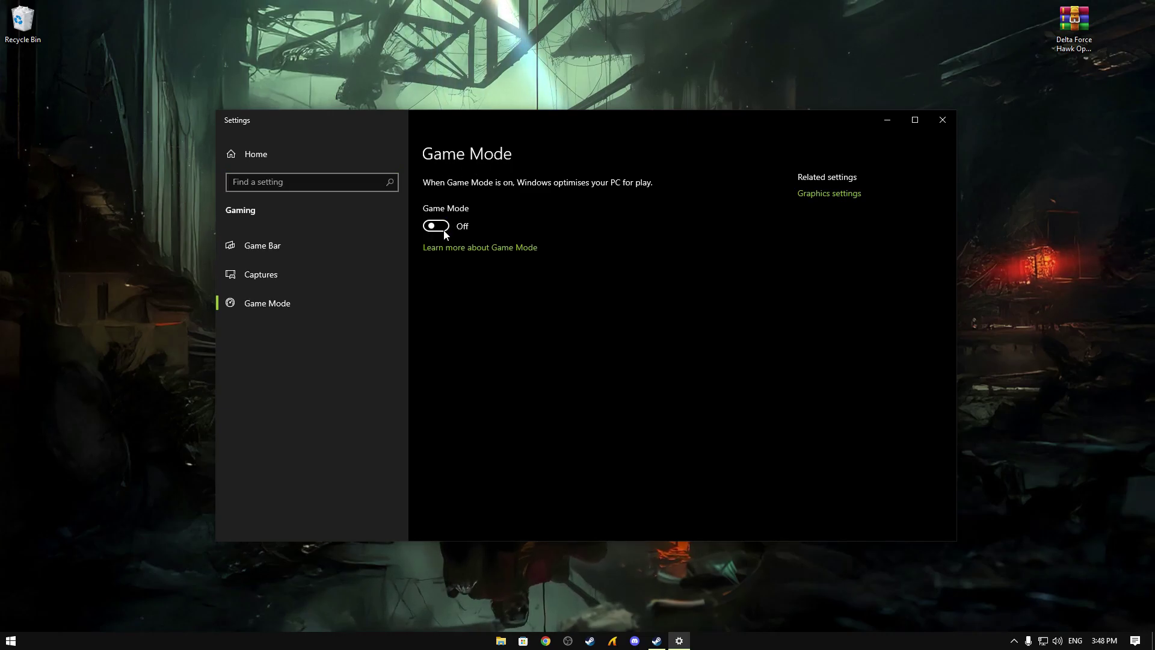
{"action": "left_click", "coordinate": [437, 228]}
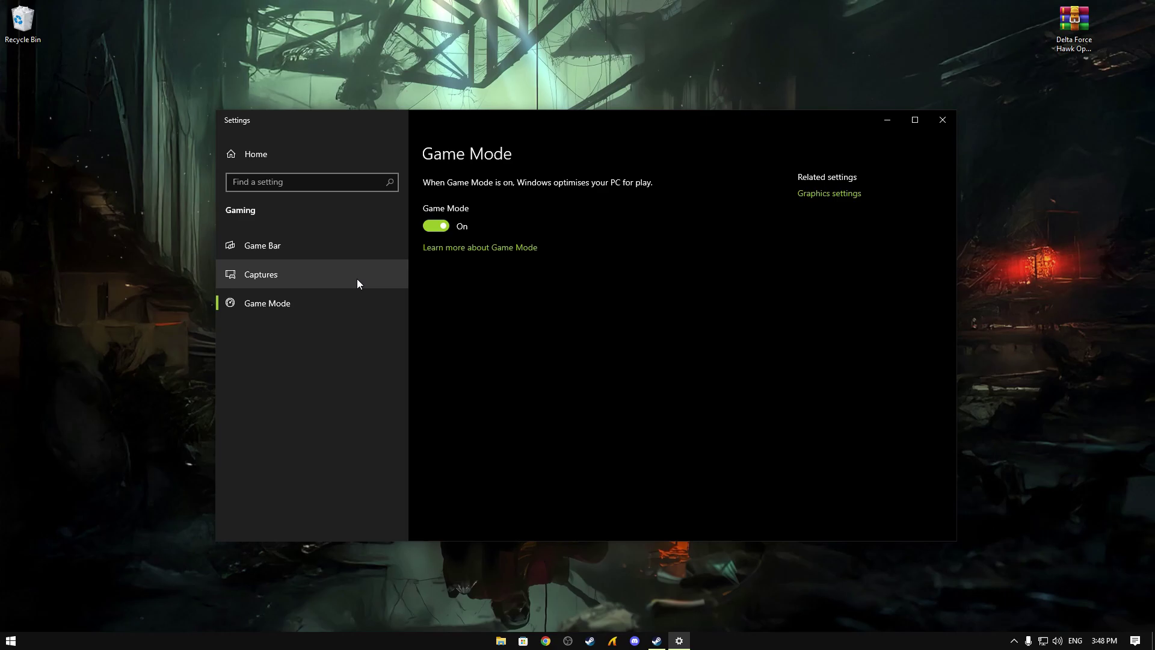
{"action": "left_click", "coordinate": [260, 251]}
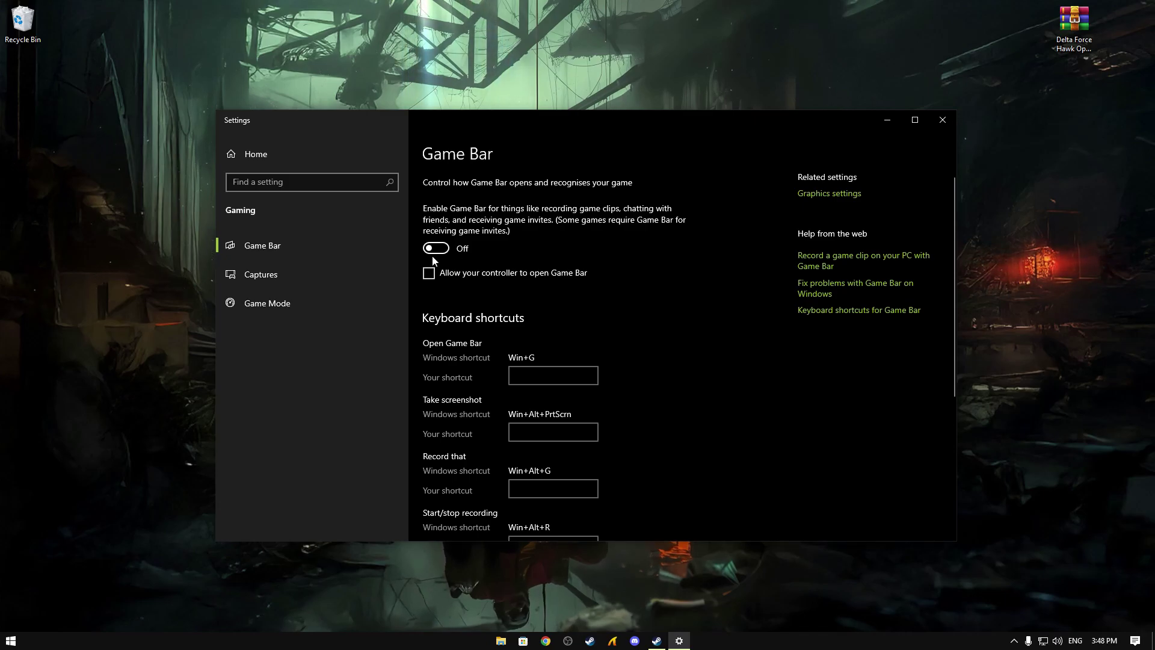
- Find the About your PC page, open its advanced system settings and bring up the Performance Options
{"action": "left_click", "coordinate": [273, 183]}
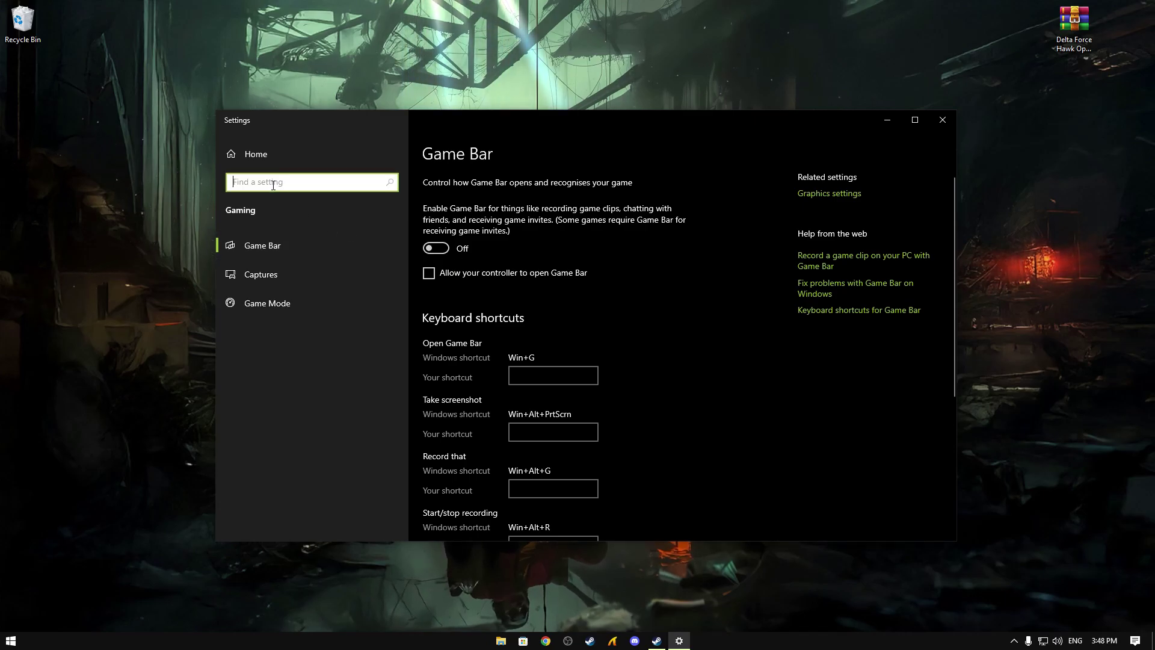
{"action": "type", "text": "abo"}
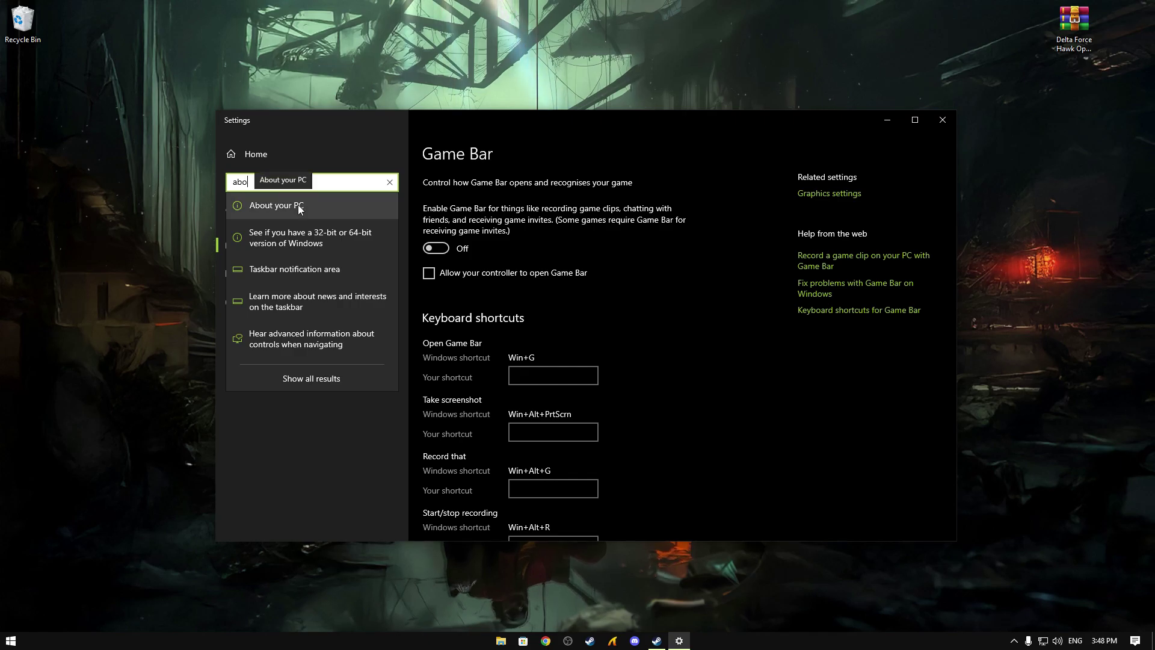
{"action": "left_click", "coordinate": [276, 206]}
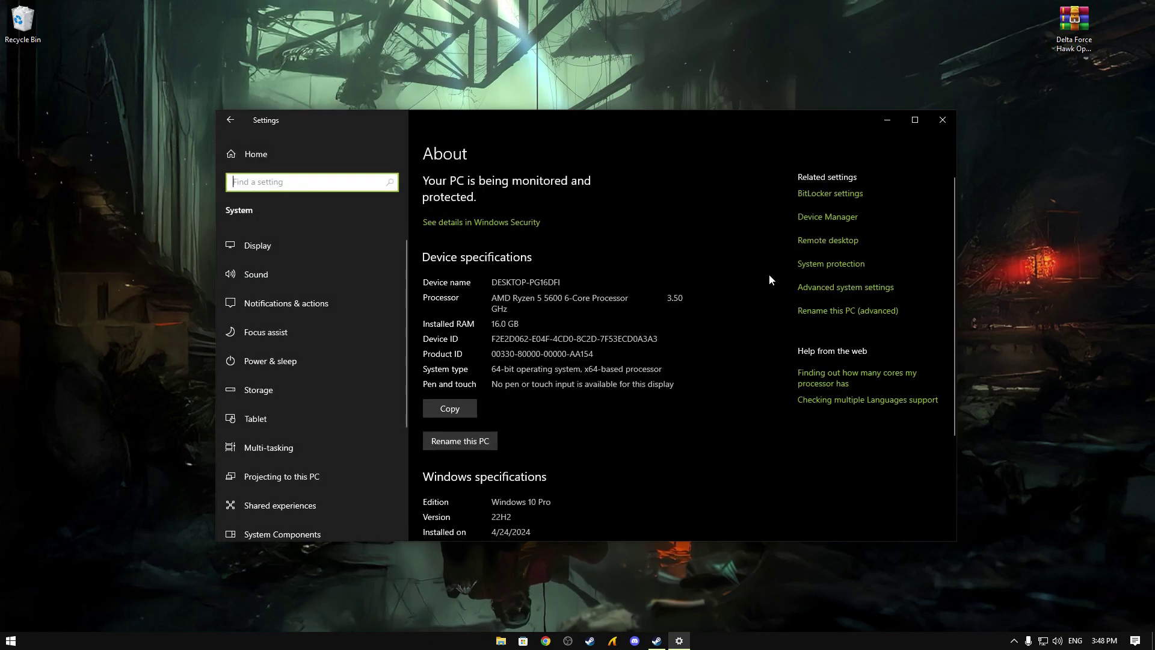
{"action": "left_click", "coordinate": [824, 288]}
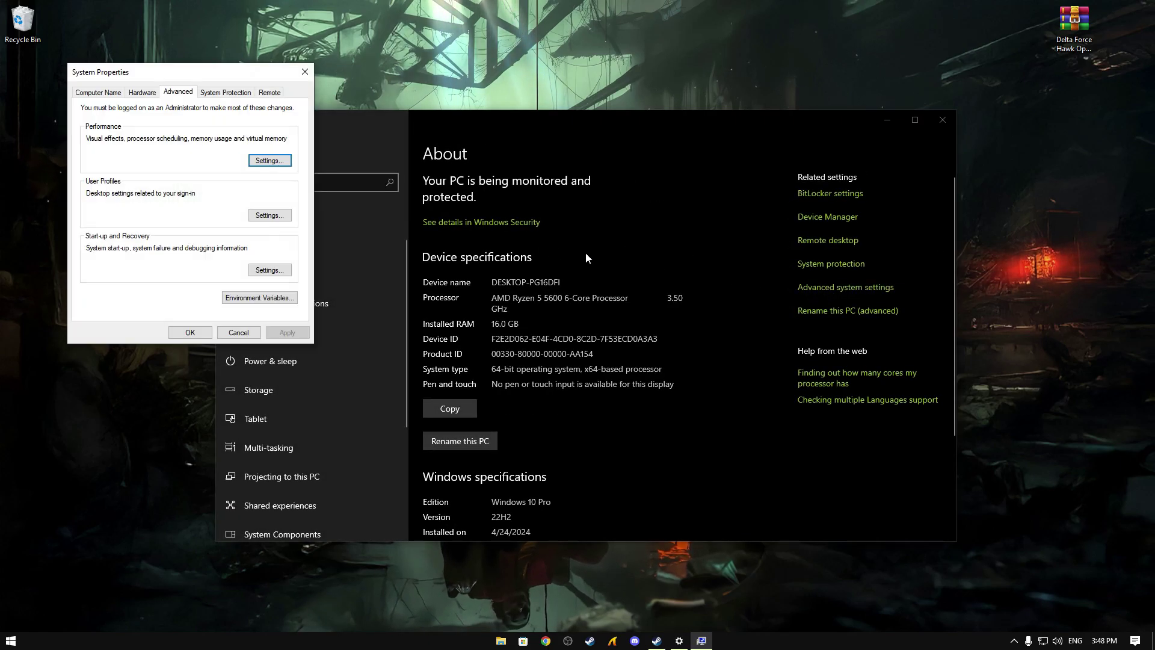
{"action": "left_click_drag", "start_coordinate": [189, 78], "coordinate": [521, 192]}
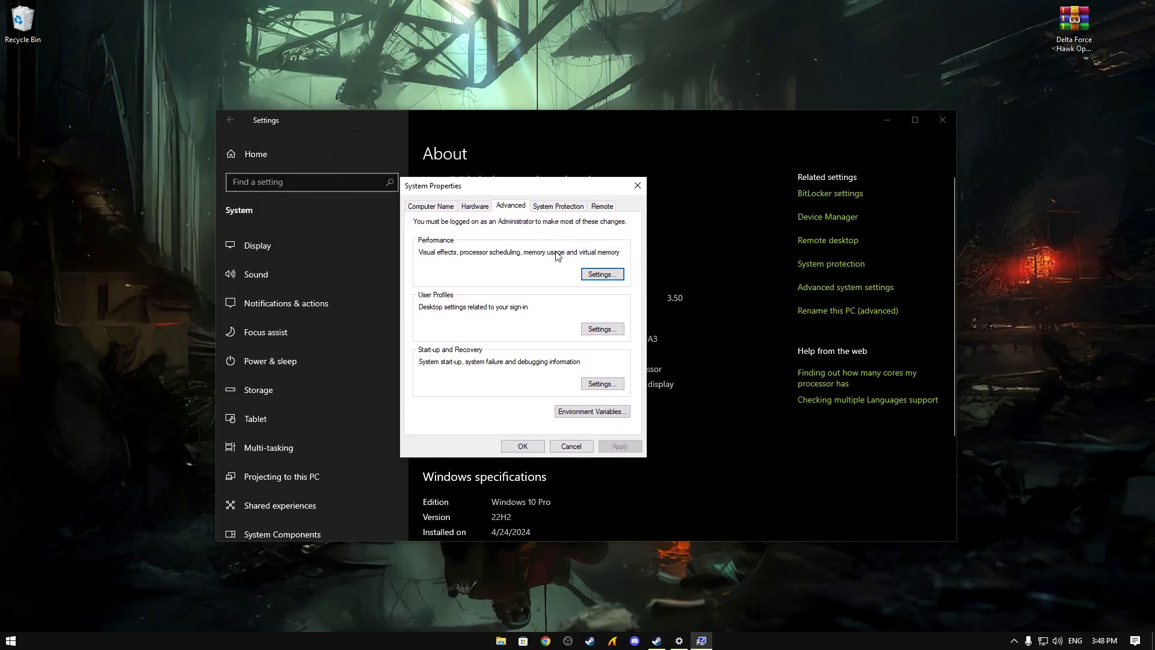
{"action": "left_click", "coordinate": [596, 278]}
{"action": "left_click_drag", "start_coordinate": [548, 232], "coordinate": [538, 158]}
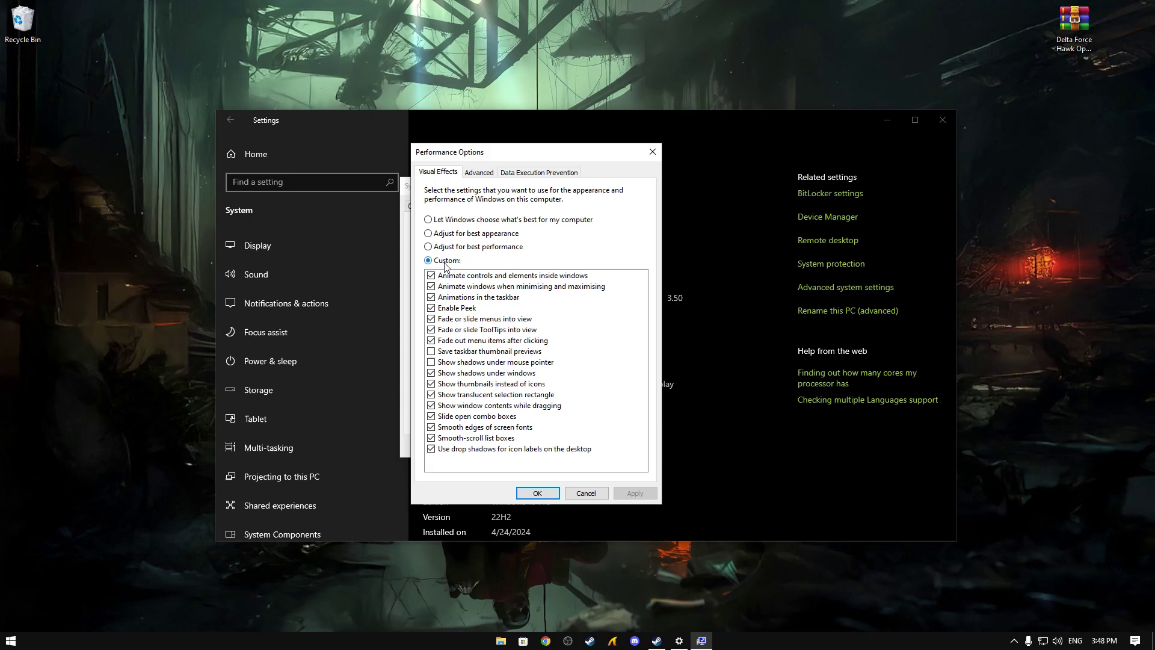
- Adjust visual effects for best performance, keeping only control animations, taskbar animations, thumbnails instead of icons and smooth font edges, and apply
{"action": "left_click", "coordinate": [432, 286]}
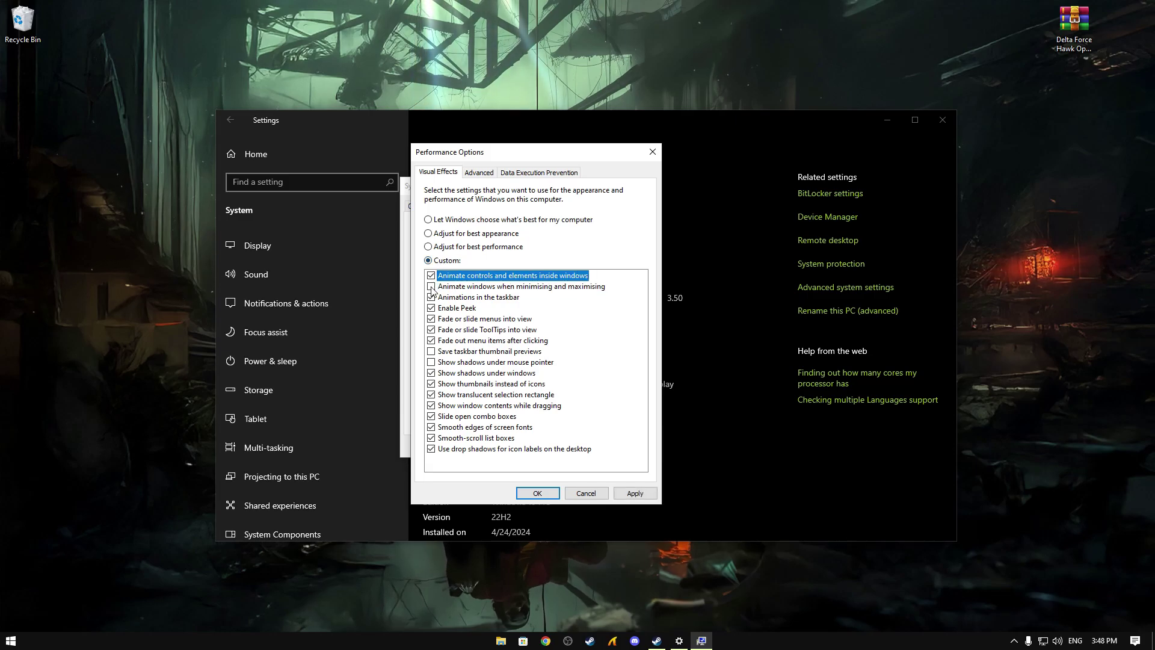
{"action": "left_click", "coordinate": [444, 248]}
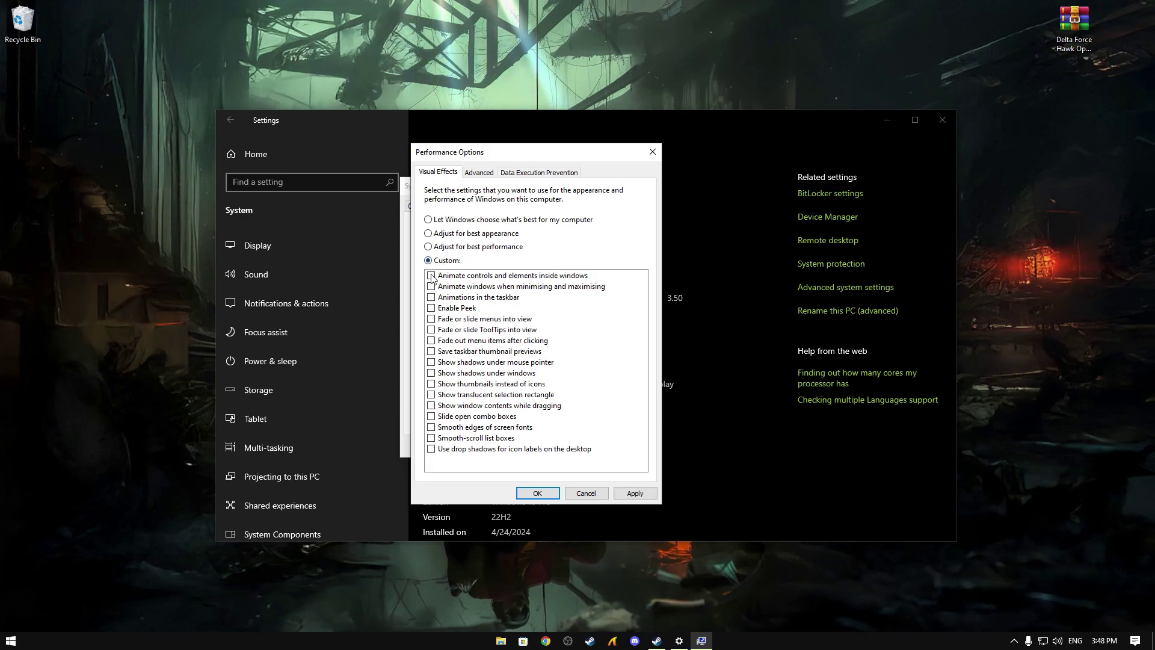
{"action": "left_click", "coordinate": [432, 276]}
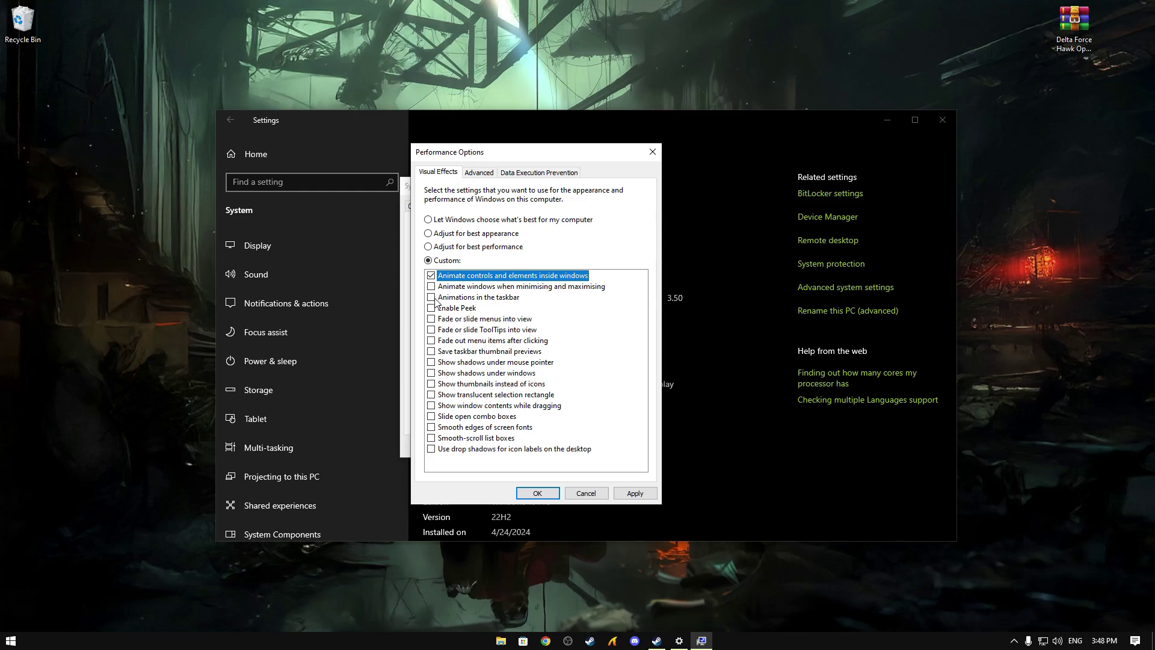
{"action": "left_click", "coordinate": [433, 297]}
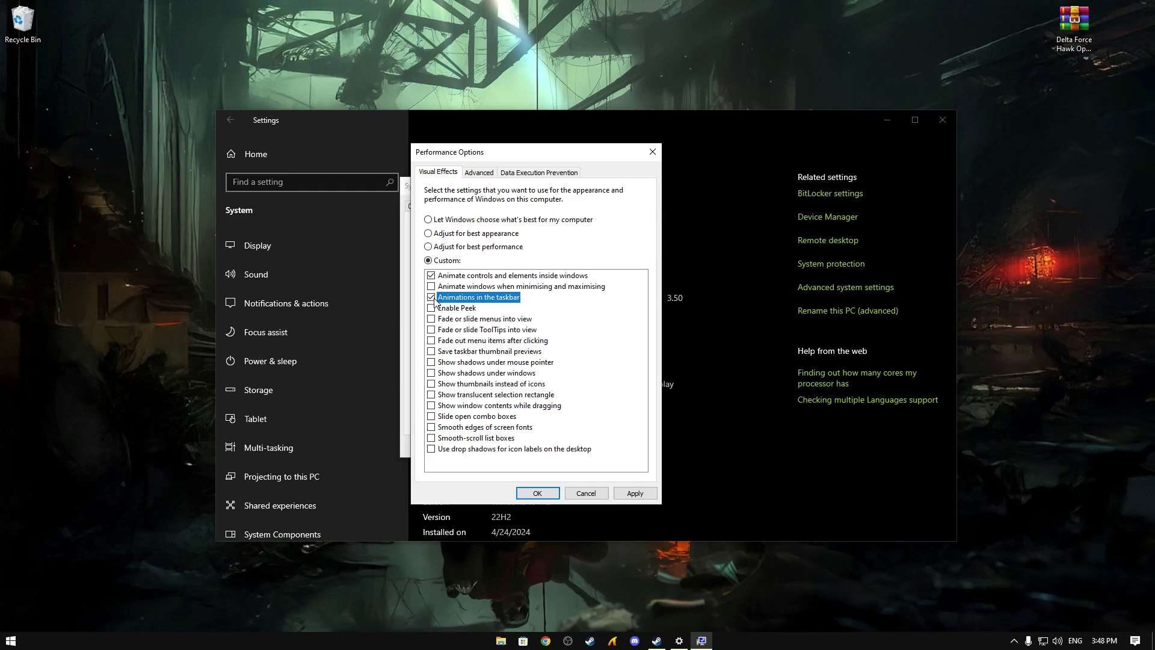
{"action": "left_click", "coordinate": [431, 385]}
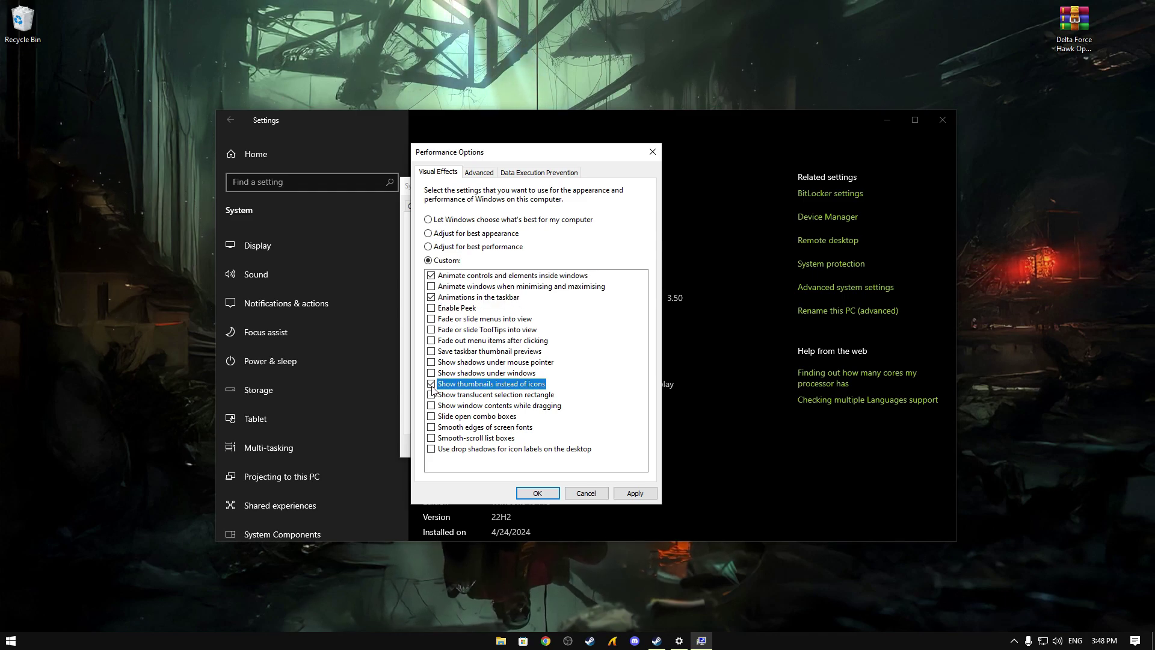
{"action": "left_click", "coordinate": [477, 429]}
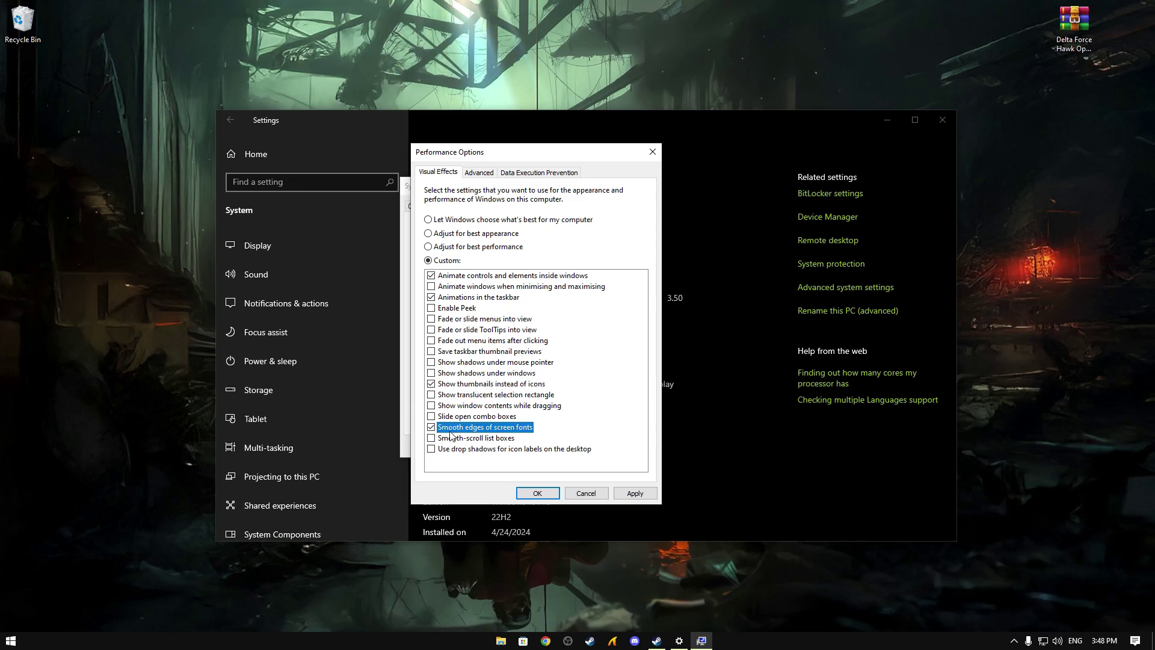
{"action": "left_click", "coordinate": [635, 493]}
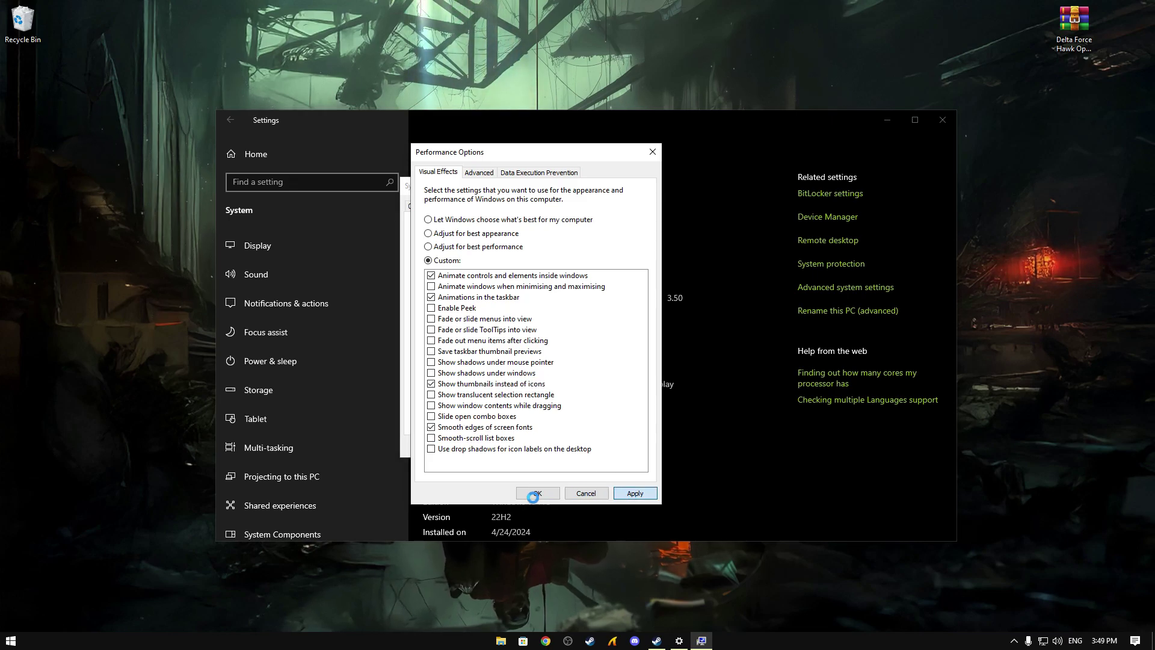
{"action": "left_click", "coordinate": [536, 494]}
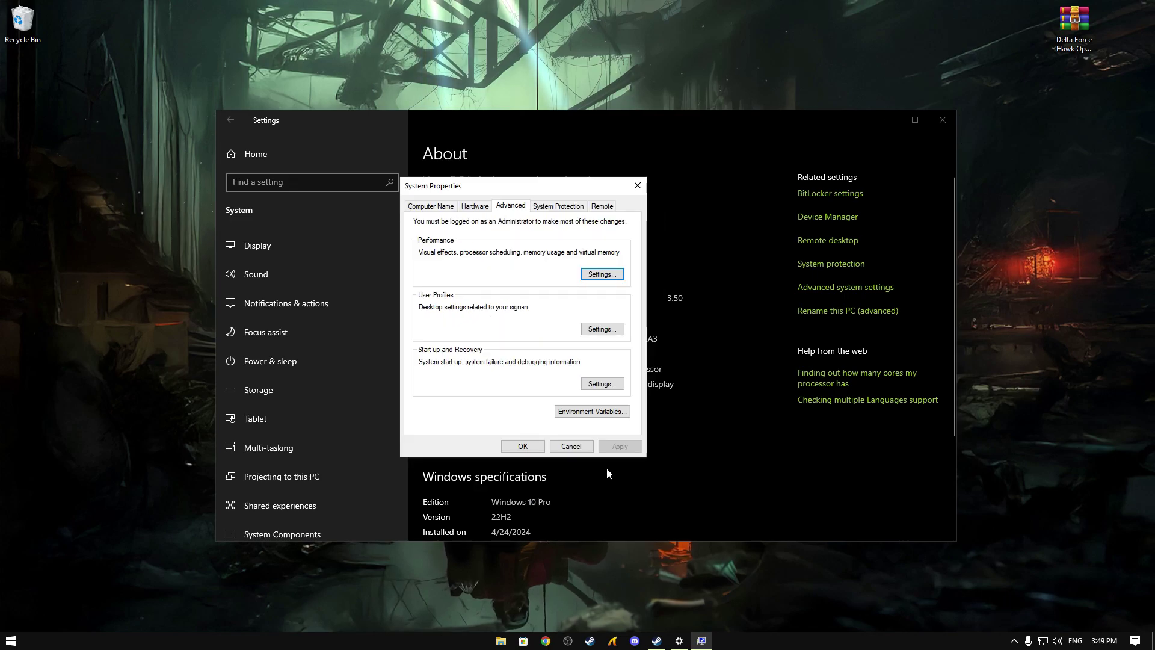
{"action": "left_click", "coordinate": [523, 446]}
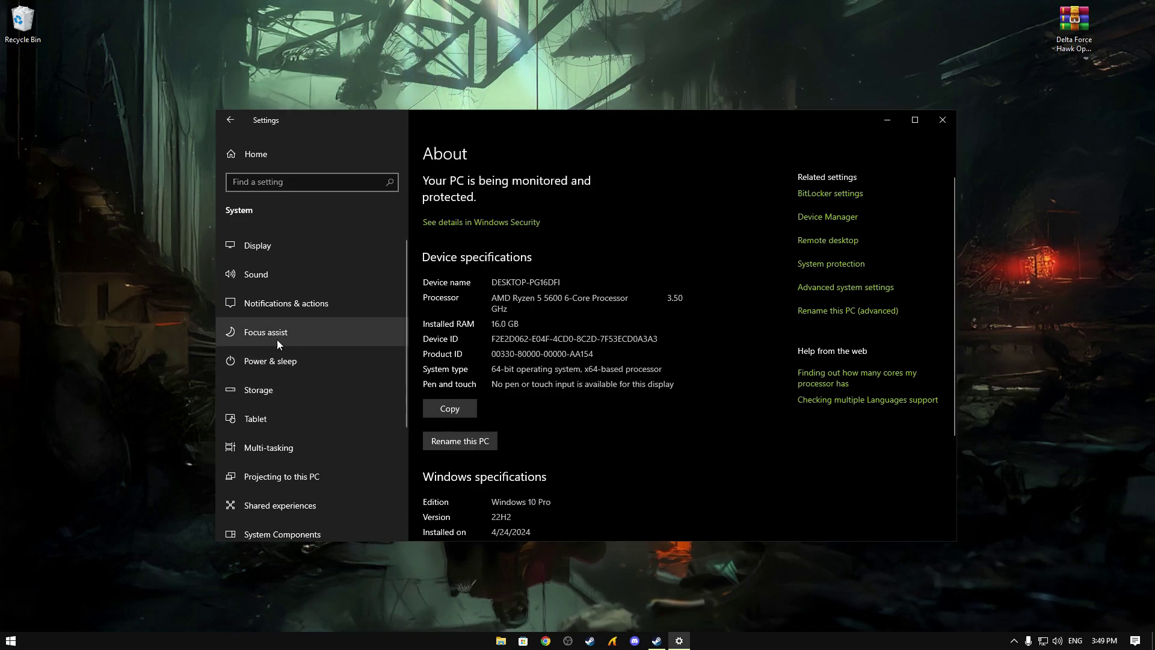
- Open Notifications & actions and make sure app notifications, the welcome experience, setup suggestions and Windows tips are turned off
{"action": "left_click", "coordinate": [269, 309]}
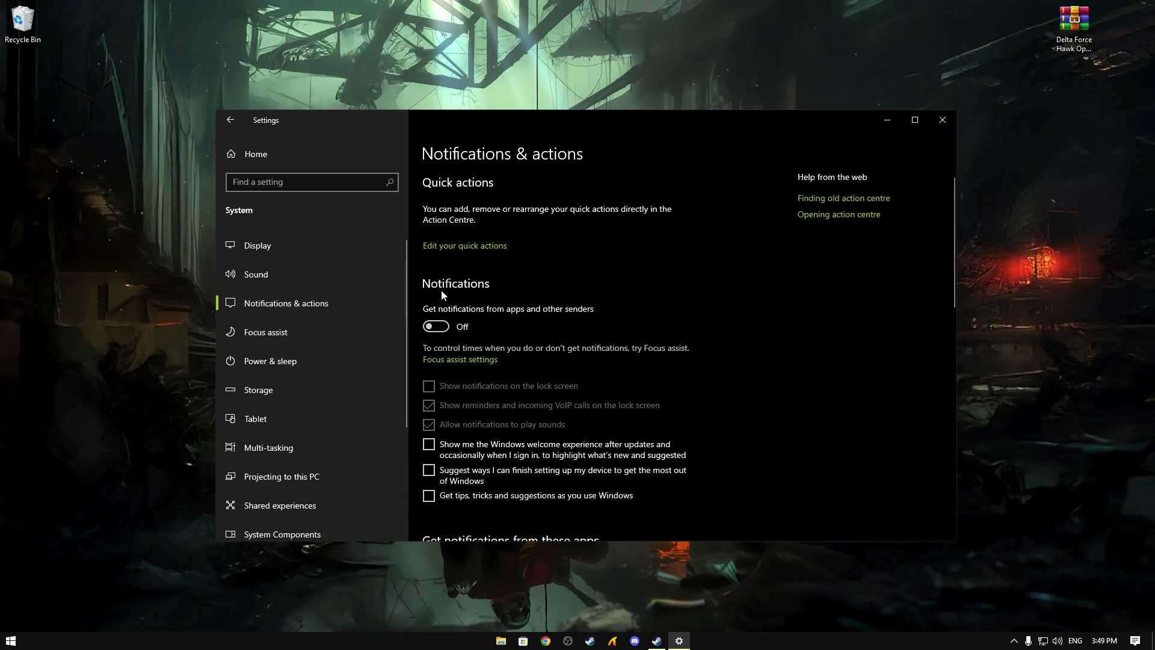
{"action": "left_click", "coordinate": [435, 327]}
{"action": "left_click", "coordinate": [438, 330]}
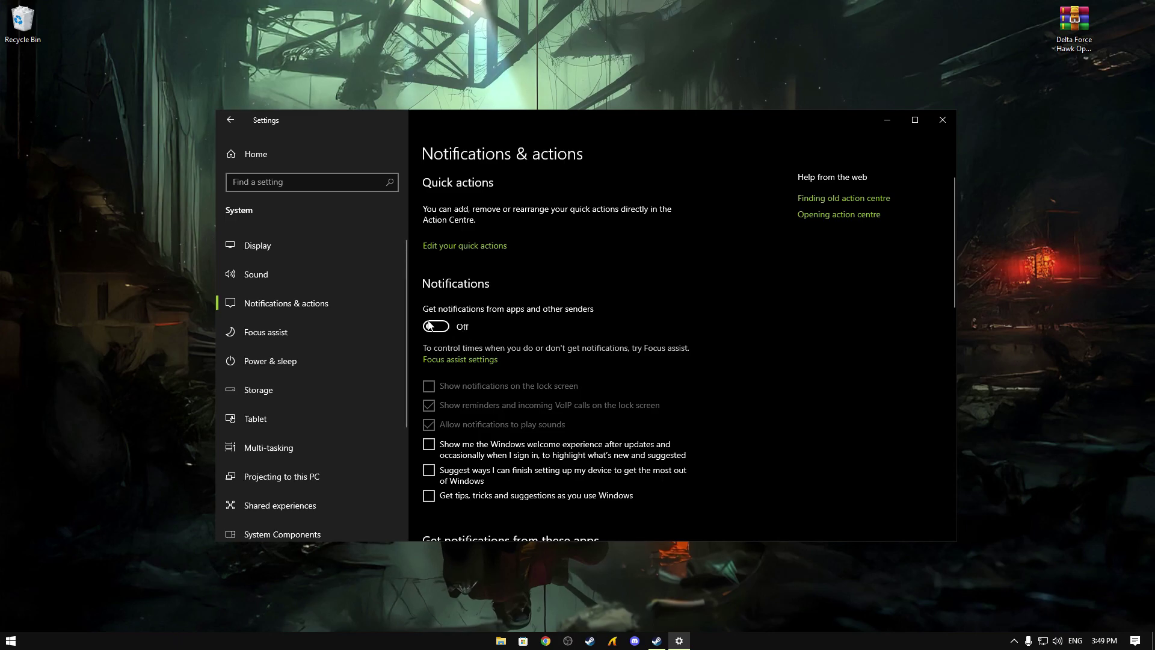
{"action": "left_click", "coordinate": [428, 444]}
{"action": "left_click", "coordinate": [428, 444]}
{"action": "left_click", "coordinate": [429, 471]}
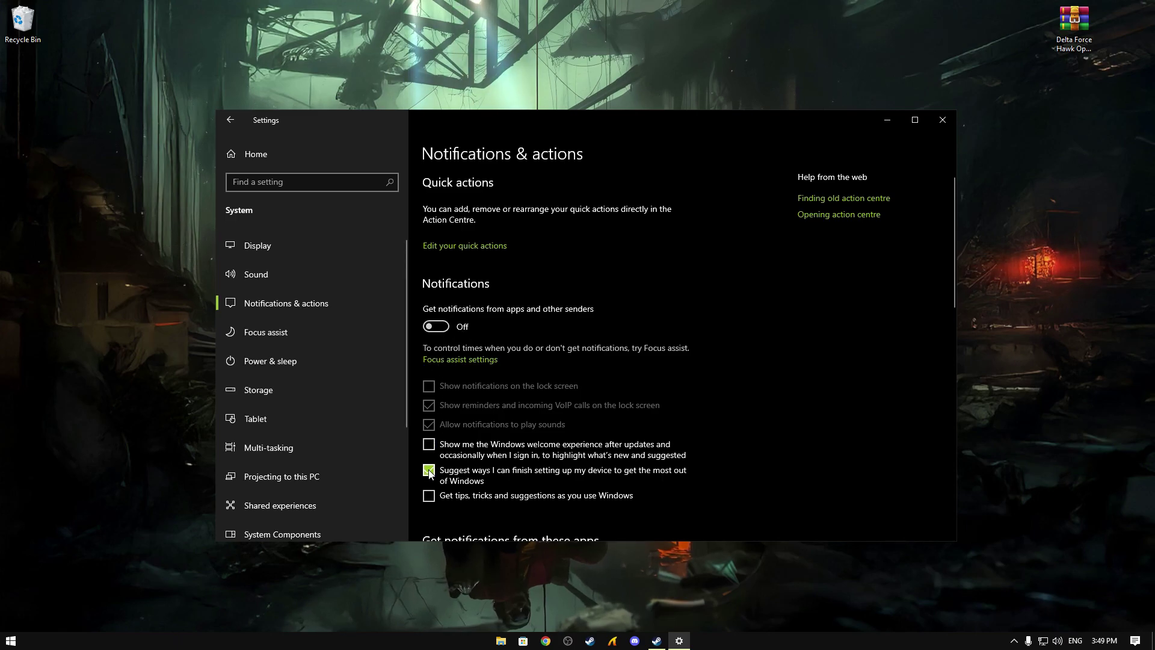
{"action": "left_click", "coordinate": [429, 471]}
{"action": "left_click", "coordinate": [427, 497]}
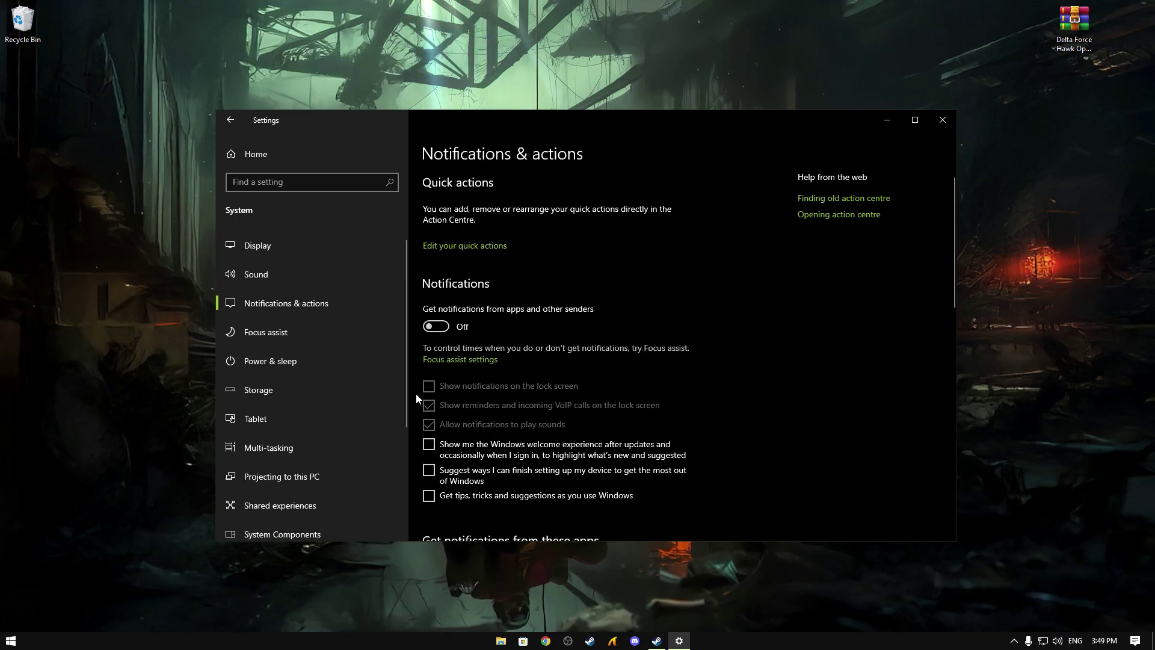
- Find the Startup Apps settings and turn off Discord, Microsoft Edge, Rainmeter, SignalRgb and Steam at startup
{"action": "left_click", "coordinate": [279, 188]}
{"action": "type", "text": "star"}
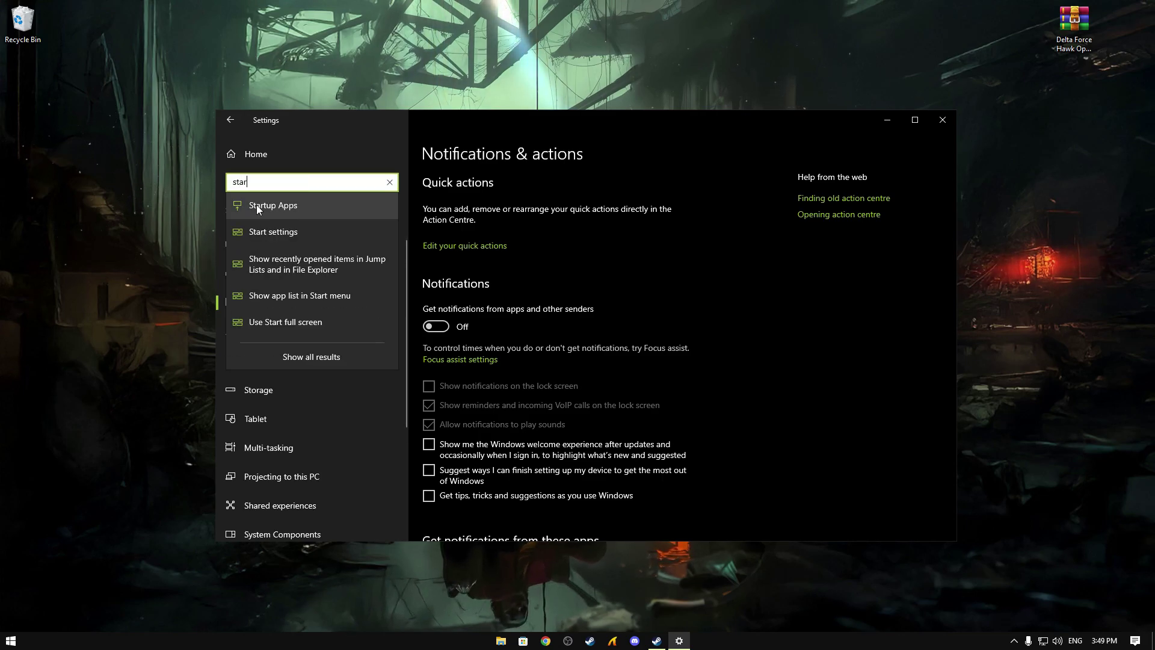
{"action": "left_click", "coordinate": [265, 206]}
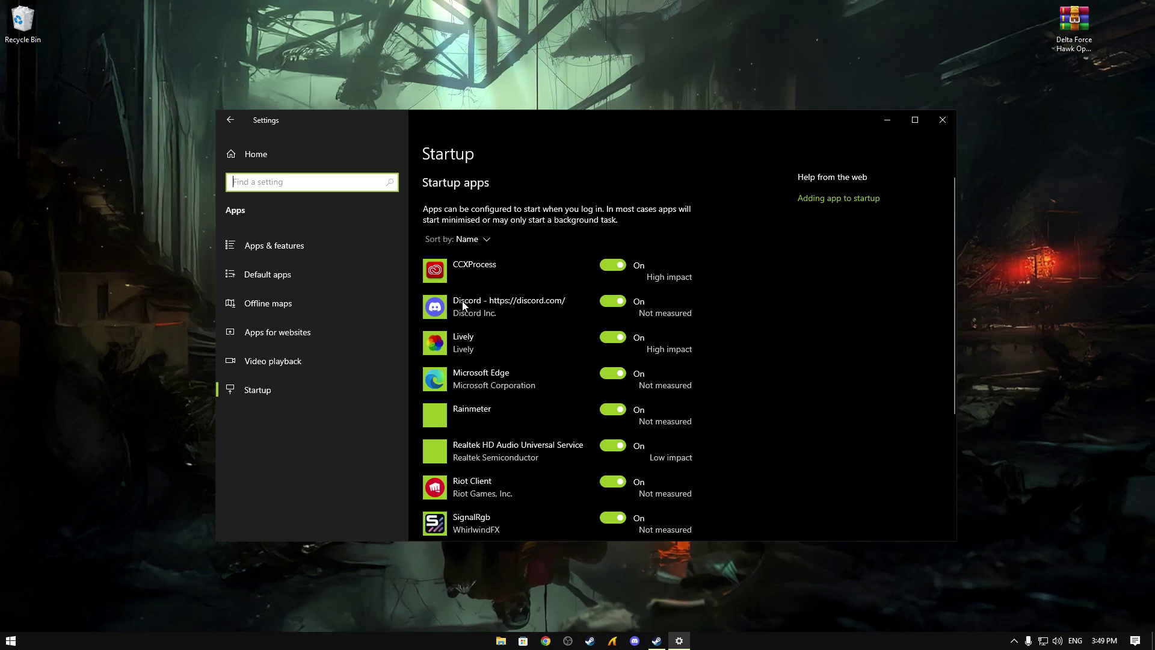
{"action": "left_click", "coordinate": [613, 301]}
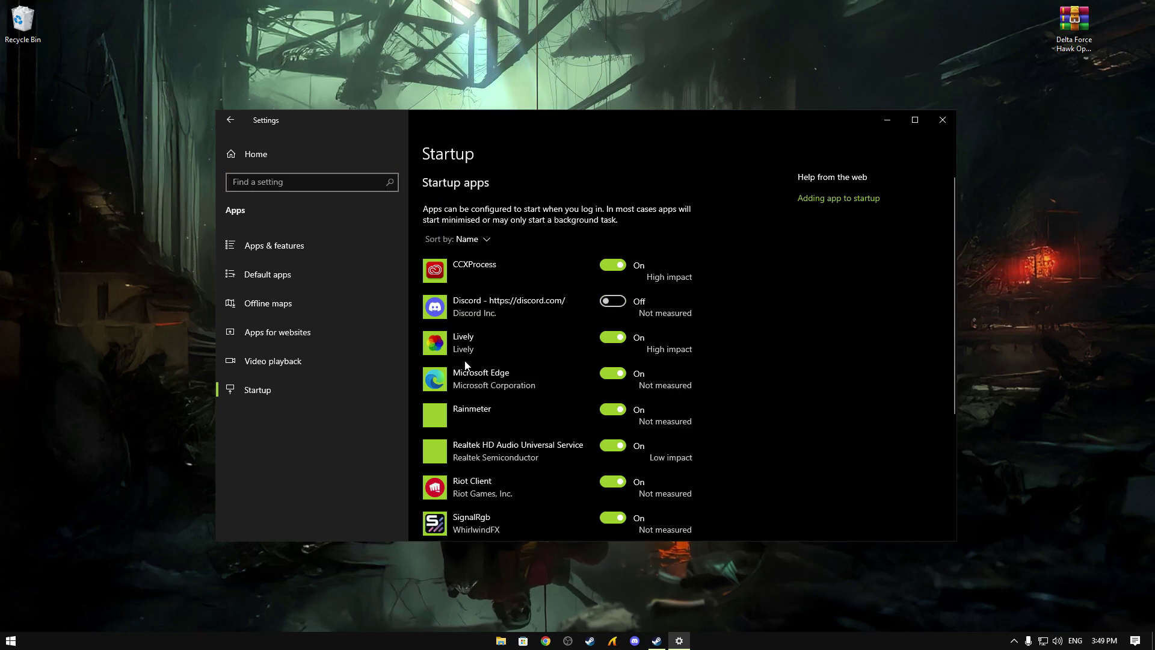
{"action": "scroll", "coordinate": [465, 365], "scroll_direction": "down", "scroll_amount": 5}
{"action": "left_click", "coordinate": [609, 245]}
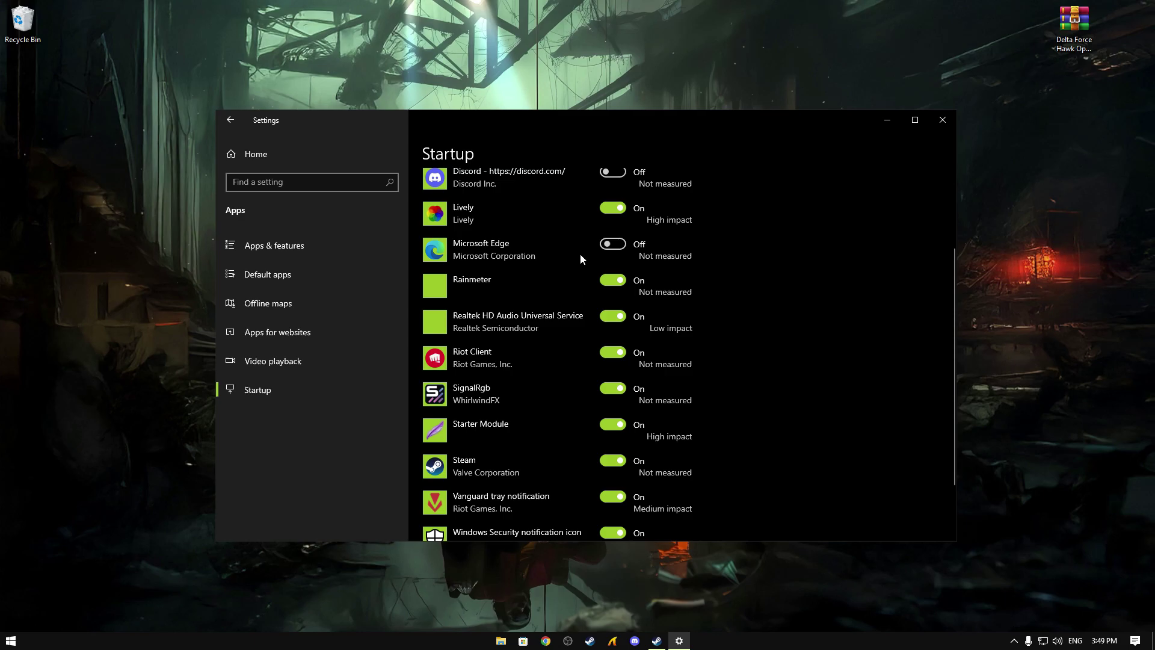
{"action": "left_click", "coordinate": [612, 280]}
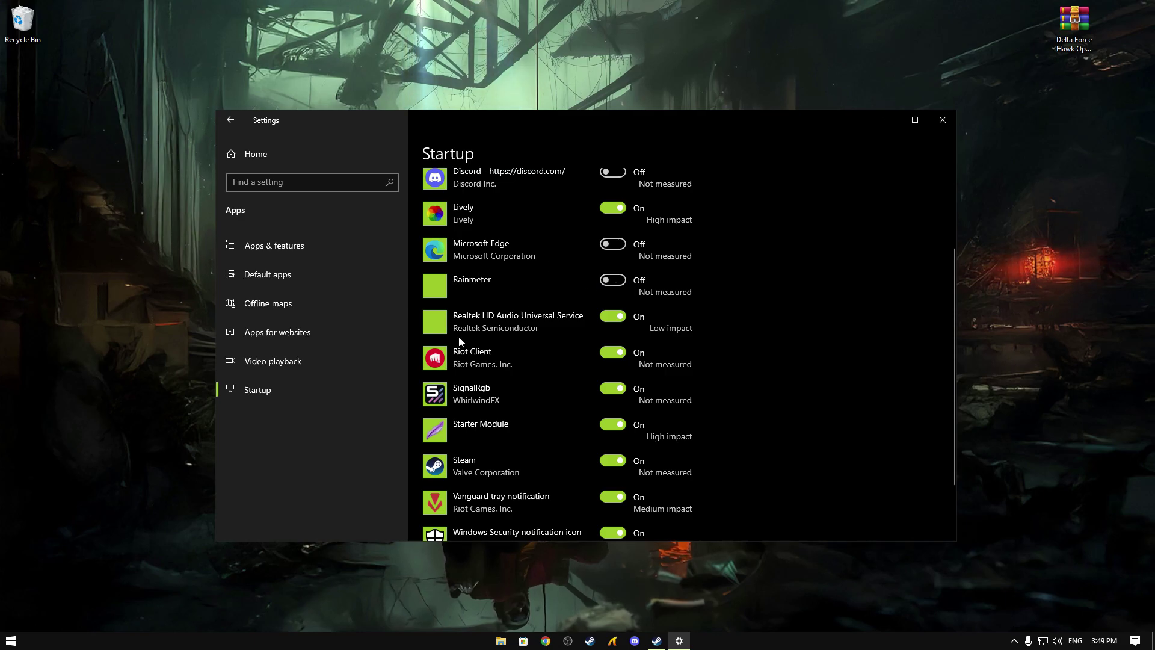
{"action": "left_click", "coordinate": [607, 384]}
{"action": "scroll", "coordinate": [463, 391], "scroll_direction": "down", "scroll_amount": 2}
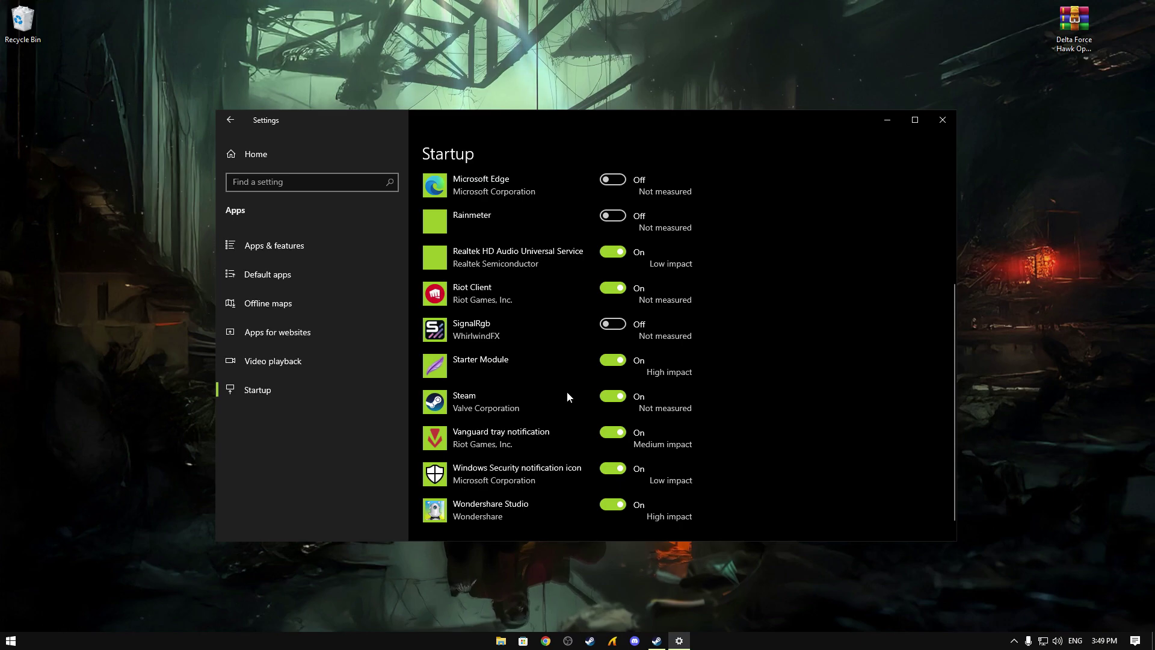
{"action": "left_click", "coordinate": [604, 397]}
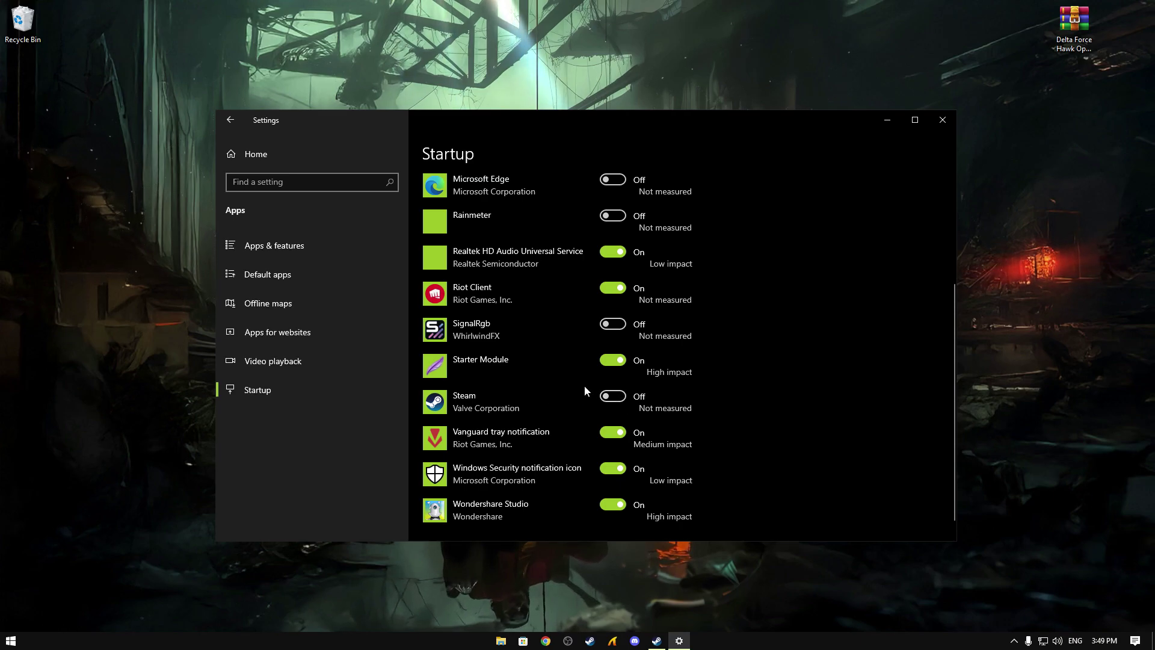
- Find the Background apps settings and turn off letting apps run in the background
{"action": "left_click", "coordinate": [276, 188]}
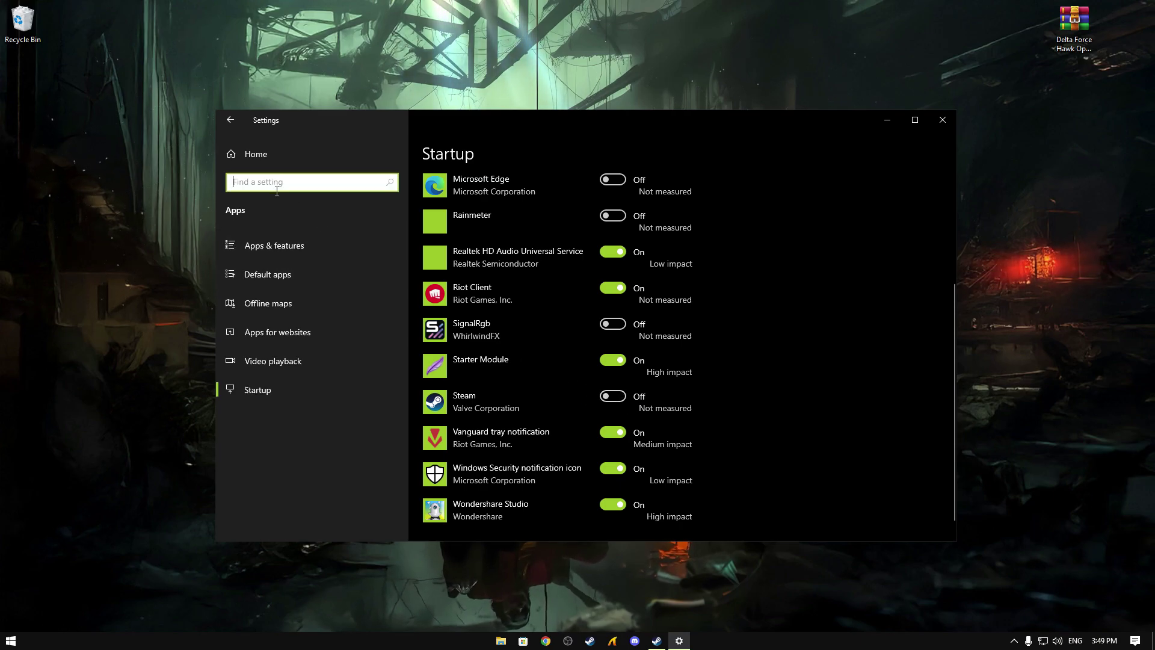
{"action": "type", "text": "gen"}
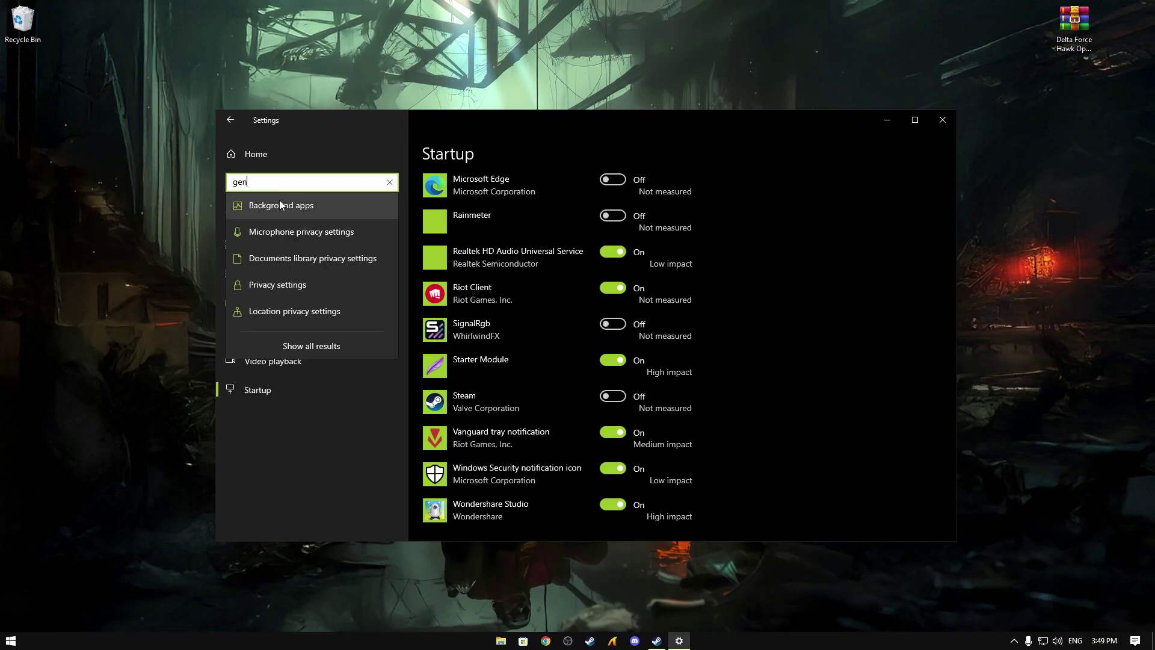
{"action": "type", "text": "r"}
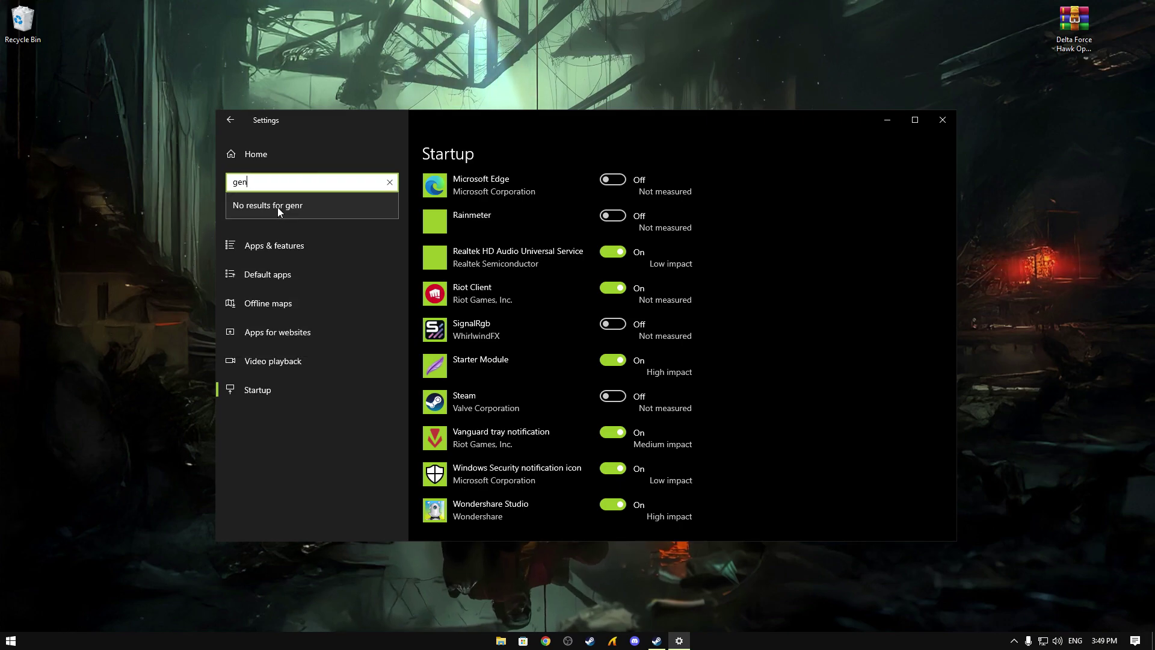
{"action": "key", "text": "BackSpace"}
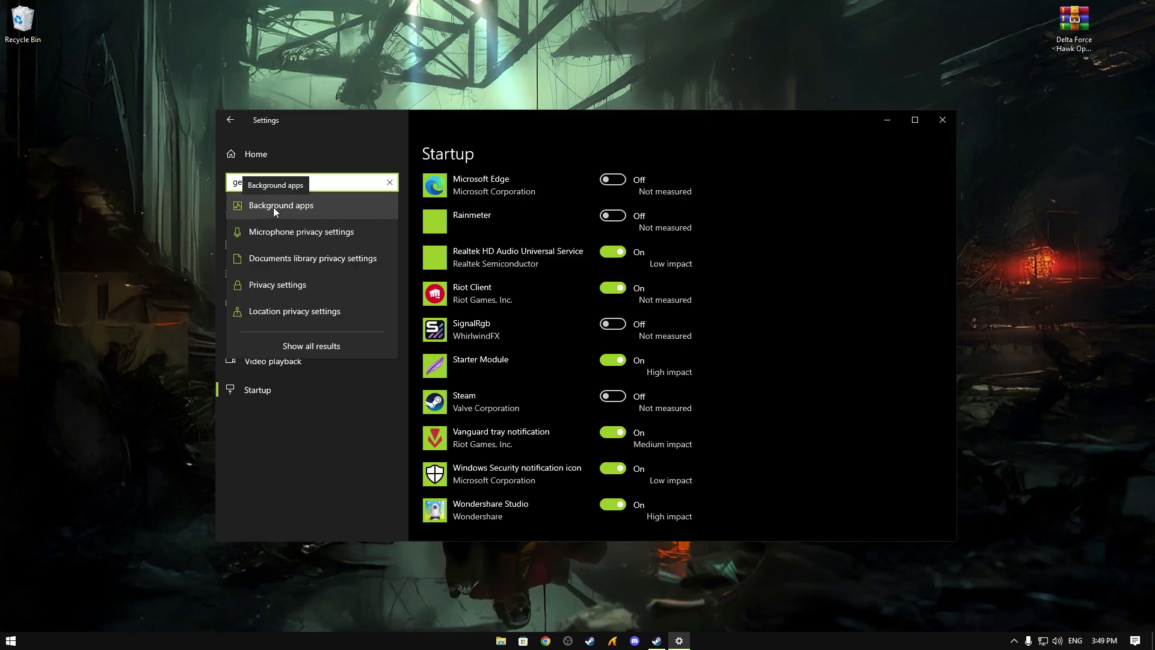
{"action": "left_click", "coordinate": [274, 207]}
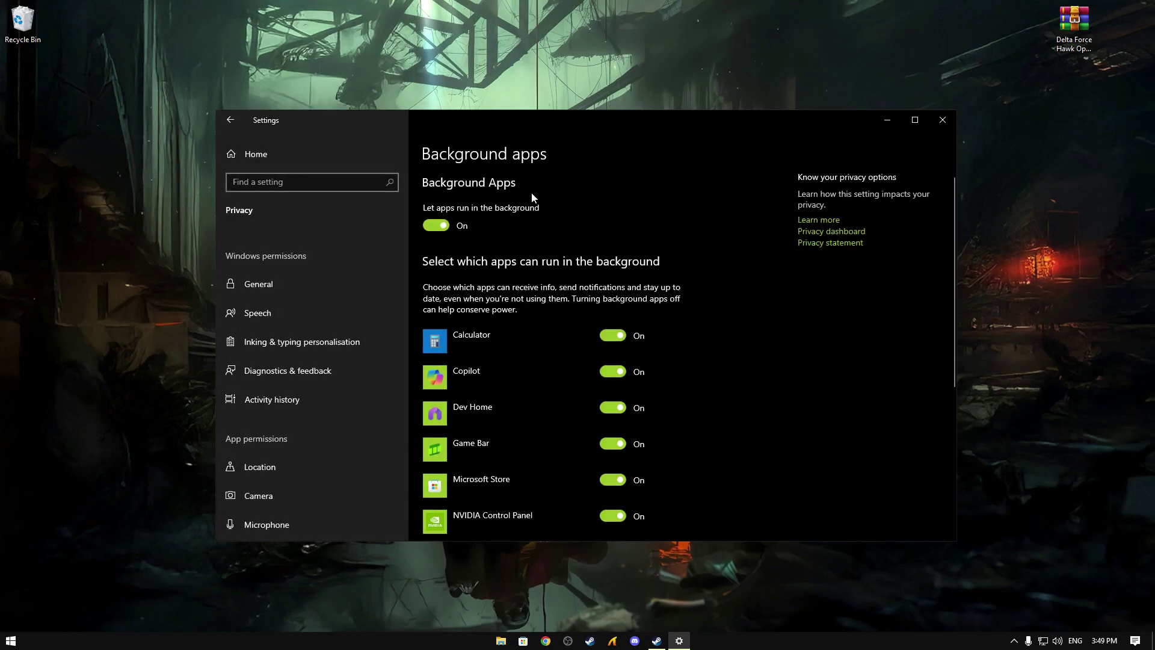
{"action": "left_click", "coordinate": [436, 224]}
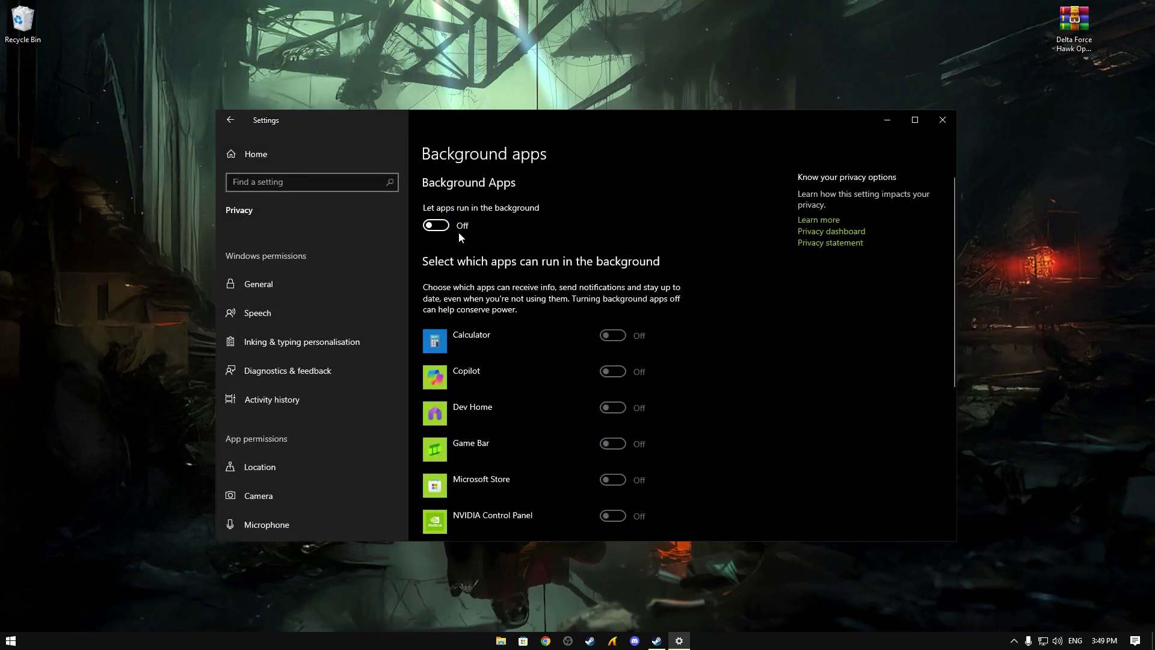
- In the General privacy options, make sure language list access, app launch tracking and notifications in the Settings app are turned off
{"action": "left_click", "coordinate": [264, 284]}
{"action": "left_click", "coordinate": [438, 310]}
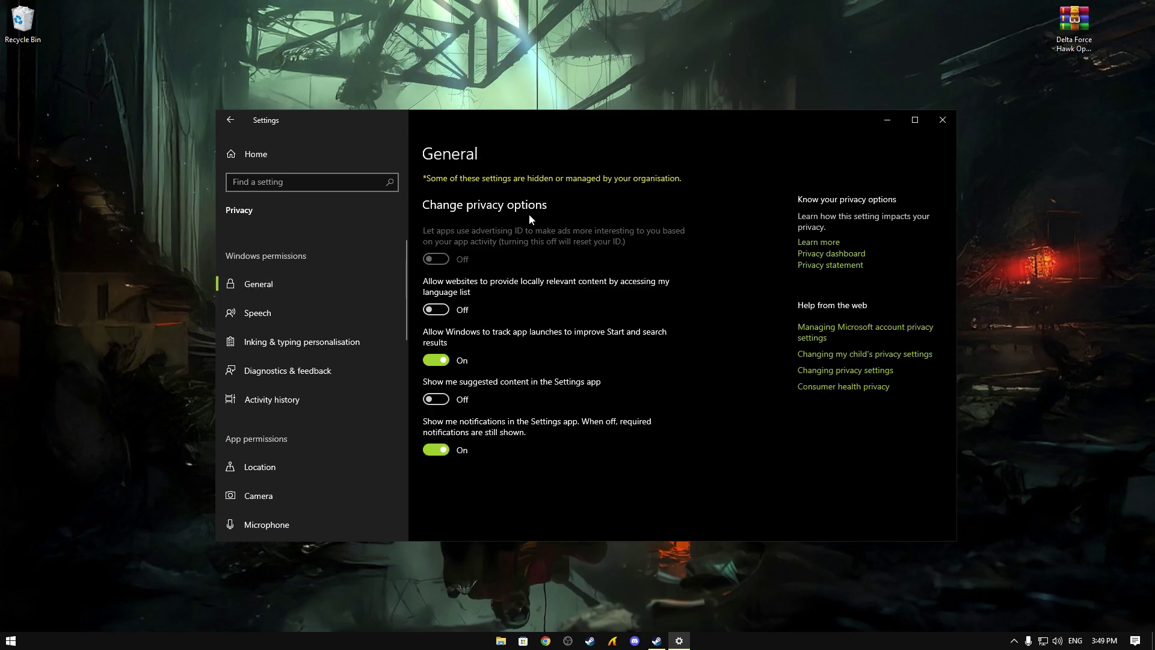
{"action": "left_click", "coordinate": [437, 359]}
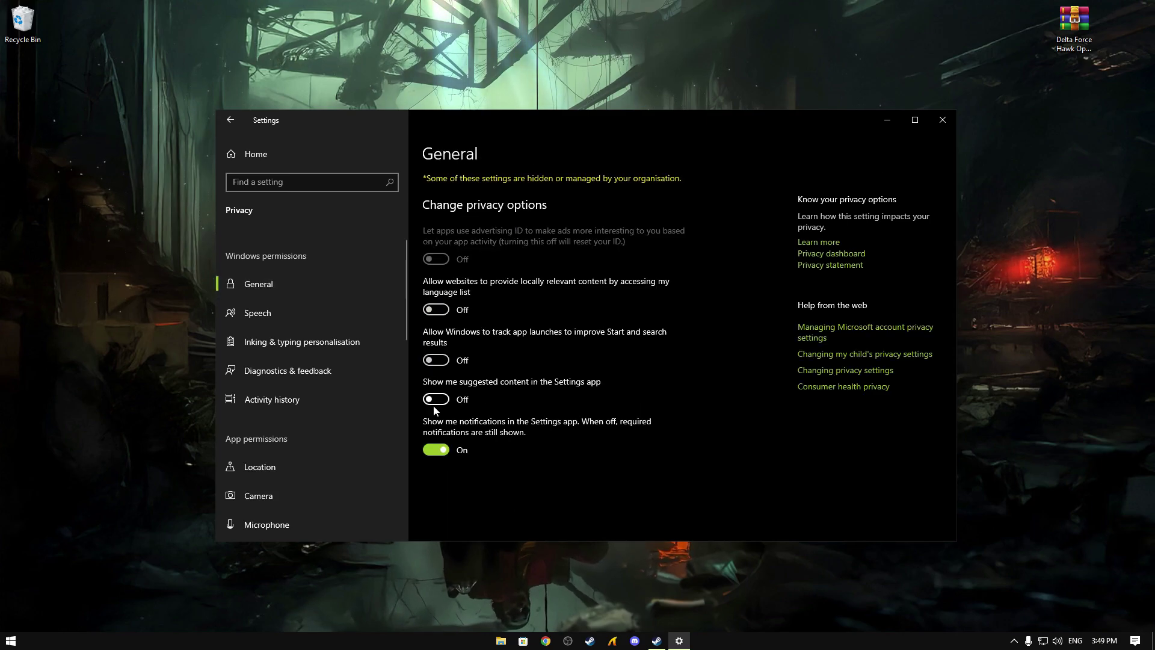
{"action": "left_click", "coordinate": [438, 451]}
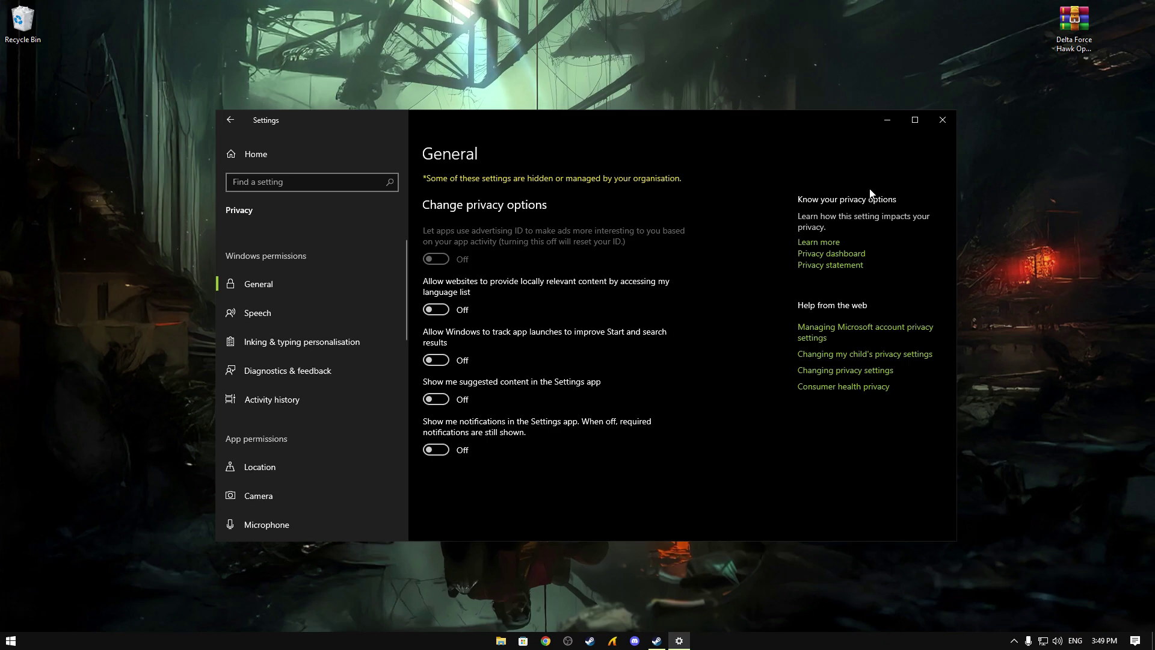
- Refresh the desktop, move the Delta Force Hawk Ops FPS Boost Pack archive to the middle and extract it in place
{"action": "right_click", "coordinate": [563, 230]}
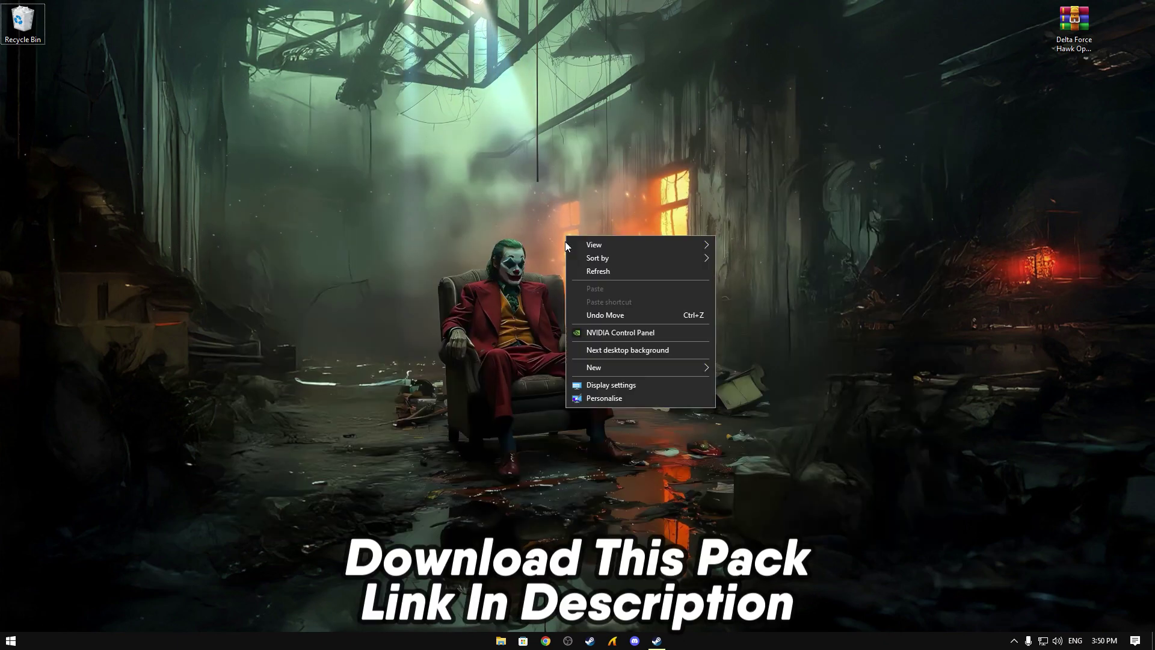
{"action": "left_click", "coordinate": [580, 271]}
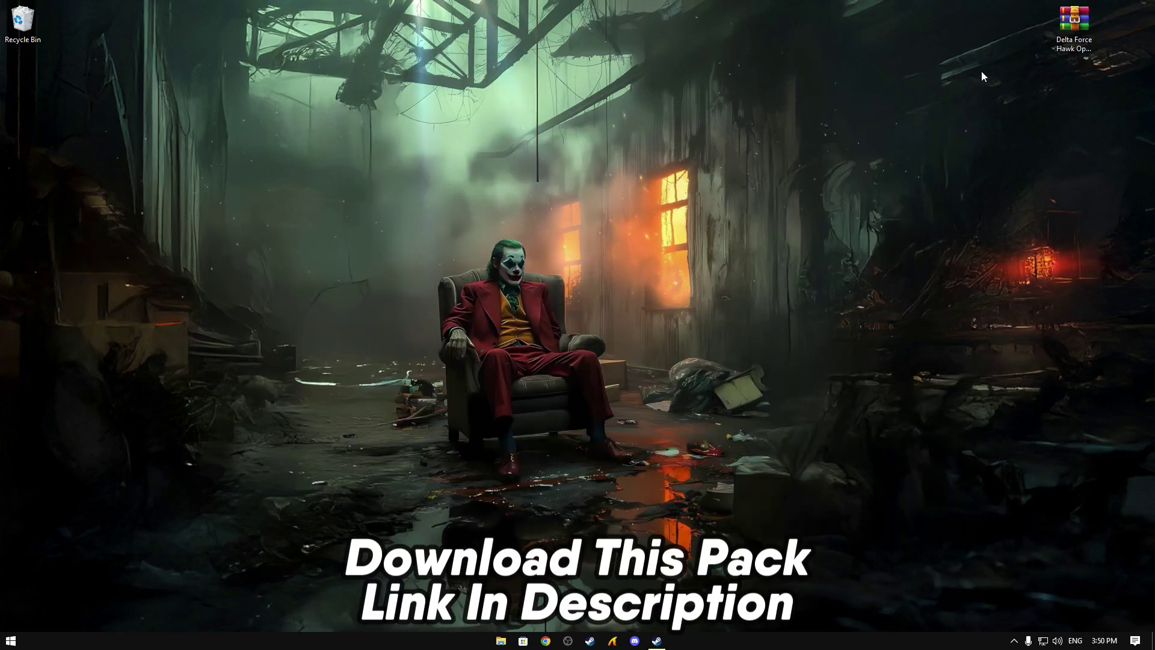
{"action": "left_click_drag", "start_coordinate": [1075, 21], "coordinate": [572, 151]}
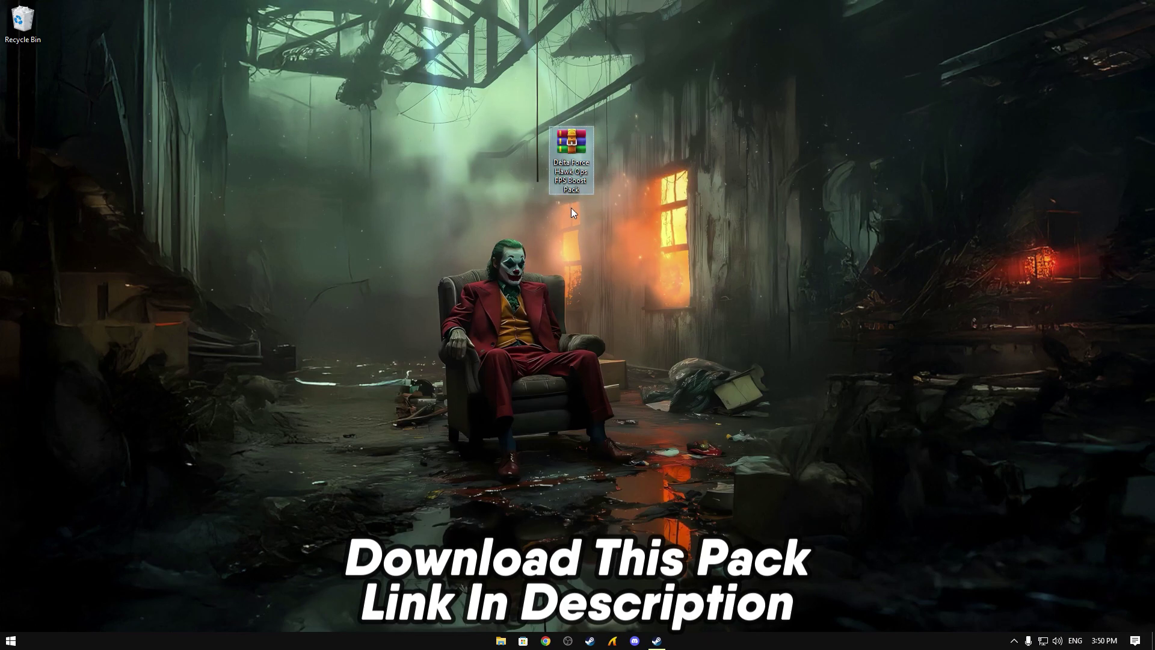
{"action": "right_click", "coordinate": [578, 163]}
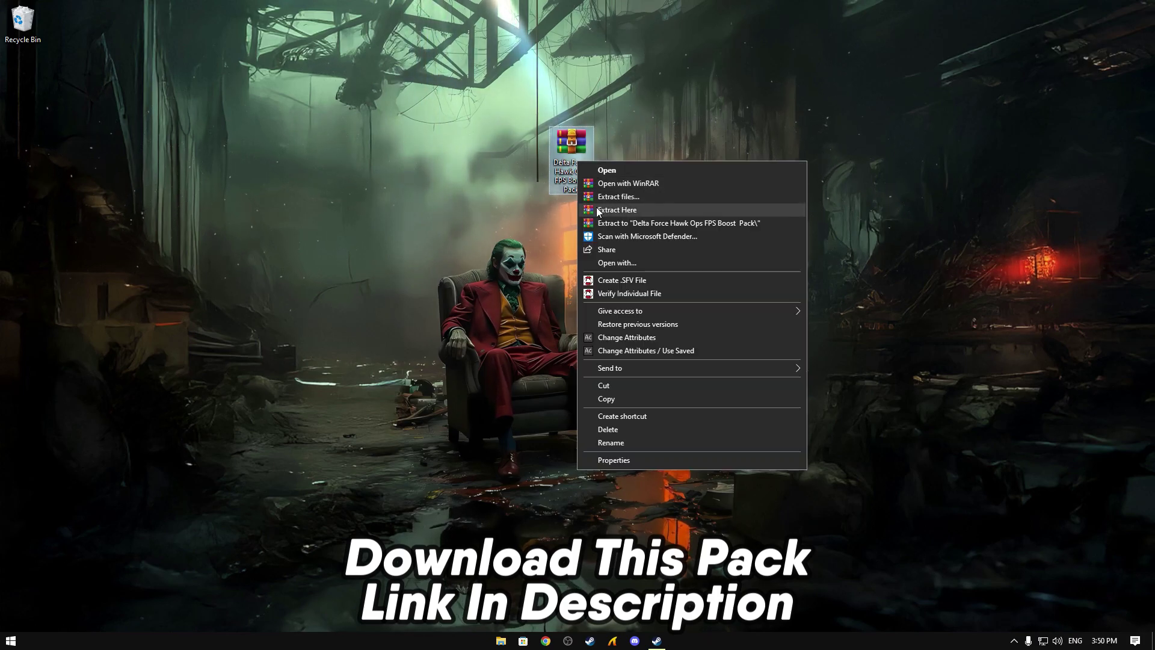
{"action": "left_click", "coordinate": [616, 211]}
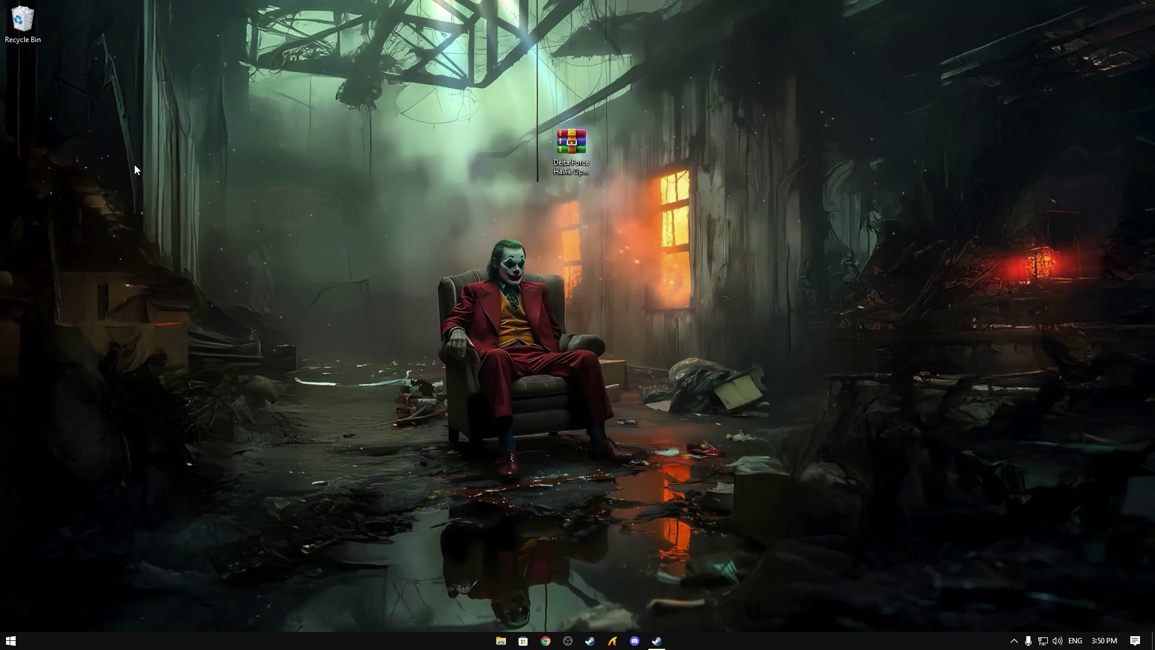
- Place the extracted pack folder beside the archive, open it and go into the 1 - Delta Force Hawk Ops Priority folder
{"action": "left_click_drag", "start_coordinate": [30, 105], "coordinate": [515, 149]}
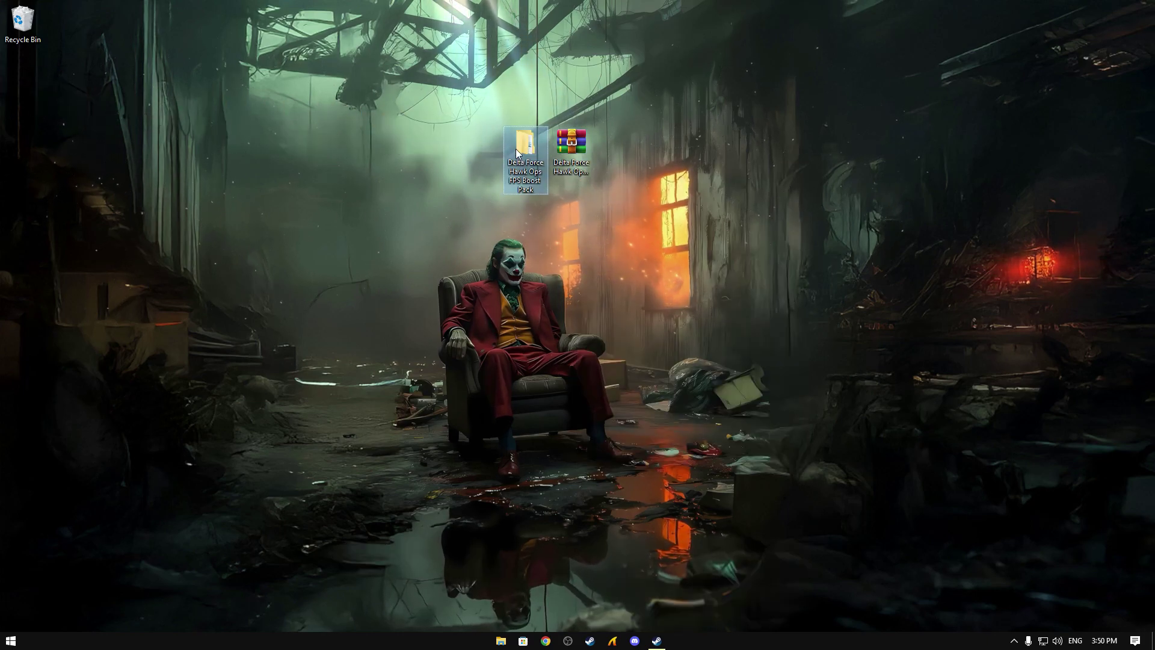
{"action": "right_click", "coordinate": [511, 156]}
{"action": "left_click", "coordinate": [518, 165]}
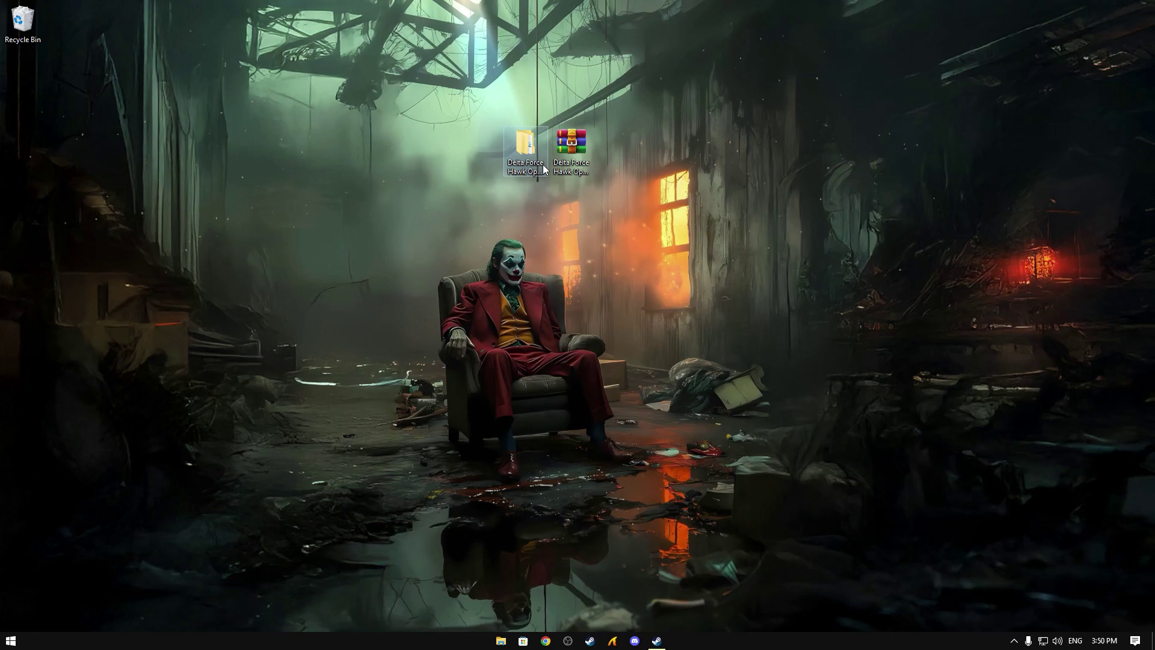
{"action": "left_click_drag", "start_coordinate": [578, 144], "coordinate": [528, 137]}
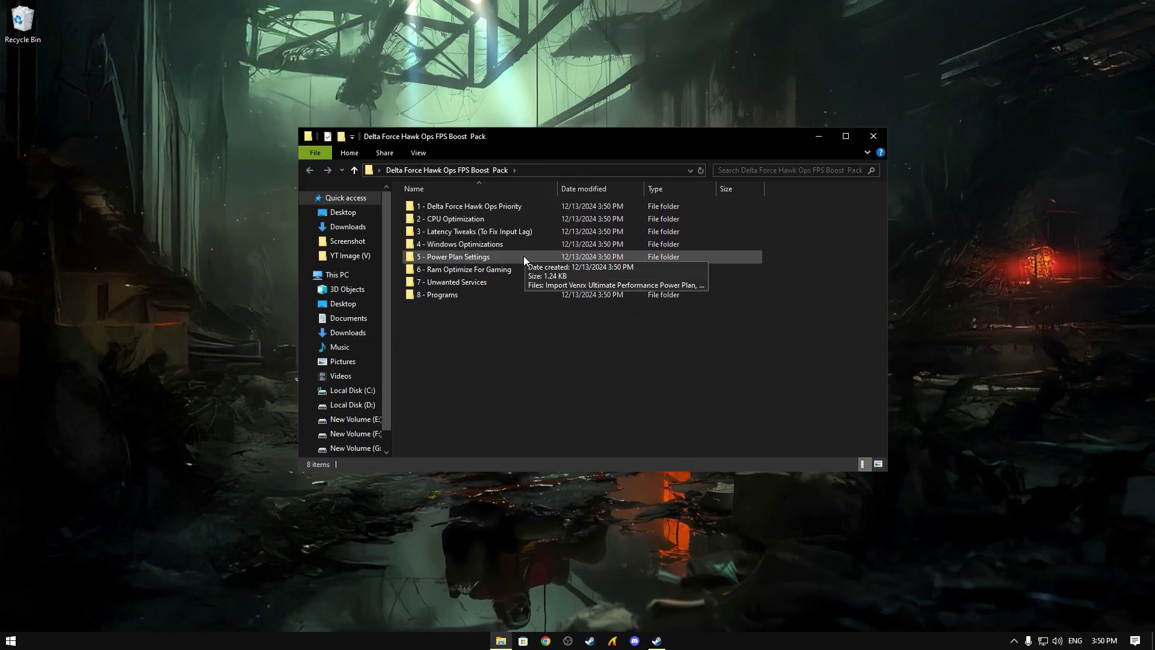
{"action": "left_click_drag", "start_coordinate": [517, 319], "coordinate": [439, 205]}
{"action": "right_click", "coordinate": [445, 207]}
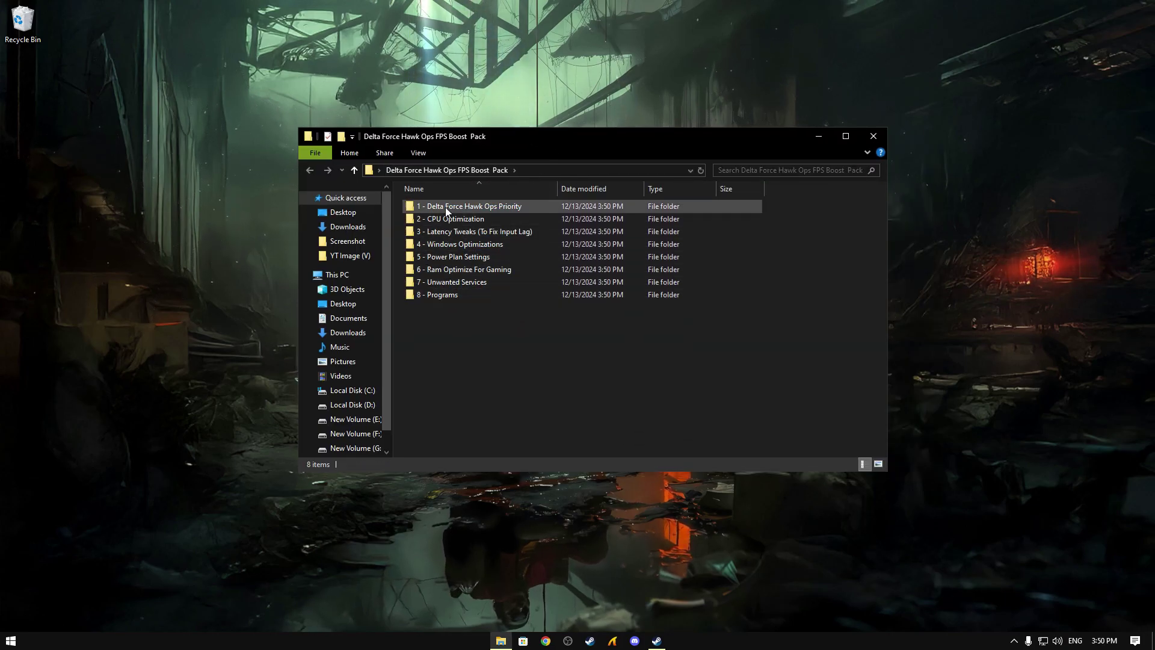
{"action": "left_click", "coordinate": [470, 215]}
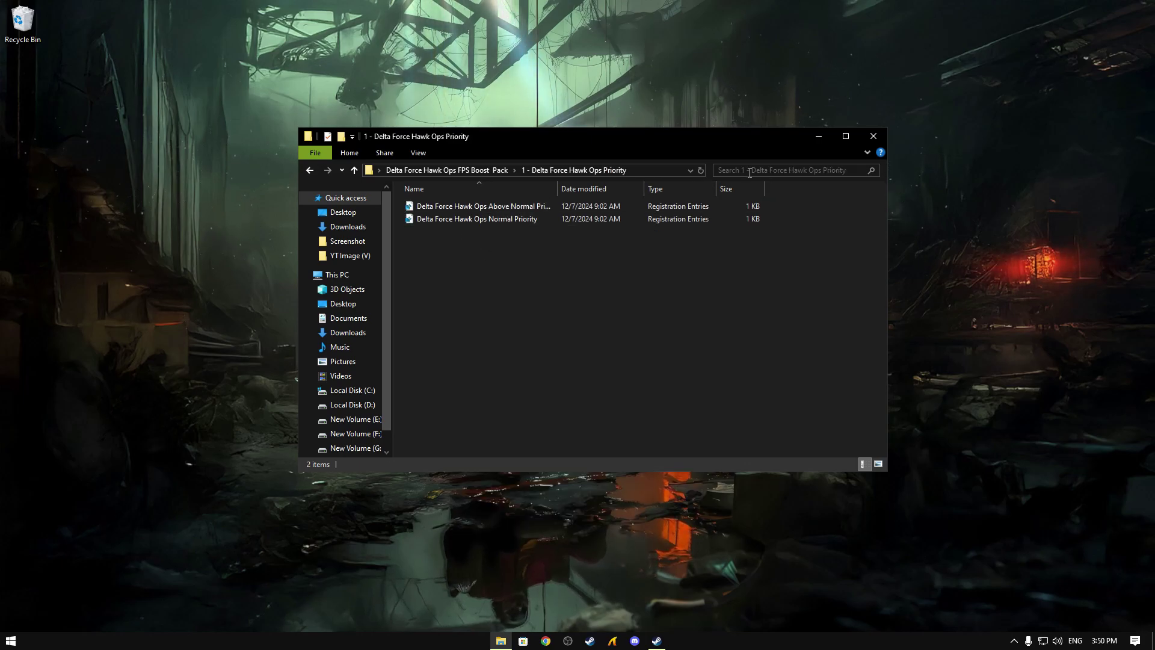
- Open the Create a restore point settings and make sure system protection is turned on for Local Disk (C:)
{"action": "key", "text": "super"}
{"action": "type", "text": "create a restore point"}
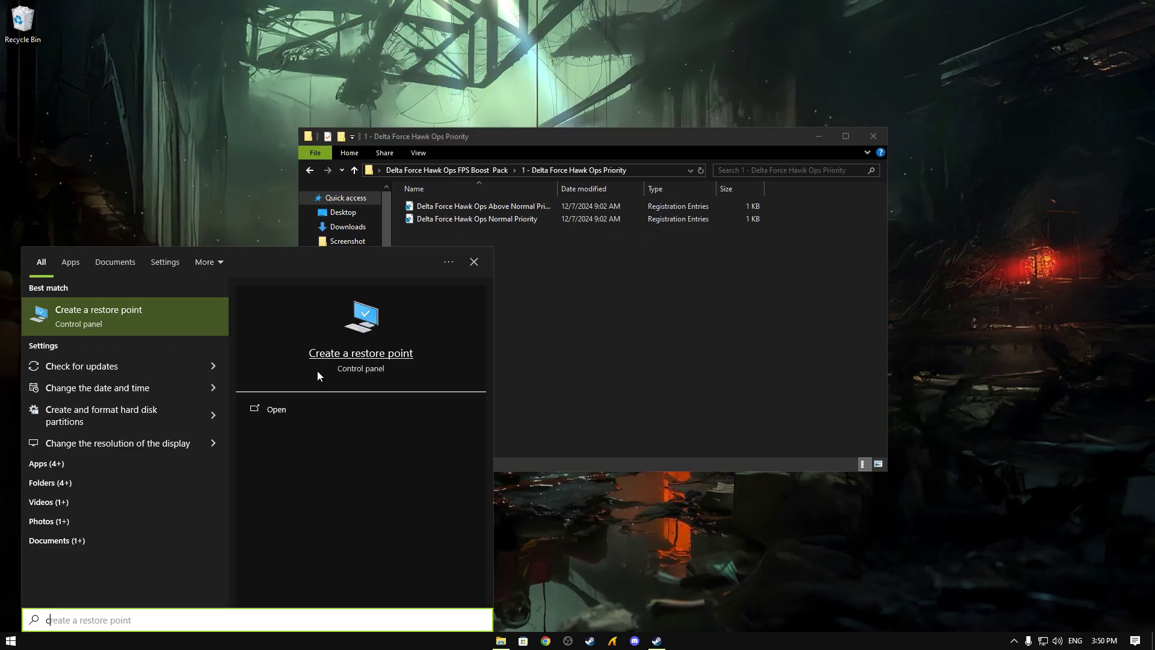
{"action": "left_click", "coordinate": [363, 354]}
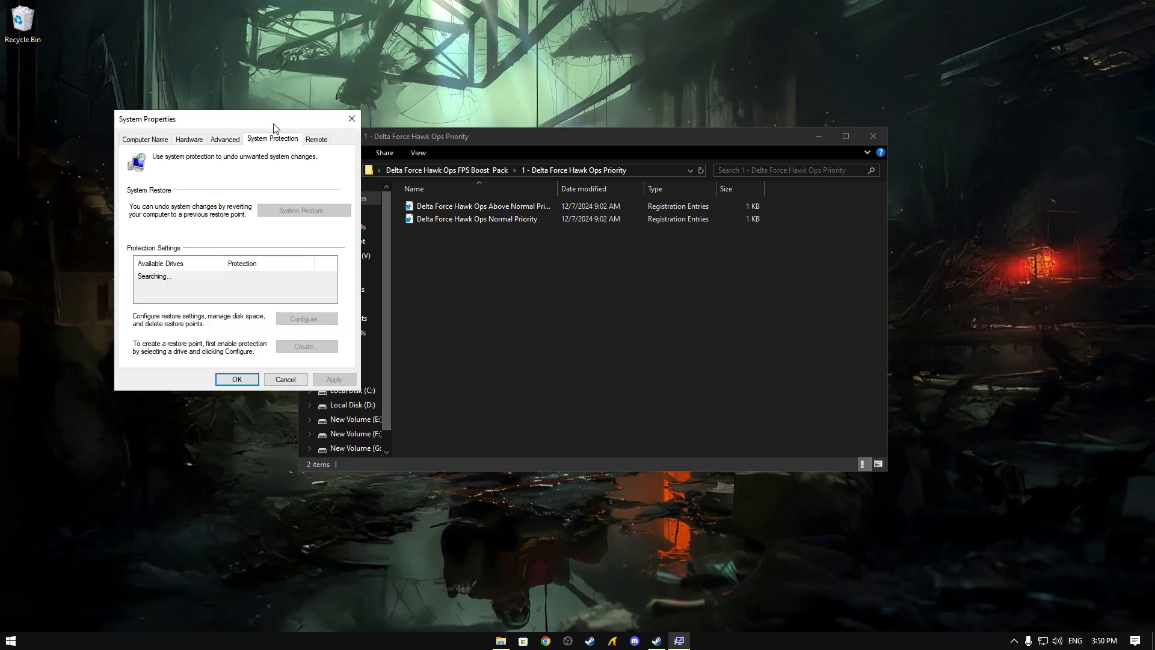
{"action": "left_click_drag", "start_coordinate": [206, 121], "coordinate": [539, 164]}
{"action": "left_click", "coordinate": [508, 343]}
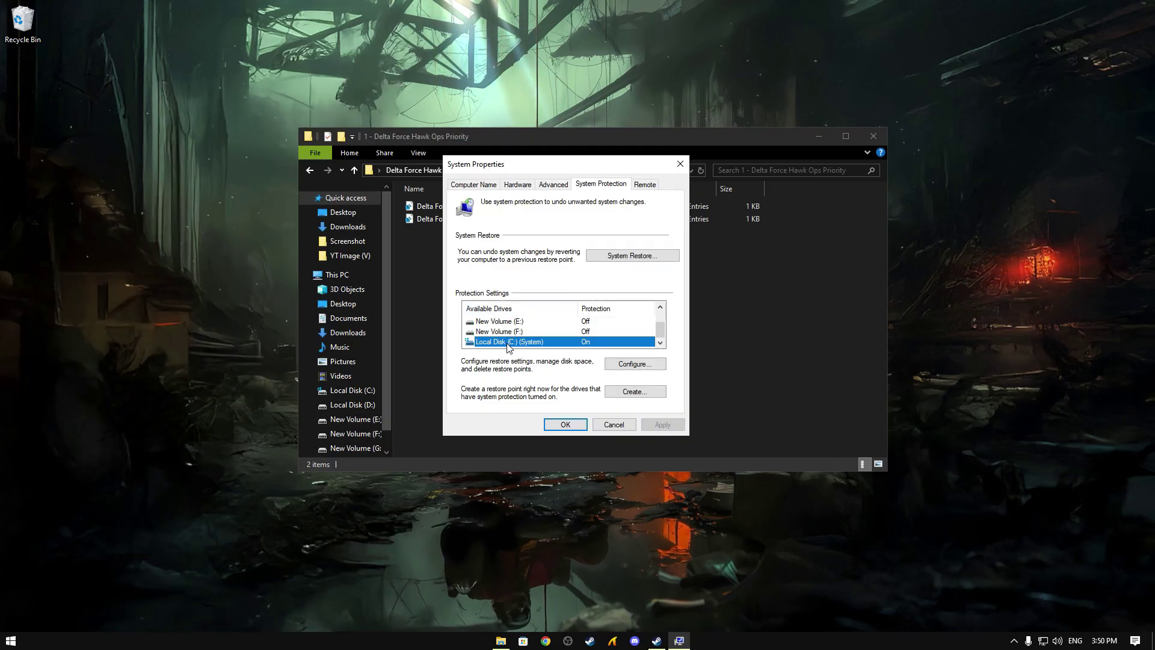
{"action": "left_click", "coordinate": [629, 365]}
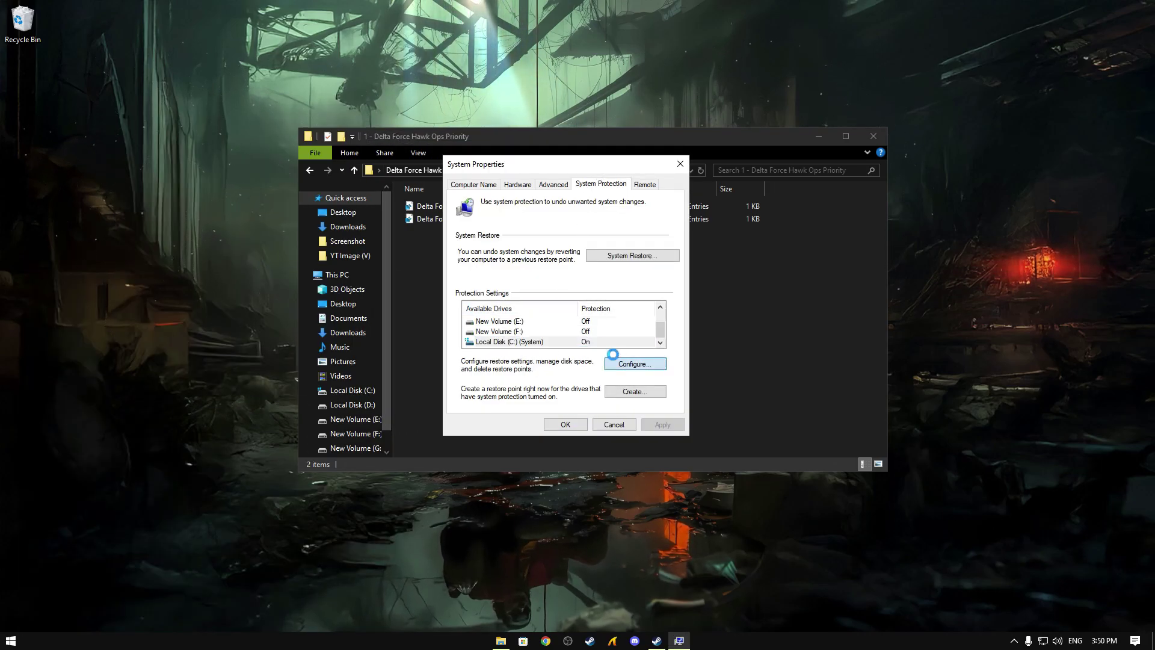
{"action": "left_click", "coordinate": [515, 251]}
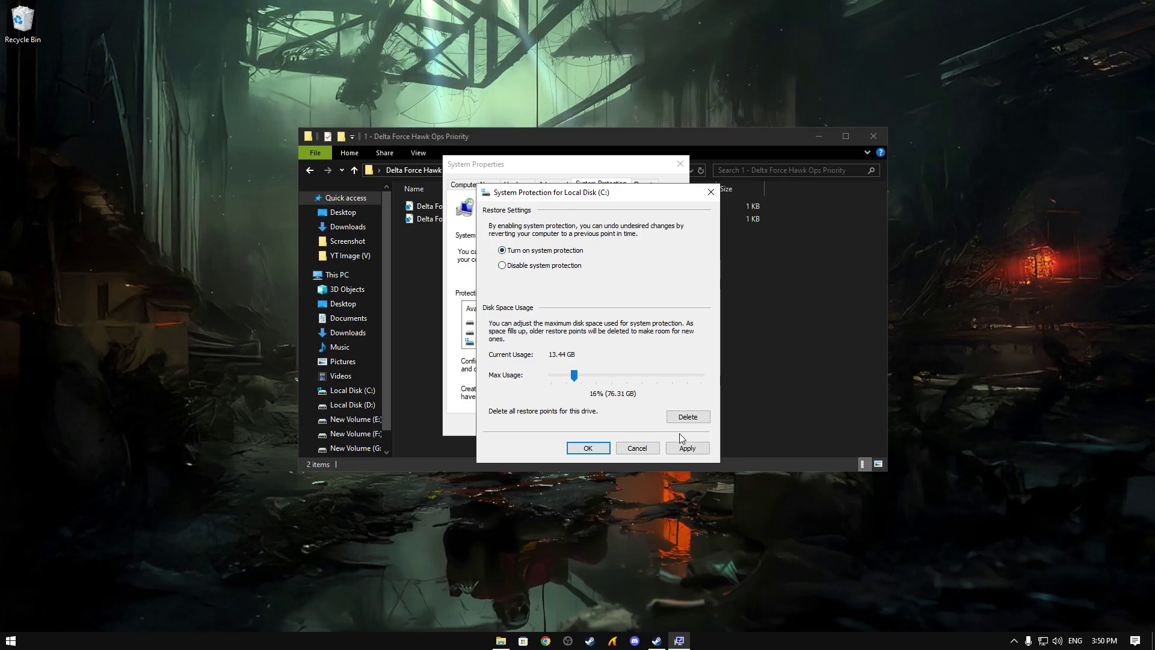
{"action": "left_click", "coordinate": [596, 448]}
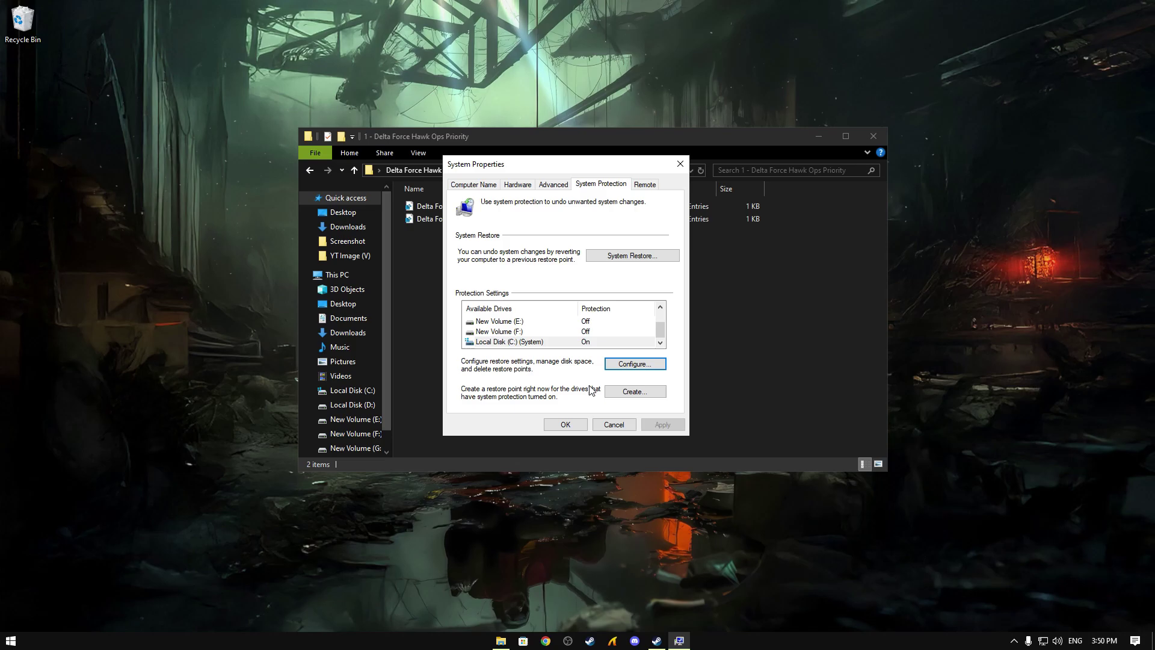
- Create a restore point described as "Delta force backup" and close the System Properties
{"action": "left_click", "coordinate": [631, 392]}
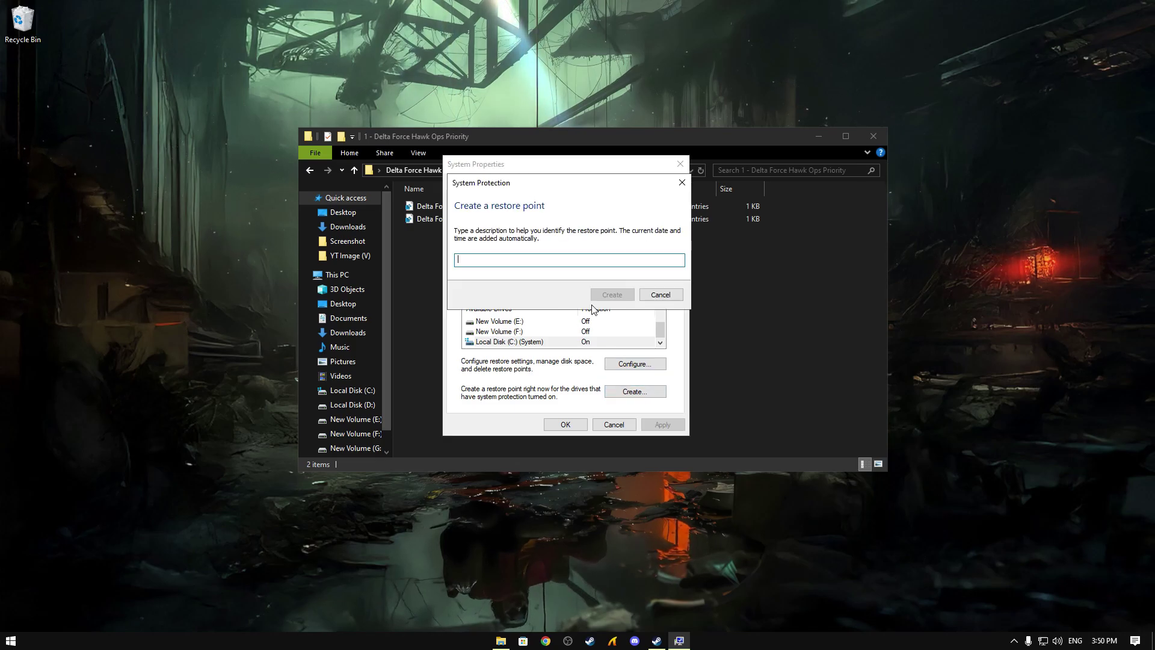
{"action": "type", "text": "Delta force backup"}
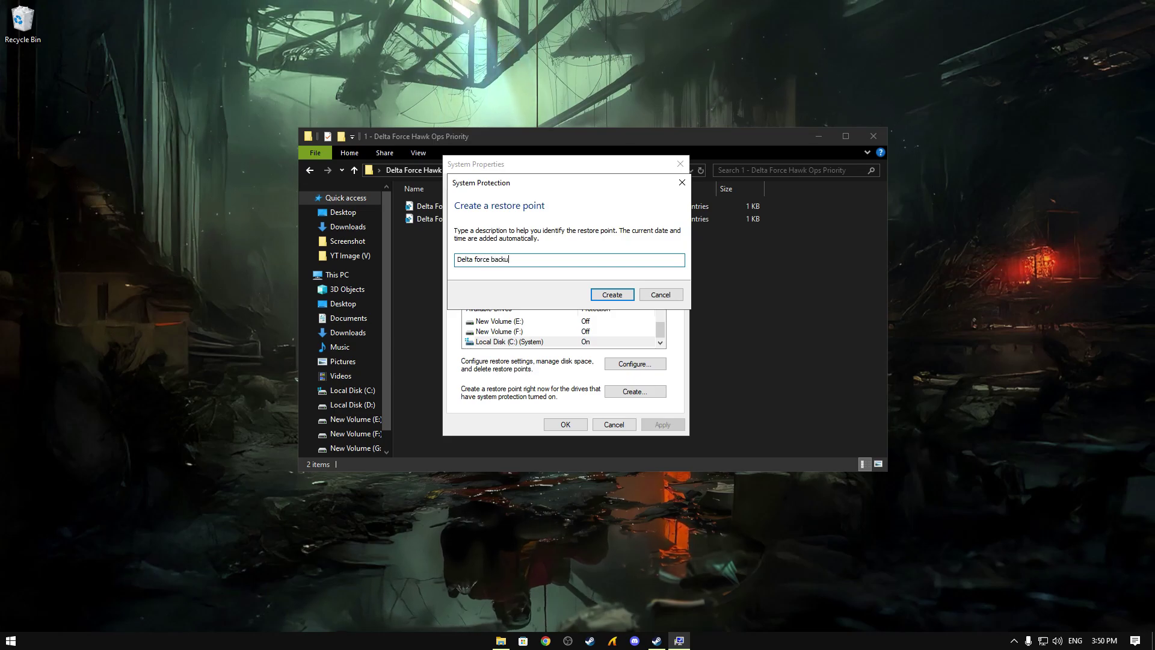
{"action": "left_click", "coordinate": [609, 296]}
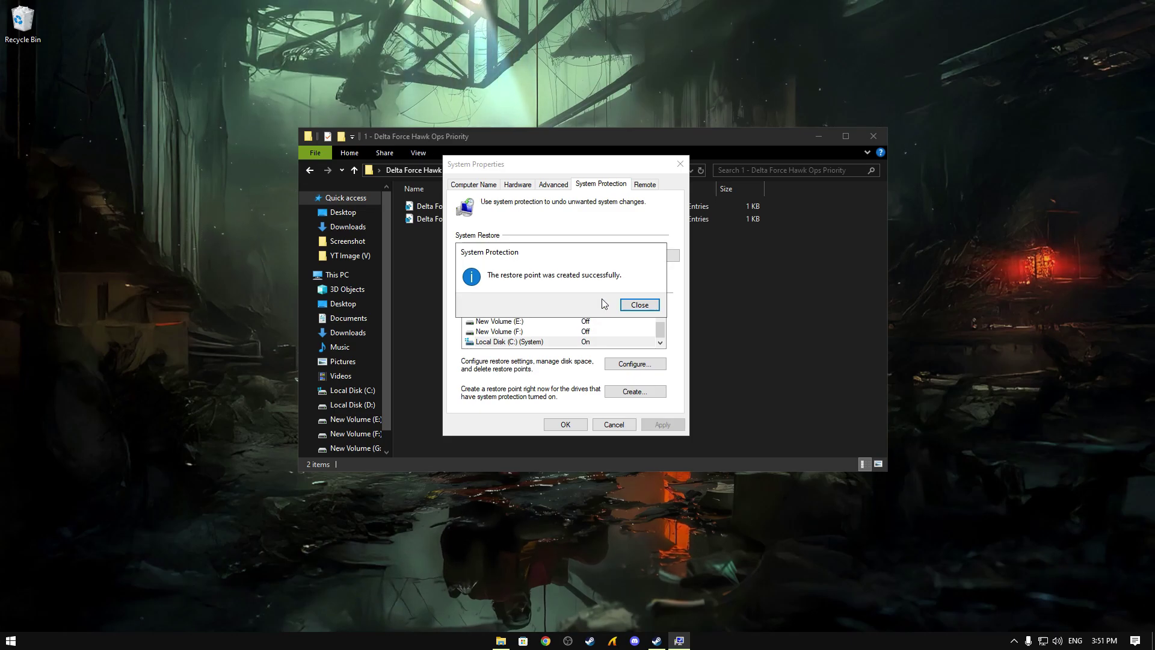
{"action": "left_click", "coordinate": [639, 305]}
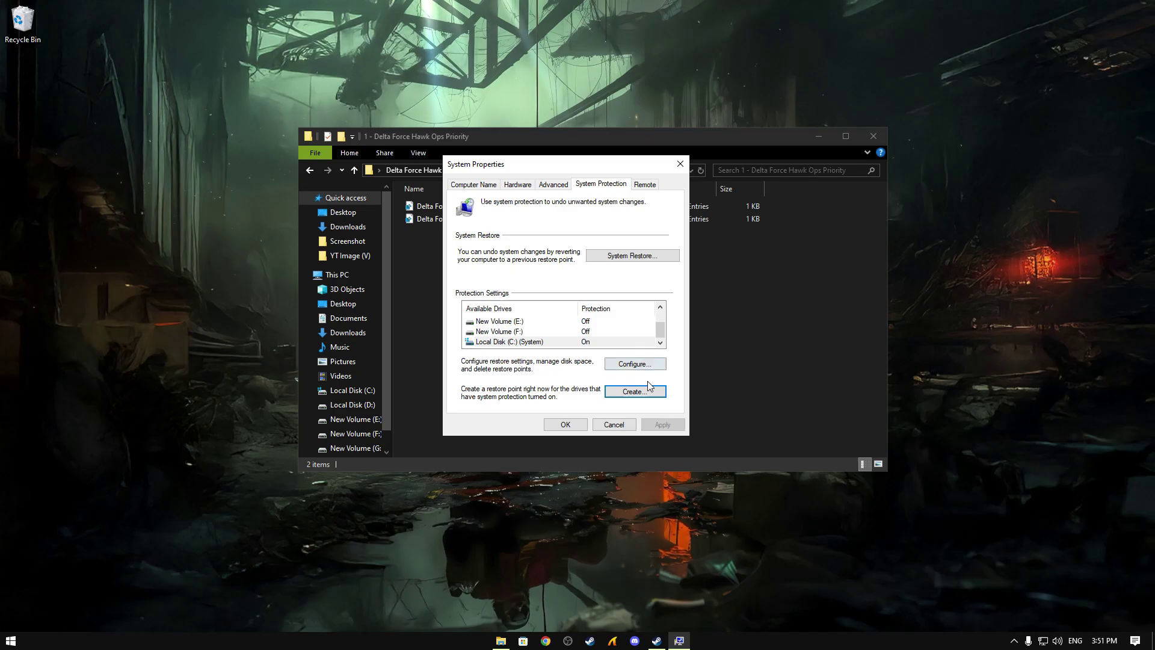
{"action": "left_click", "coordinate": [575, 424]}
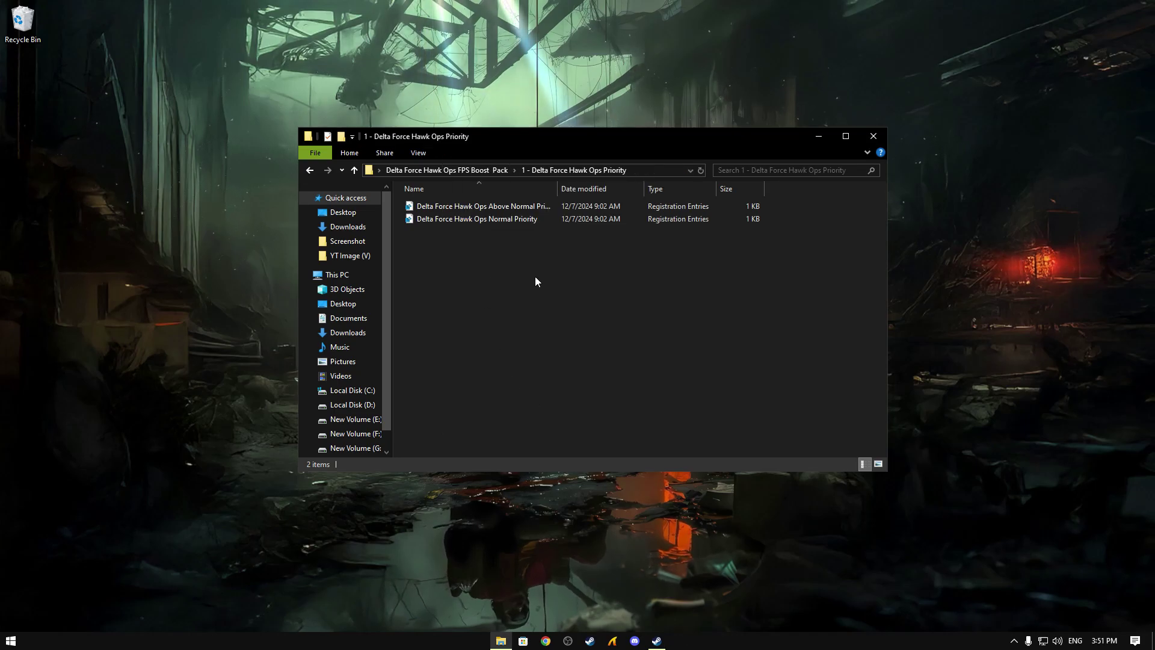
- Merge the Delta Force Hawk Ops Above Normal Priority file into the registry and accept the prompts
{"action": "left_click", "coordinate": [482, 208]}
{"action": "right_click", "coordinate": [483, 208]}
{"action": "left_click", "coordinate": [533, 221]}
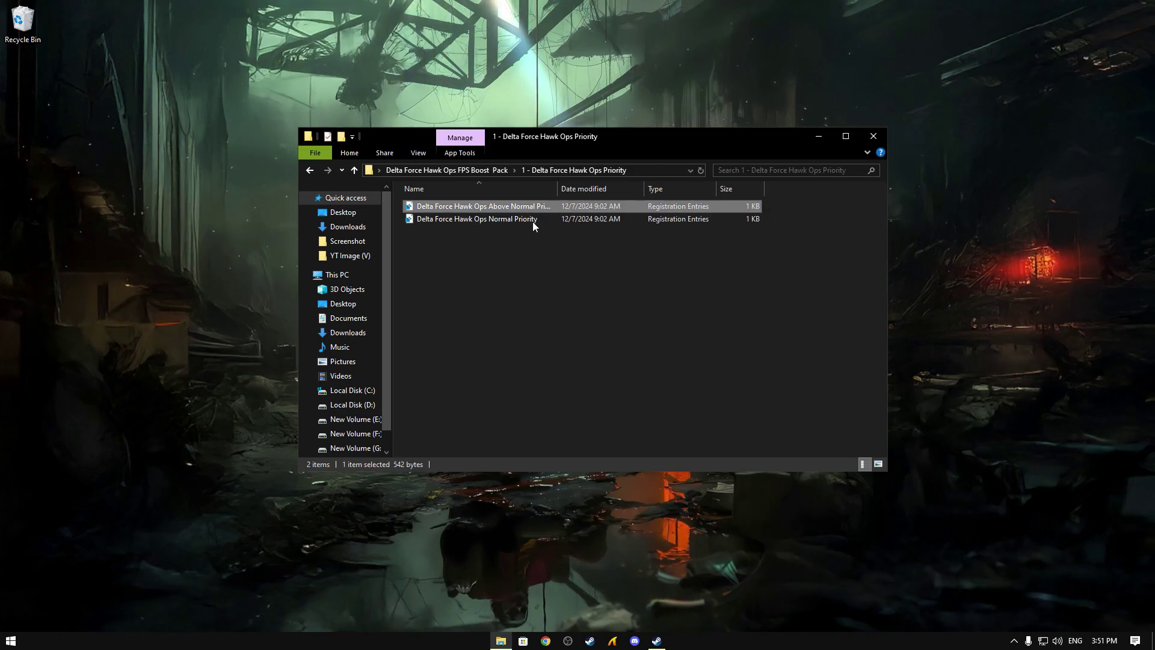
{"action": "left_click", "coordinate": [527, 395]}
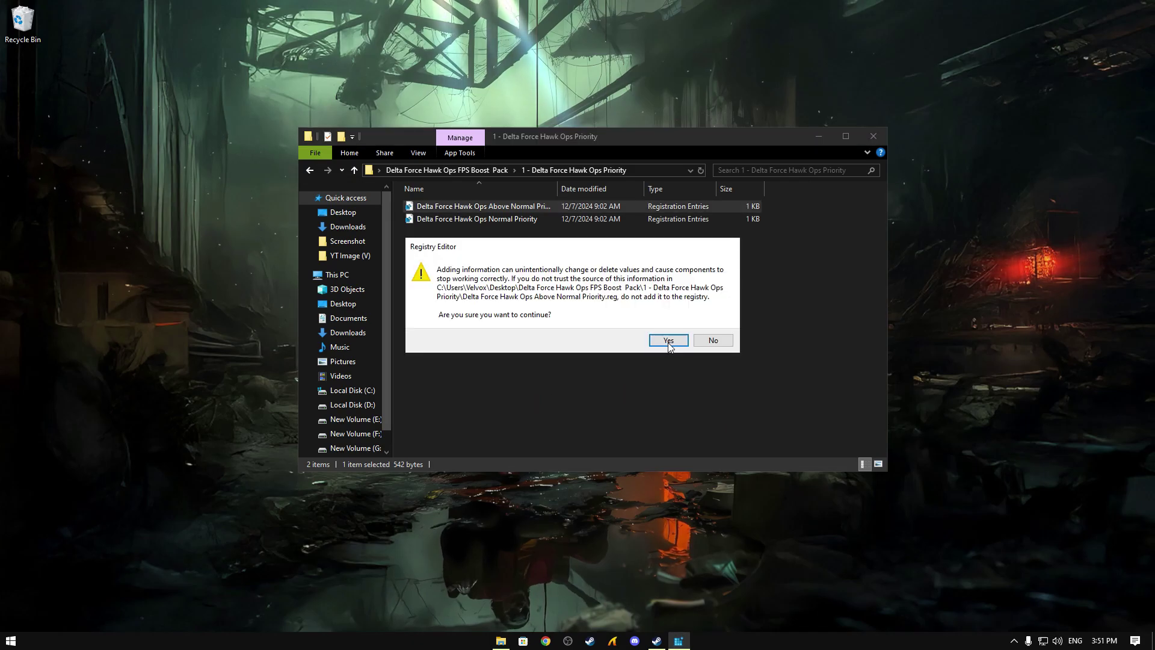
{"action": "left_click", "coordinate": [668, 340]}
{"action": "left_click", "coordinate": [716, 327]}
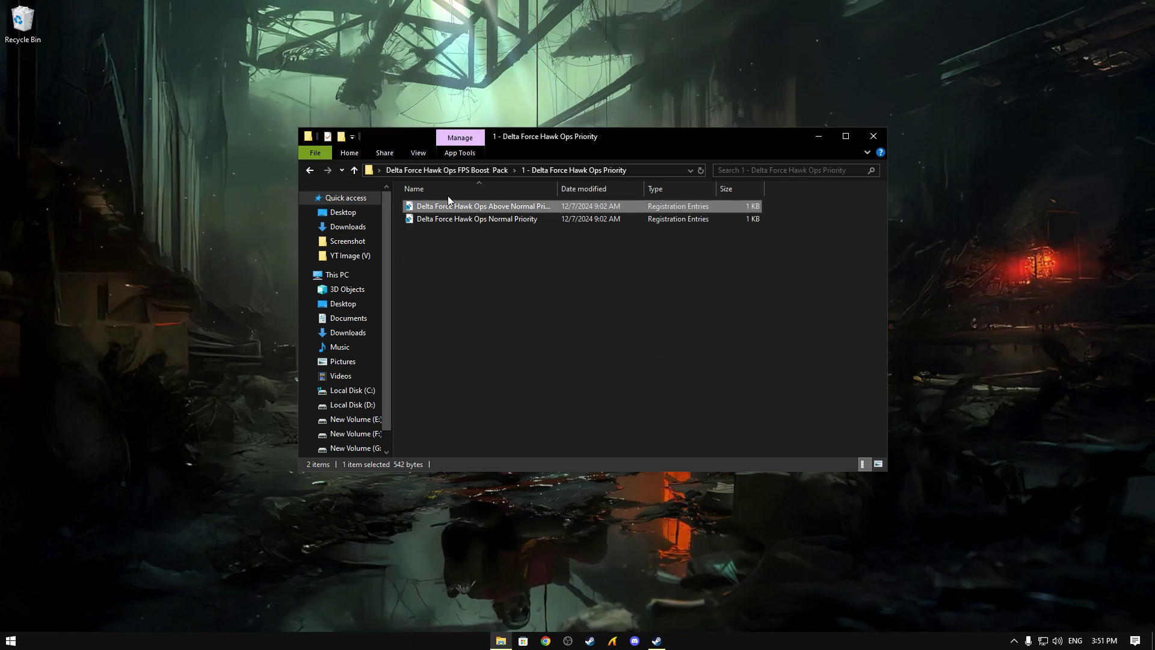
- Return to the Delta Force Hawk Ops FPS Boost Pack folder and open the 2 - CPU Optimization folder
{"action": "left_click", "coordinate": [422, 171]}
{"action": "left_click", "coordinate": [446, 222]}
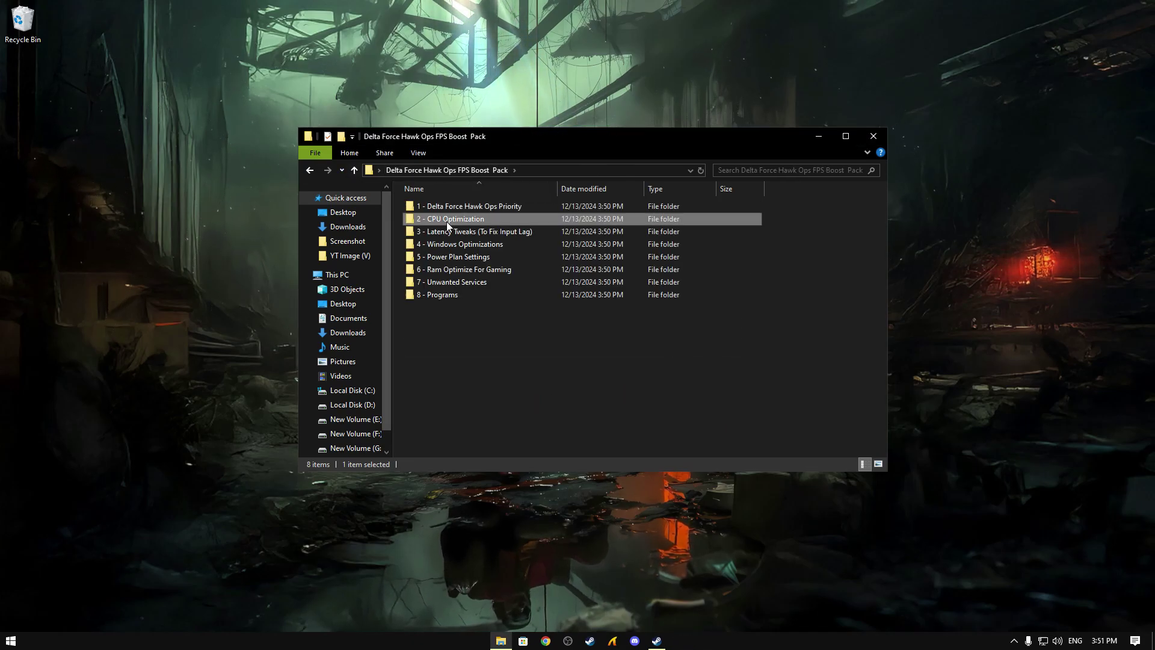
{"action": "right_click", "coordinate": [447, 221]}
{"action": "left_click", "coordinate": [486, 230]}
- Merge the CPU Optimization file into the registry and accept the prompts
{"action": "left_click", "coordinate": [445, 209]}
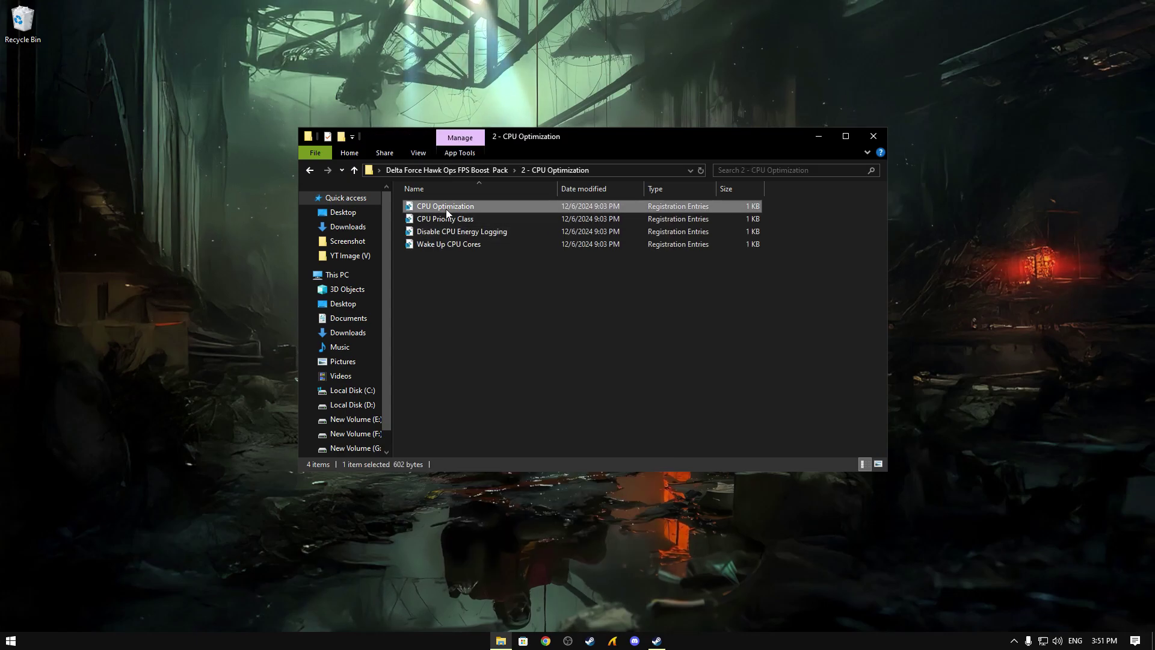
{"action": "right_click", "coordinate": [446, 208]}
{"action": "left_click", "coordinate": [485, 221]}
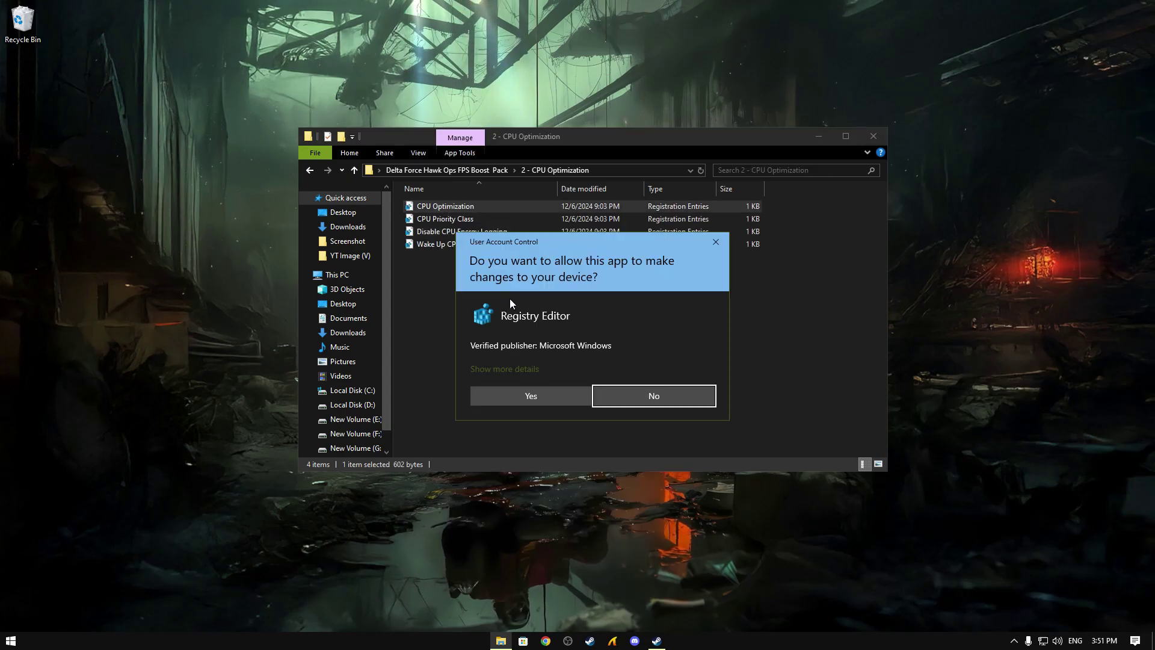
{"action": "left_click", "coordinate": [536, 395]}
{"action": "left_click", "coordinate": [665, 342]}
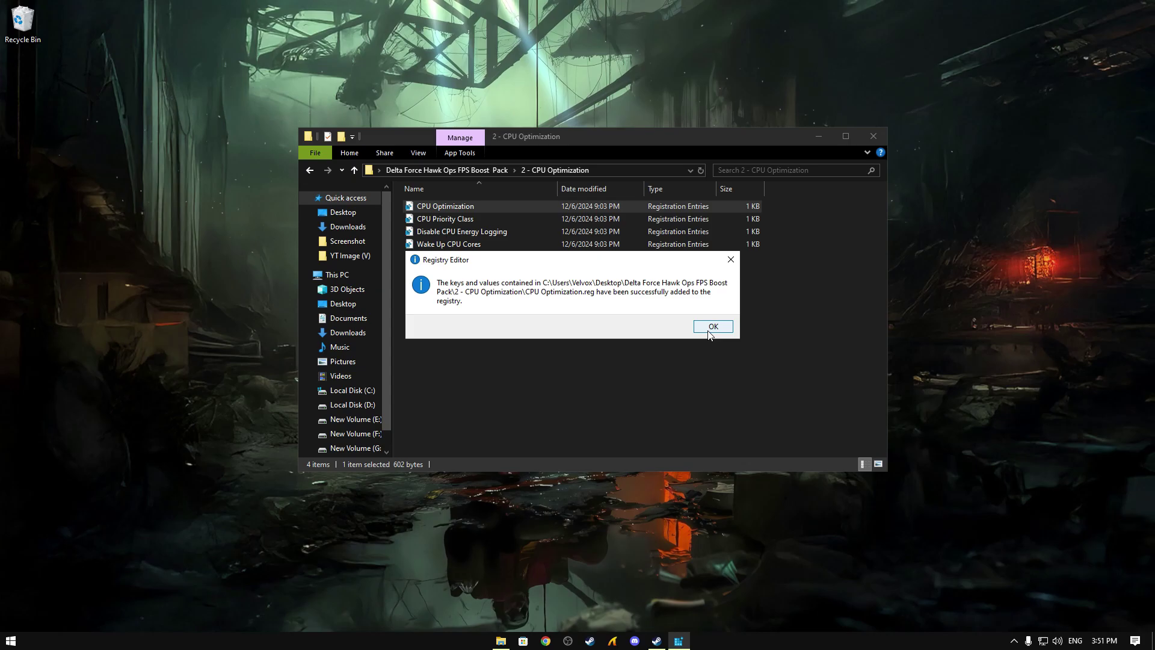
{"action": "left_click", "coordinate": [715, 330]}
- Merge the CPU Priority Class file into the registry and accept the prompts
{"action": "right_click", "coordinate": [435, 217]}
{"action": "left_click", "coordinate": [458, 226]}
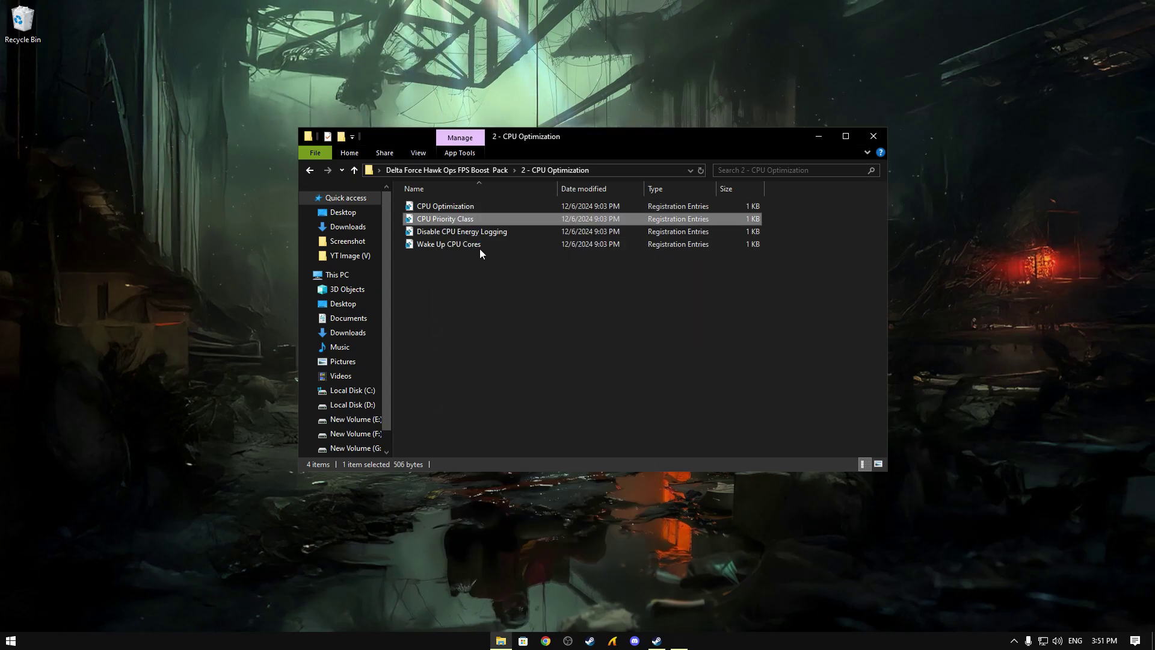
{"action": "left_click", "coordinate": [533, 396]}
{"action": "left_click", "coordinate": [667, 341]}
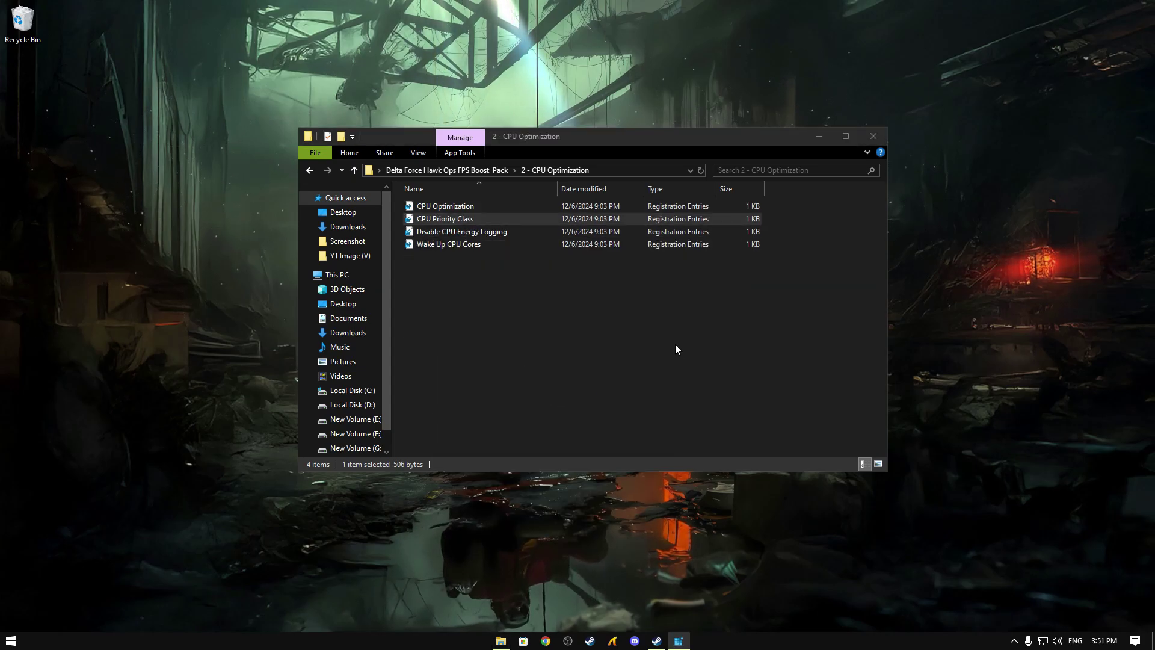
{"action": "left_click", "coordinate": [714, 331]}
- Merge the Disable CPU Energy Logging file into the registry and accept the prompts
{"action": "right_click", "coordinate": [450, 235]}
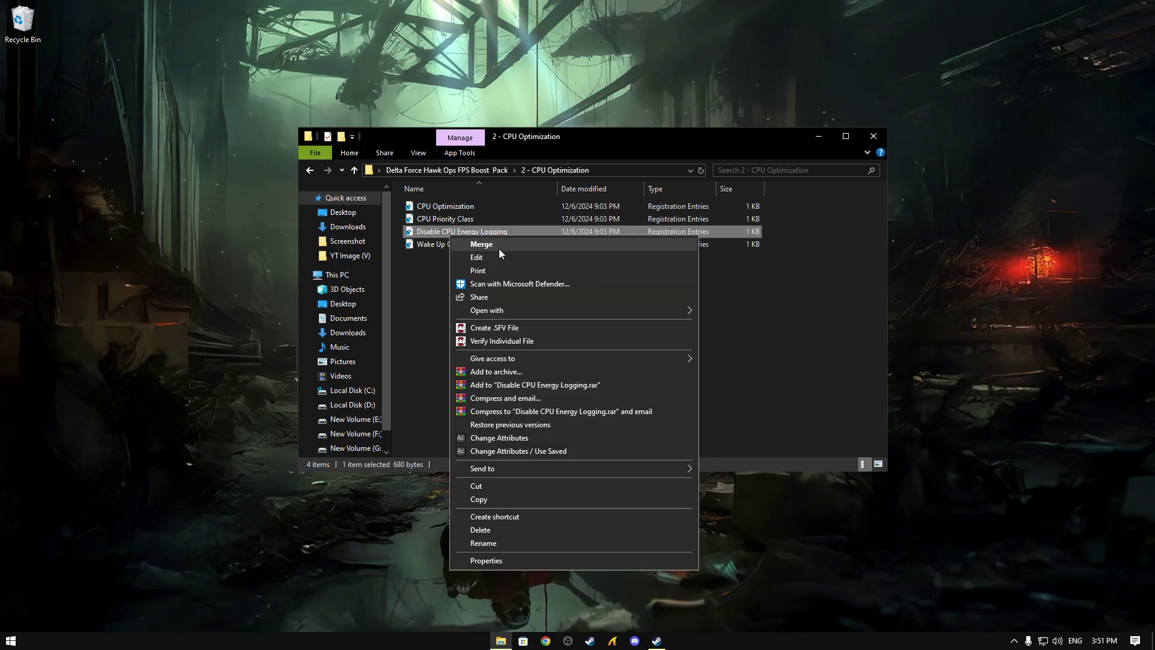
{"action": "left_click", "coordinate": [499, 245]}
{"action": "left_click", "coordinate": [547, 395]}
{"action": "left_click", "coordinate": [668, 342]}
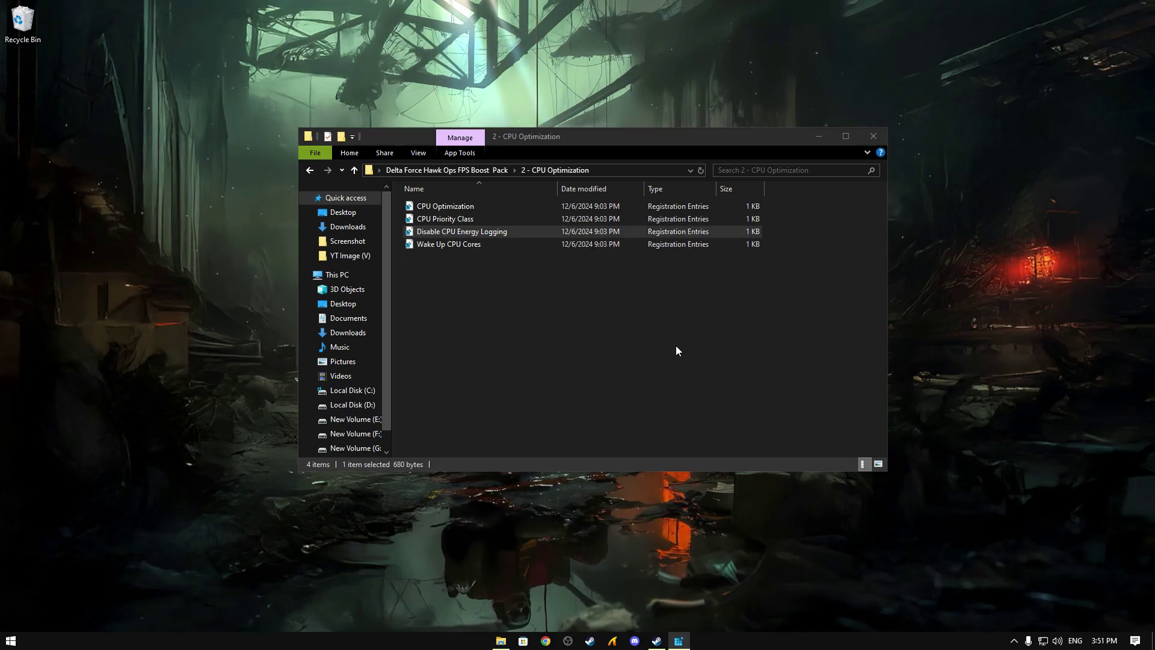
{"action": "left_click", "coordinate": [714, 330]}
- Merge the Wake Up CPU Cores file into the registry and accept the prompts
{"action": "right_click", "coordinate": [453, 244]}
{"action": "left_click", "coordinate": [484, 255]}
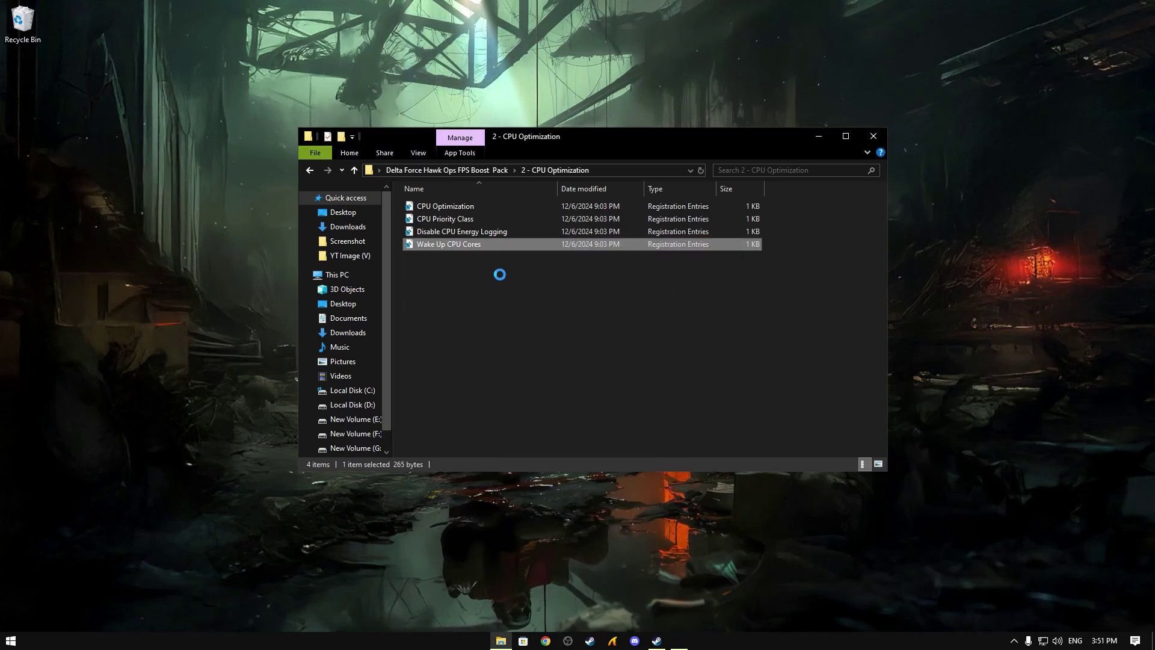
{"action": "left_click", "coordinate": [565, 394]}
{"action": "left_click", "coordinate": [668, 340]}
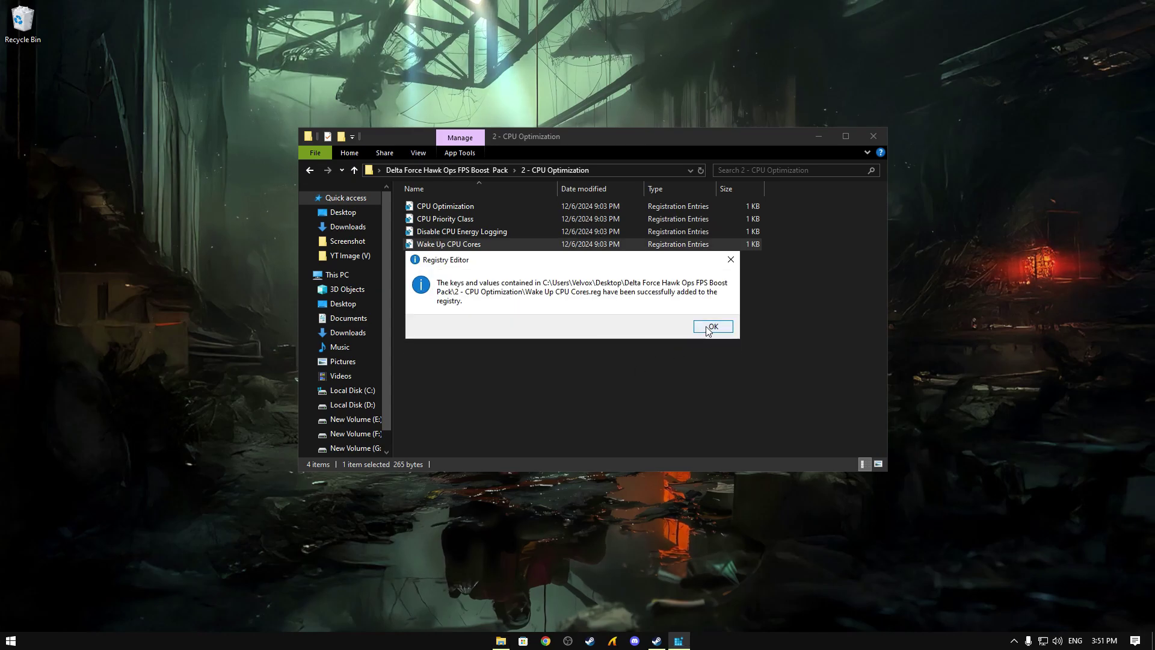
{"action": "left_click", "coordinate": [714, 330]}
- Return to the pack's main folder and open the 3 - Latency Tweaks (To Fix Input Lag) folder
{"action": "left_click", "coordinate": [420, 172]}
{"action": "right_click", "coordinate": [425, 231]}
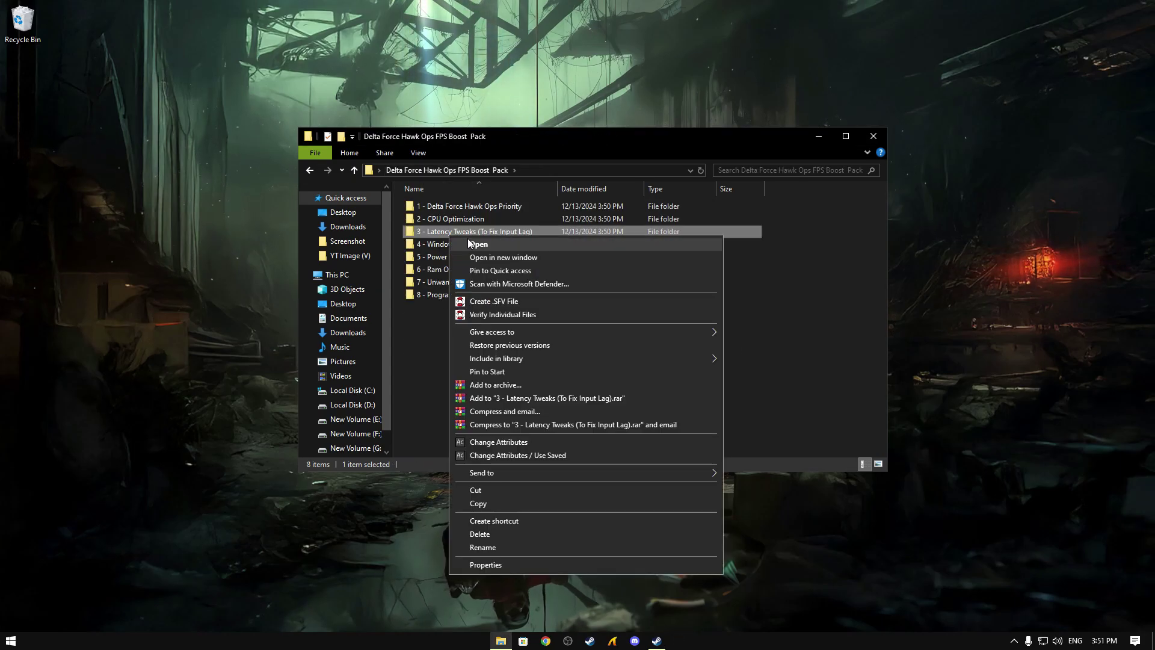
{"action": "left_click", "coordinate": [484, 239]}
- Run the Disable IoLatencyCap batch file as administrator, allowing it past the SmartScreen and User Account Control prompts
{"action": "left_click", "coordinate": [427, 206]}
{"action": "right_click", "coordinate": [427, 207]}
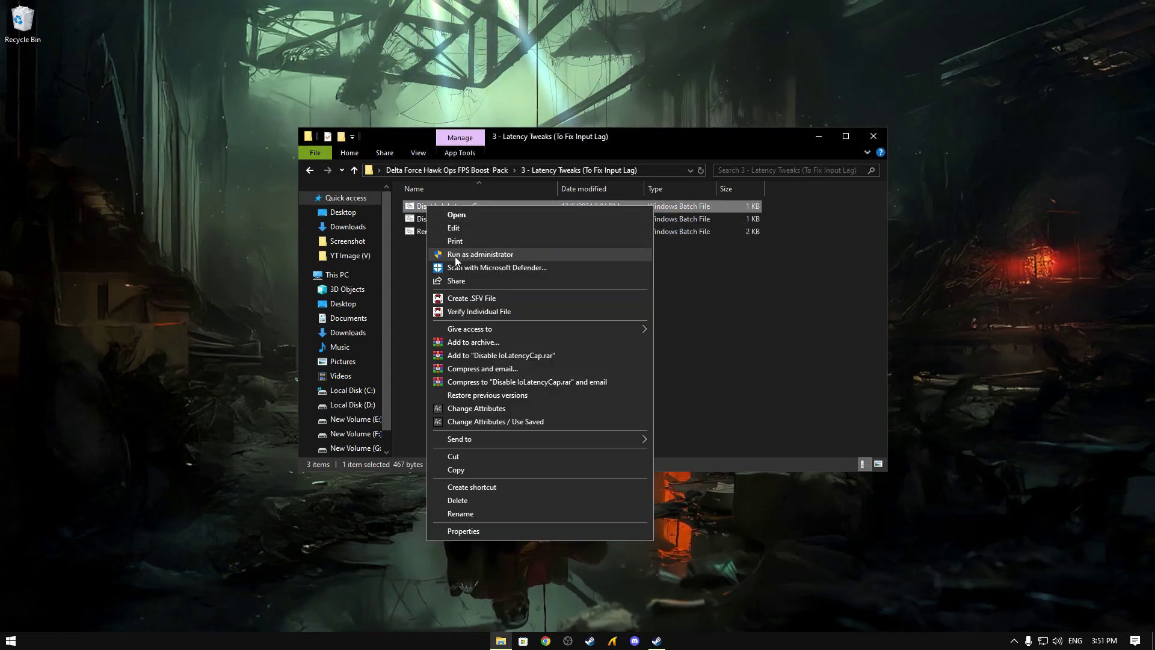
{"action": "left_click", "coordinate": [456, 257]}
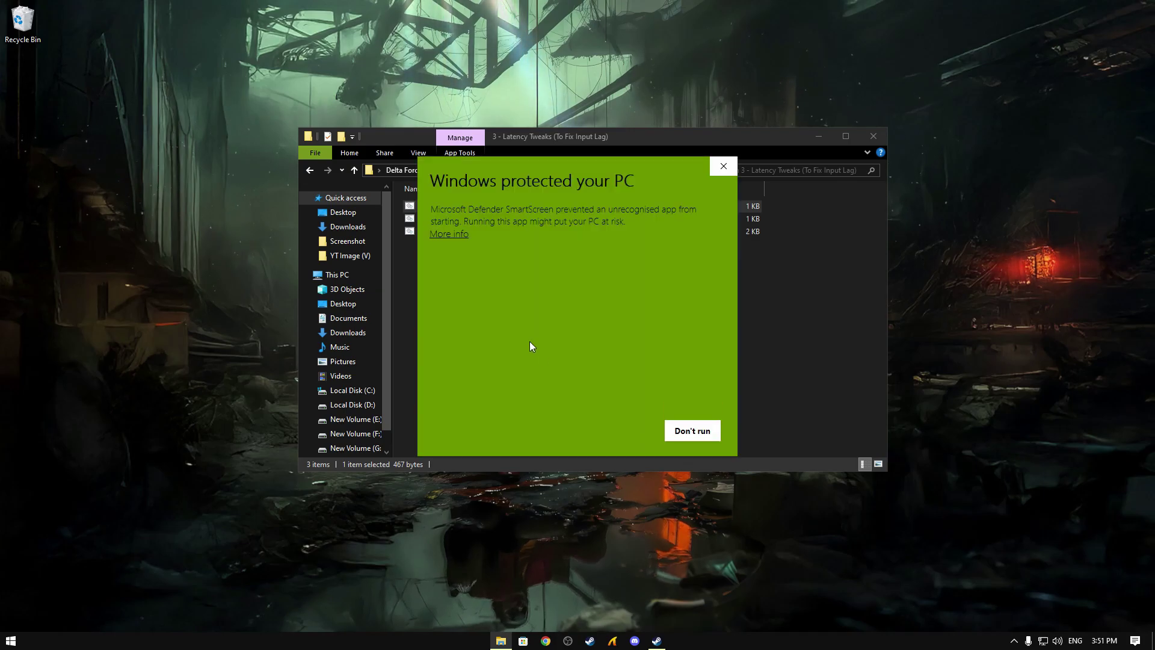
{"action": "left_click", "coordinate": [444, 239]}
{"action": "left_click", "coordinate": [620, 431]}
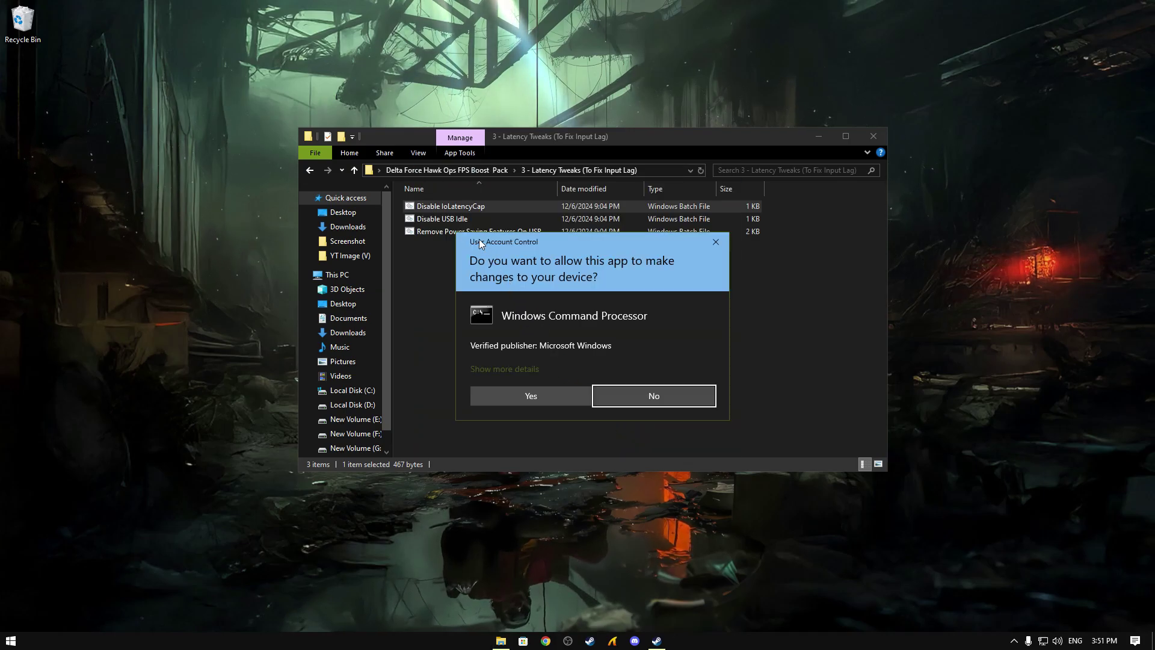
{"action": "left_click", "coordinate": [531, 396]}
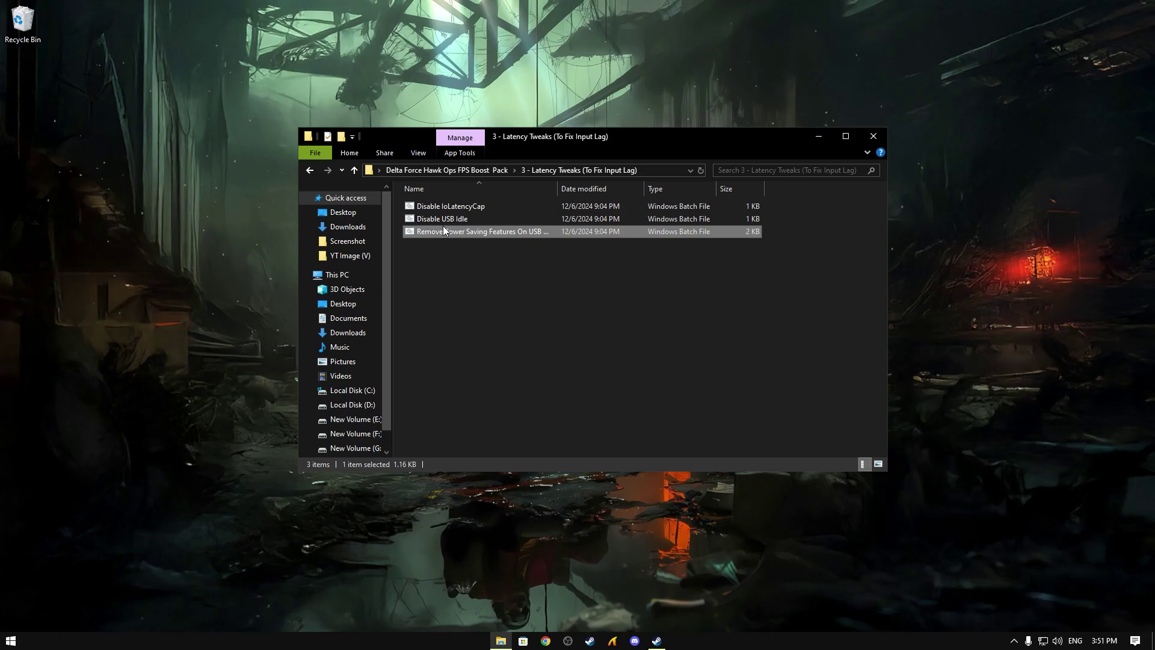
- Run the Disable USB Idle batch file as administrator, allowing it past the SmartScreen and User Account Control prompts
{"action": "left_click", "coordinate": [443, 221]}
{"action": "right_click", "coordinate": [443, 221]}
{"action": "left_click", "coordinate": [477, 269]}
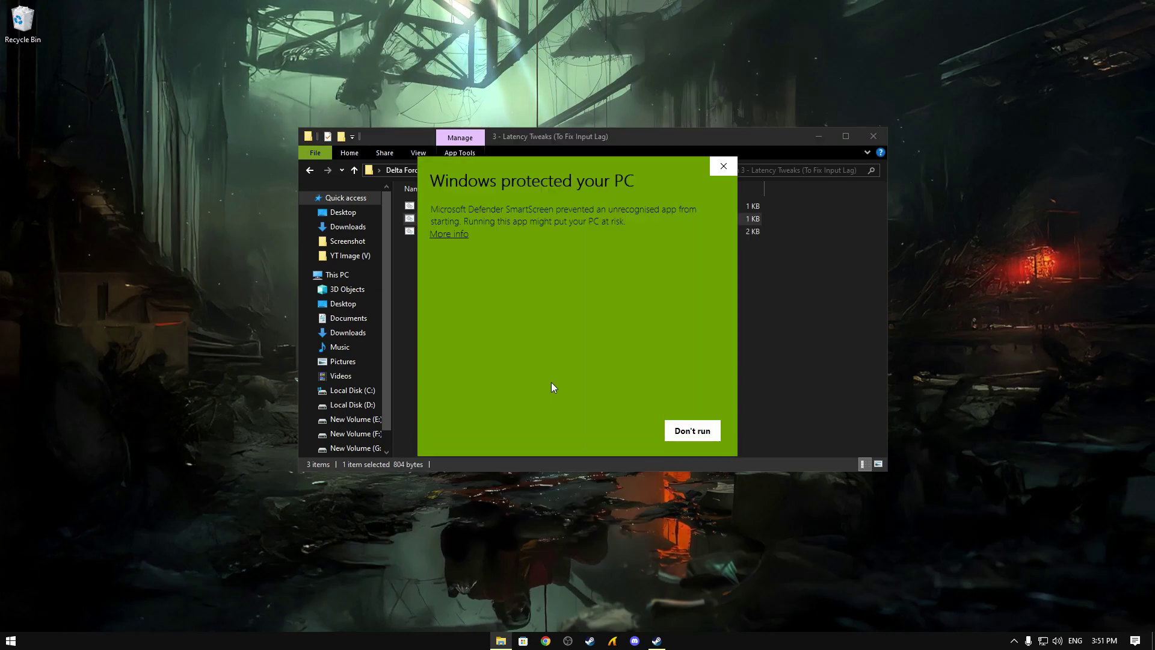
{"action": "left_click", "coordinate": [447, 235]}
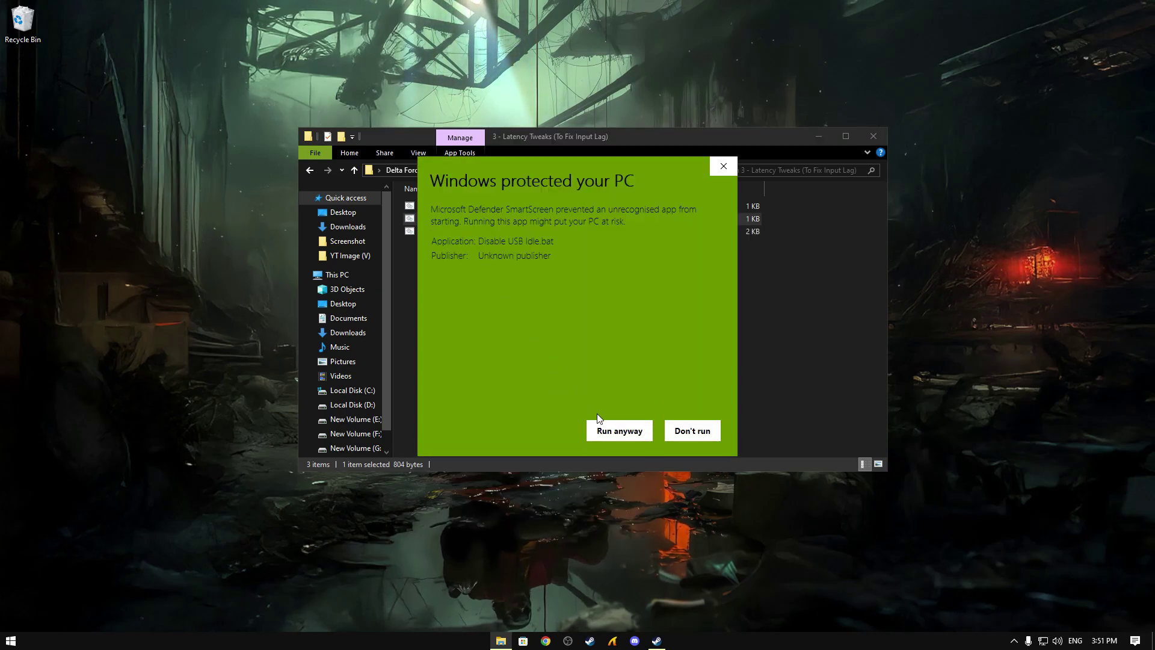
{"action": "left_click", "coordinate": [614, 431]}
{"action": "left_click", "coordinate": [531, 396]}
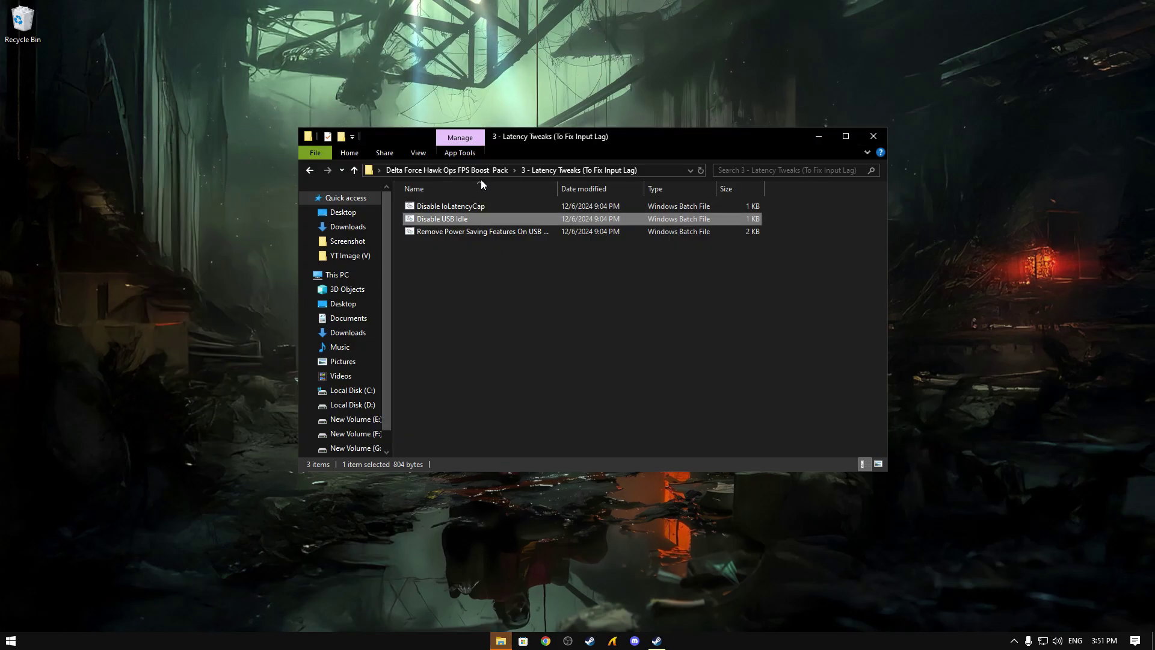
- Run the Remove Power Saving Features On USB Devices batch file as administrator, allowing it past the security prompts
{"action": "left_click", "coordinate": [459, 234]}
{"action": "right_click", "coordinate": [457, 234]}
{"action": "left_click", "coordinate": [500, 283]}
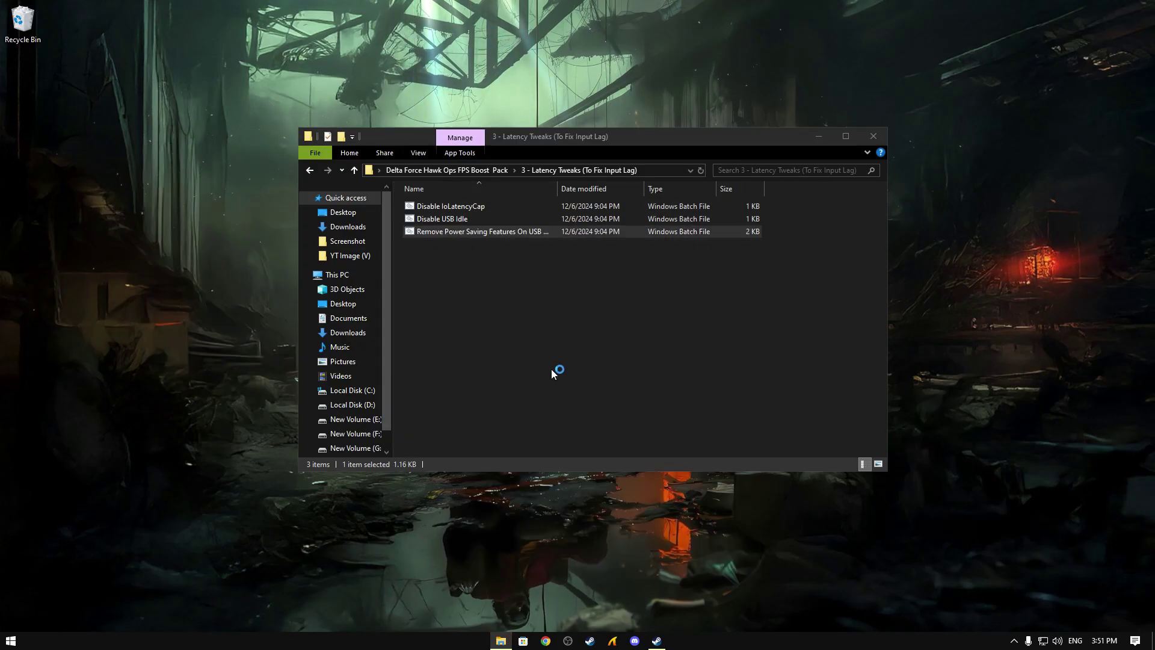
{"action": "left_click", "coordinate": [449, 235]}
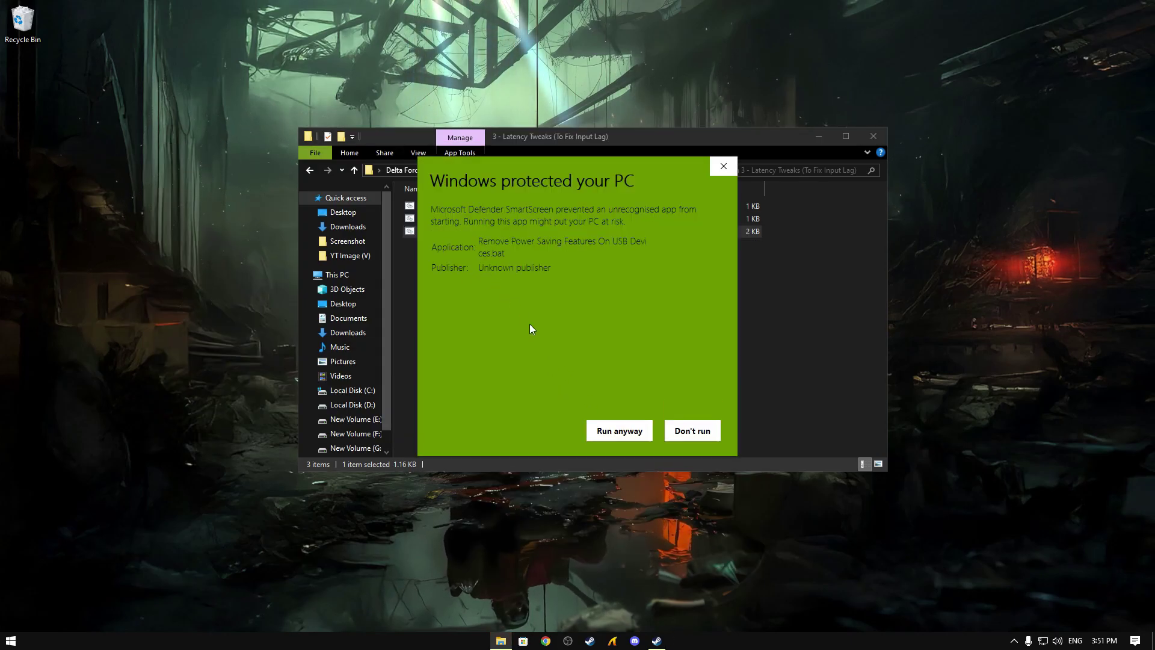
{"action": "left_click", "coordinate": [615, 431]}
{"action": "left_click", "coordinate": [539, 395]}
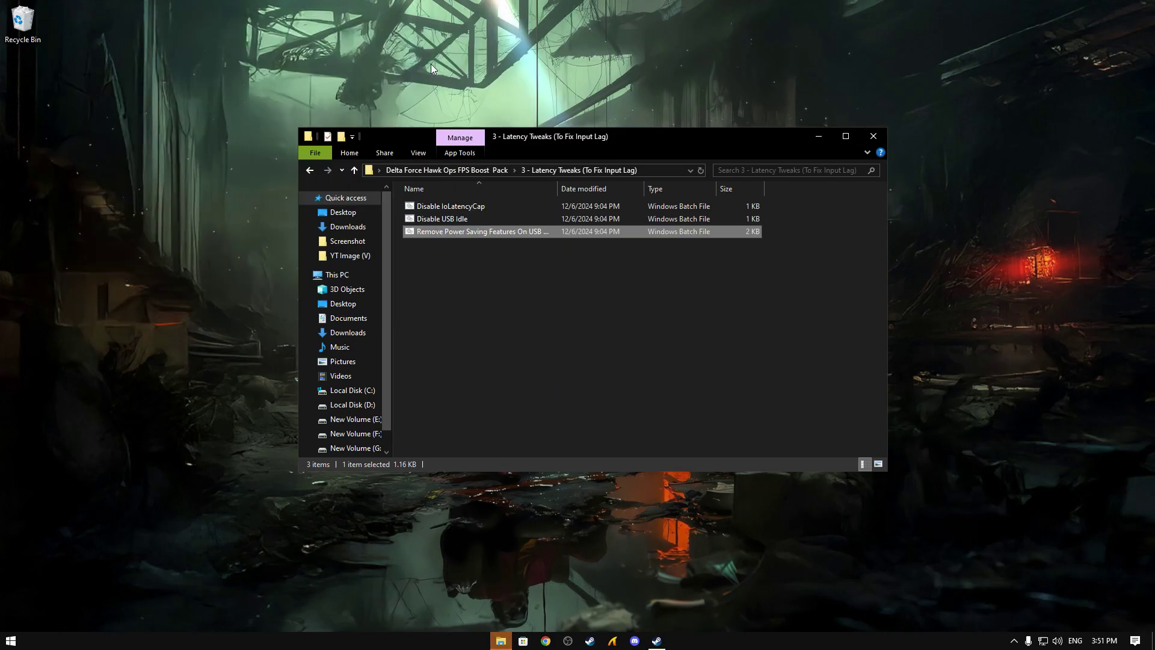
- Return to the pack's main folder and open the 4 - Windows Optimizations folder
{"action": "left_click", "coordinate": [430, 169]}
{"action": "right_click", "coordinate": [454, 240]}
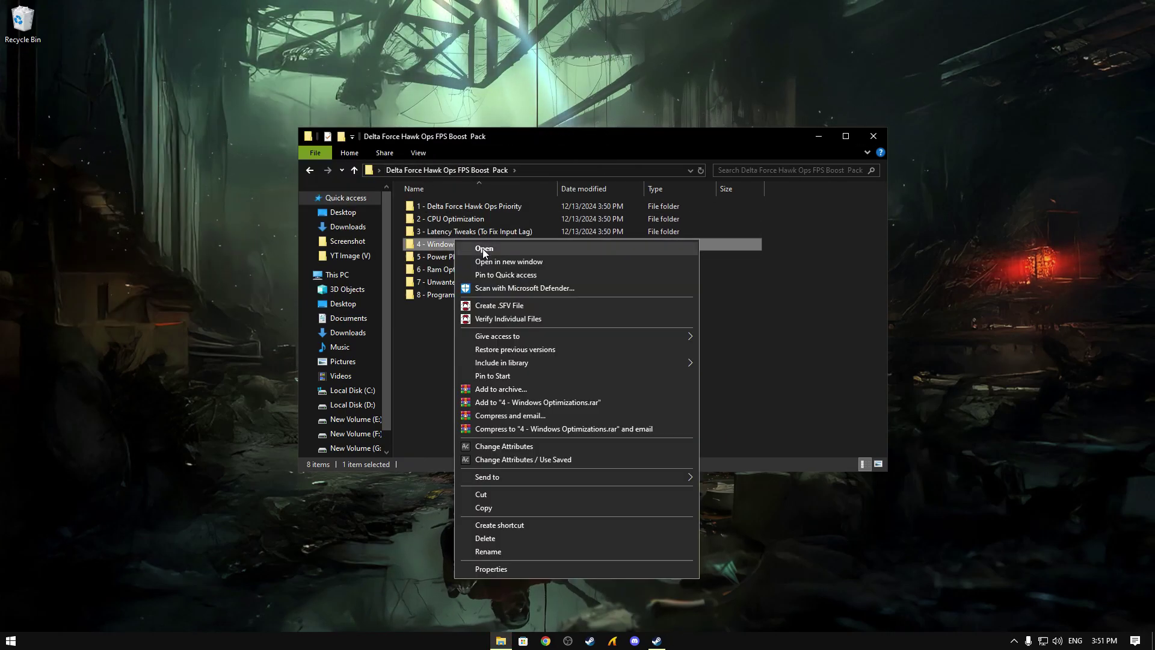
{"action": "left_click", "coordinate": [475, 245]}
- Merge the Decrease Delay file into the registry and accept the prompts
{"action": "right_click", "coordinate": [446, 208]}
{"action": "left_click", "coordinate": [479, 218]}
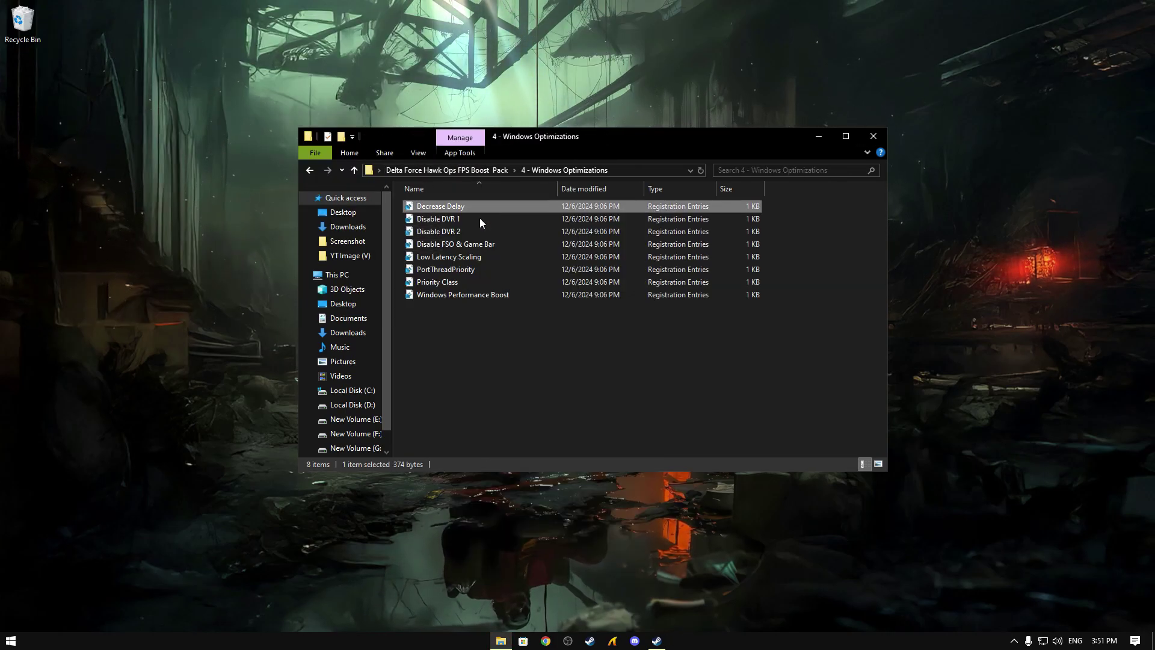
{"action": "left_click", "coordinate": [524, 394]}
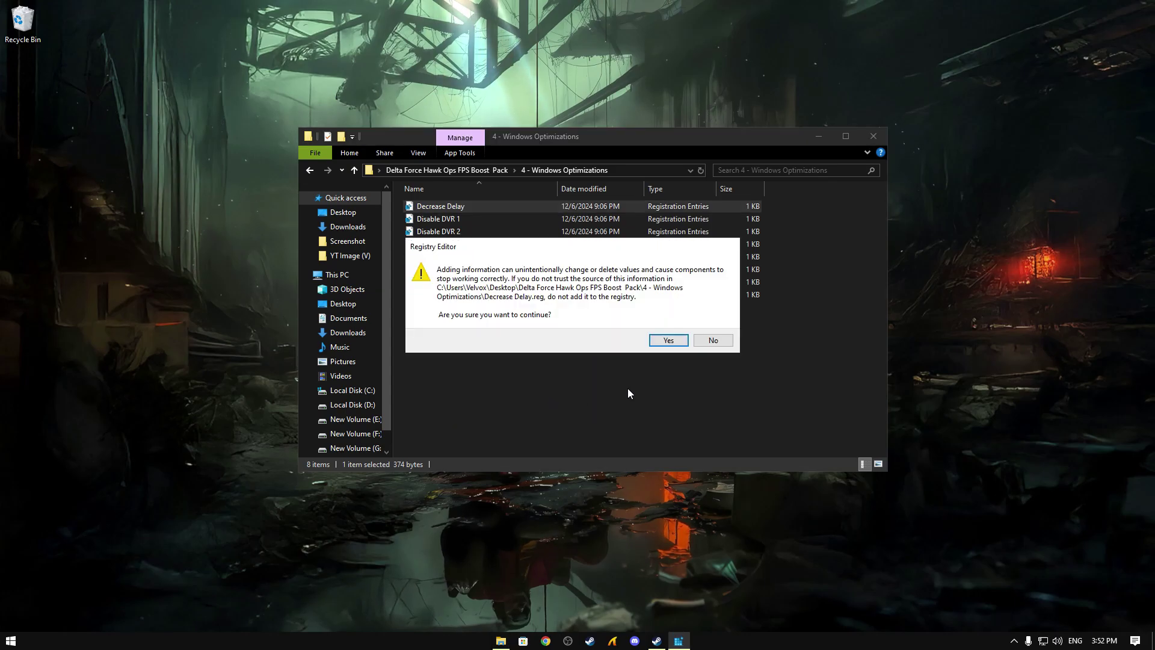
{"action": "left_click", "coordinate": [666, 337]}
{"action": "left_click", "coordinate": [713, 327]}
- Merge the Disable DVR 1 file into the registry and accept the prompts
{"action": "right_click", "coordinate": [442, 218]}
{"action": "left_click", "coordinate": [475, 227]}
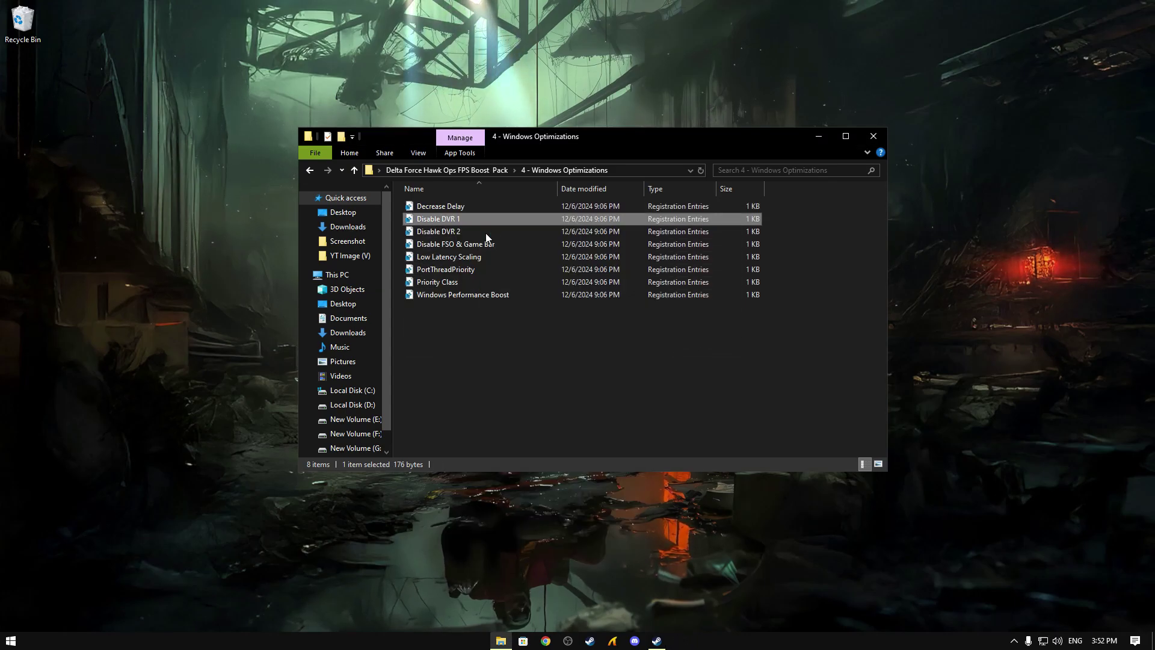
{"action": "left_click", "coordinate": [529, 396]}
{"action": "left_click", "coordinate": [668, 337]}
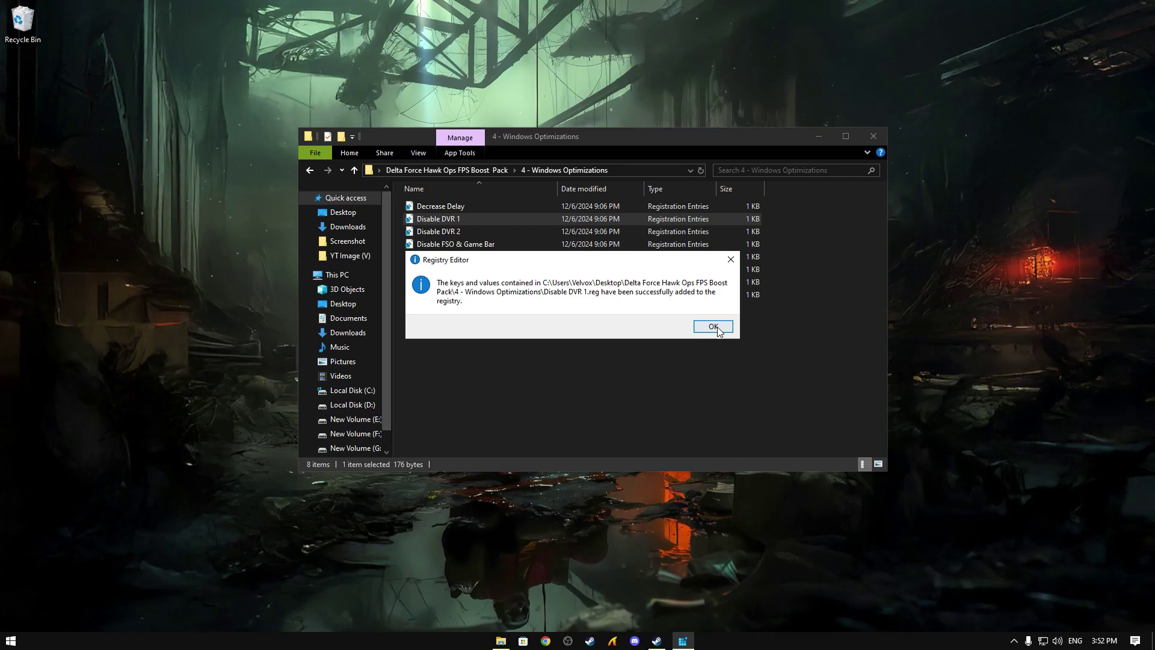
{"action": "left_click", "coordinate": [710, 326]}
- Merge the Disable DVR 2 file into the registry and accept the prompts
{"action": "right_click", "coordinate": [456, 232]}
{"action": "left_click", "coordinate": [481, 241]}
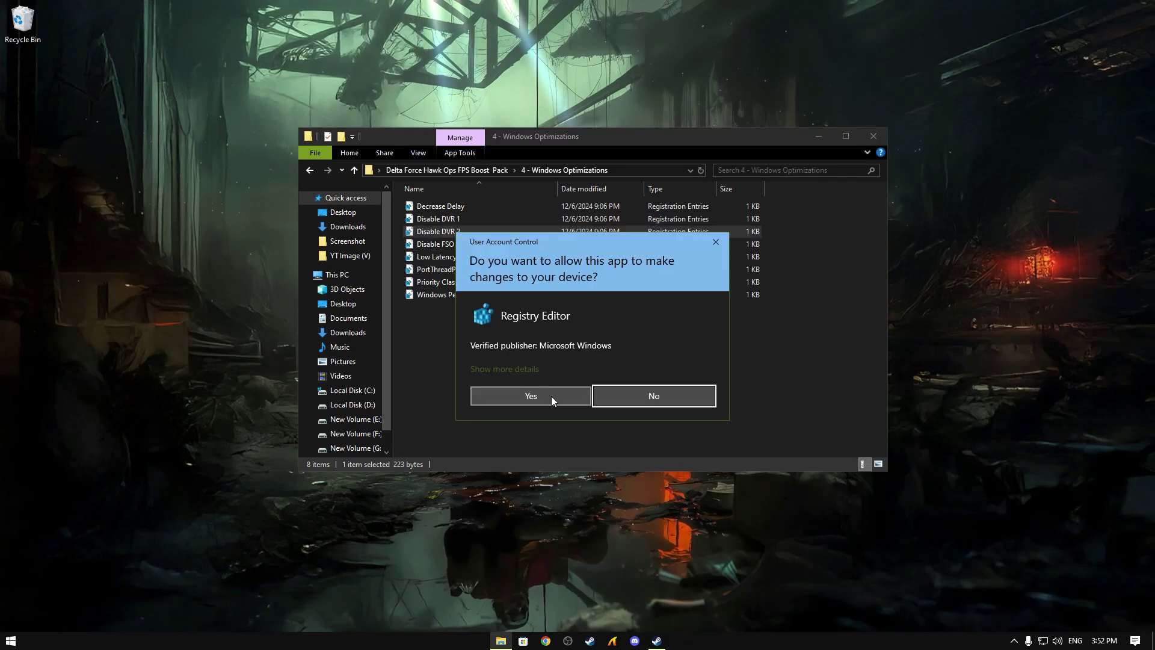
{"action": "left_click", "coordinate": [529, 396]}
{"action": "left_click", "coordinate": [668, 340]}
{"action": "left_click", "coordinate": [712, 327]}
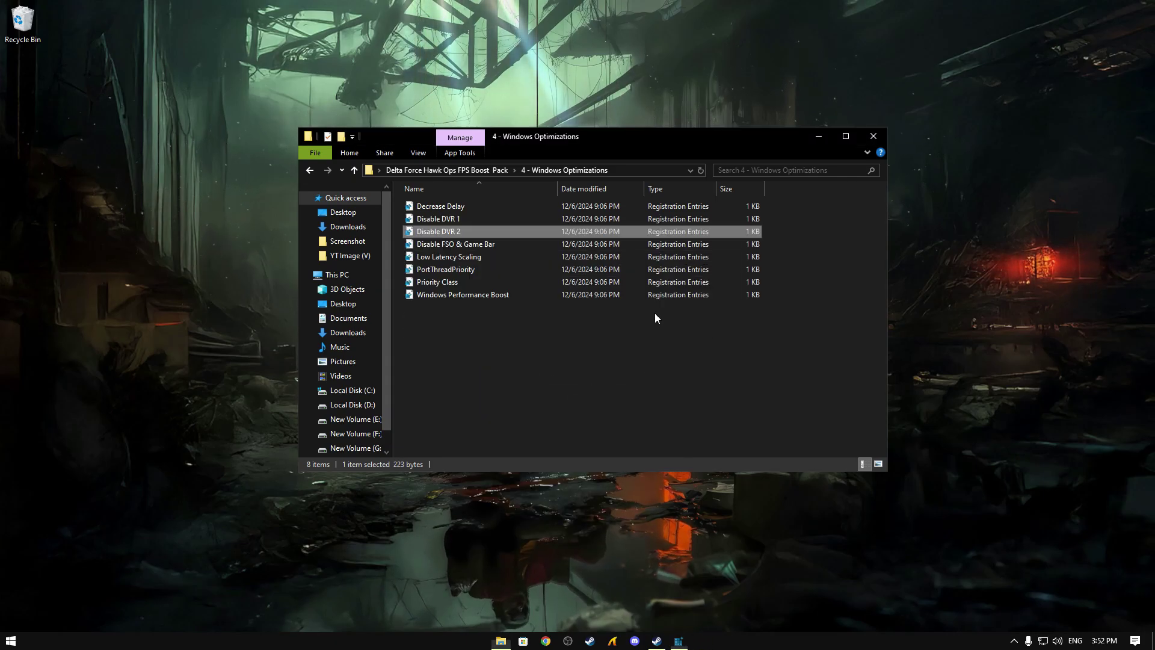
- Merge the Disable FSO & Game Bar file into the registry and accept the prompts
{"action": "right_click", "coordinate": [454, 244]}
{"action": "left_click", "coordinate": [486, 253]}
{"action": "left_click", "coordinate": [529, 395]}
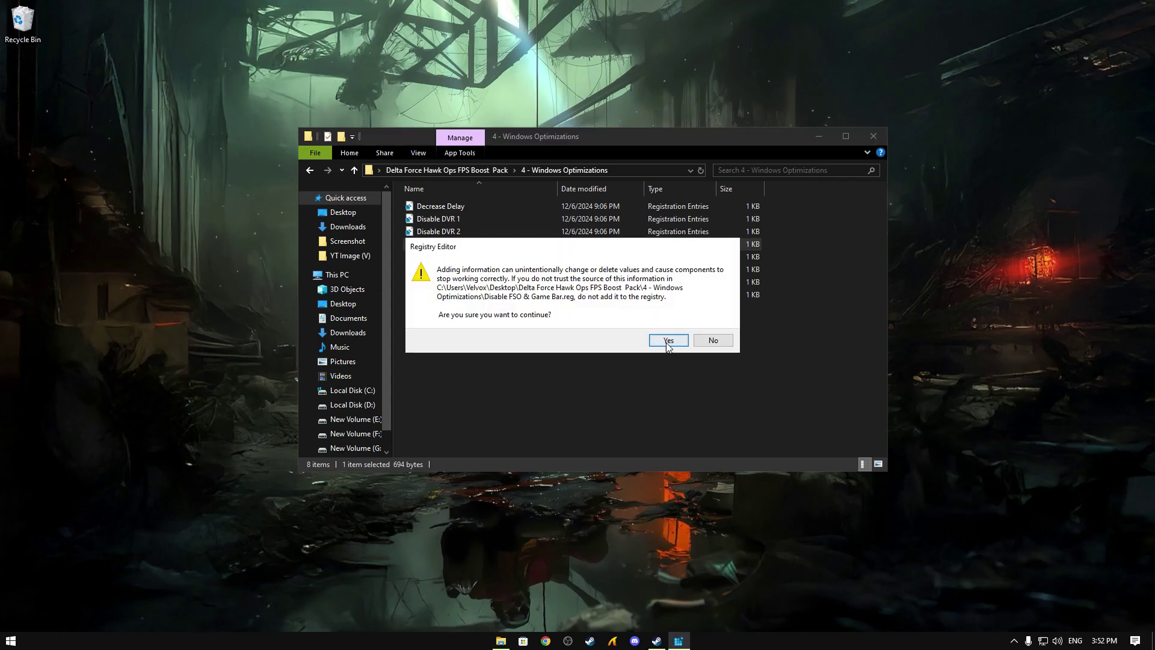
{"action": "left_click", "coordinate": [668, 337]}
{"action": "left_click", "coordinate": [713, 327]}
- Merge the Low Latency Scaling file into the registry and accept the prompts
{"action": "right_click", "coordinate": [449, 261]}
{"action": "left_click", "coordinate": [480, 271]}
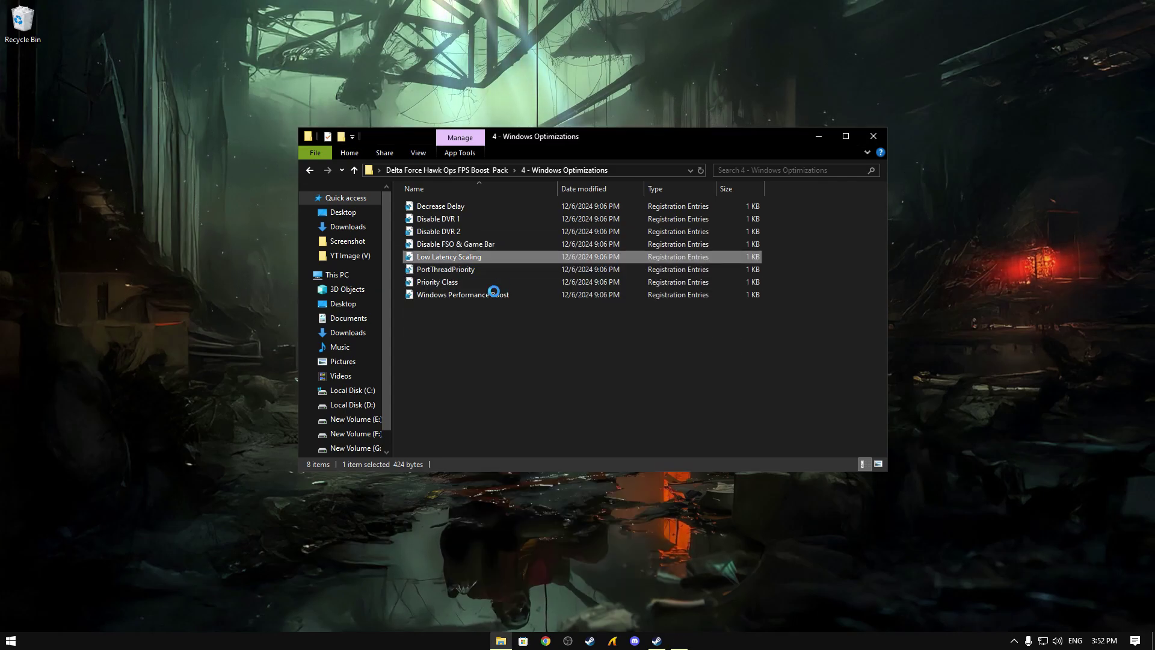
{"action": "left_click", "coordinate": [529, 396]}
{"action": "left_click", "coordinate": [668, 337]}
{"action": "left_click", "coordinate": [713, 327]}
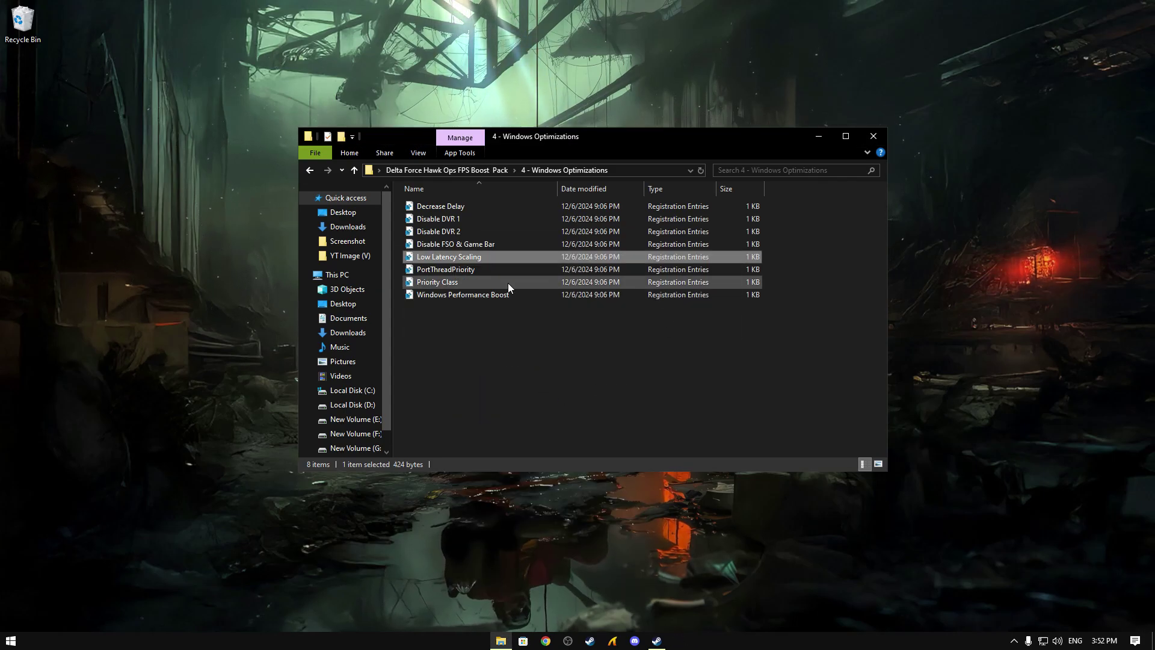
- Merge the PortThreadPriority file into the registry and accept the prompts
{"action": "right_click", "coordinate": [461, 271]}
{"action": "left_click", "coordinate": [483, 280]}
{"action": "left_click", "coordinate": [530, 395]}
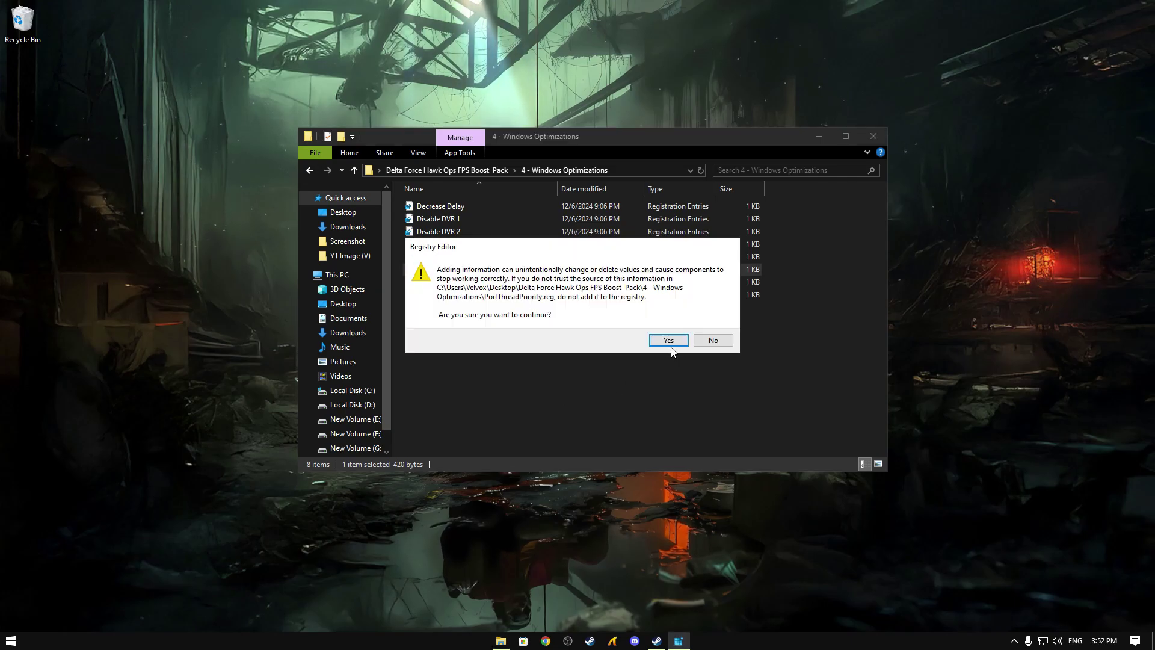
{"action": "left_click", "coordinate": [668, 338]}
{"action": "left_click", "coordinate": [713, 326]}
- Merge the Priority Class file into the registry and accept the prompts
{"action": "right_click", "coordinate": [450, 282]}
{"action": "left_click", "coordinate": [477, 293]}
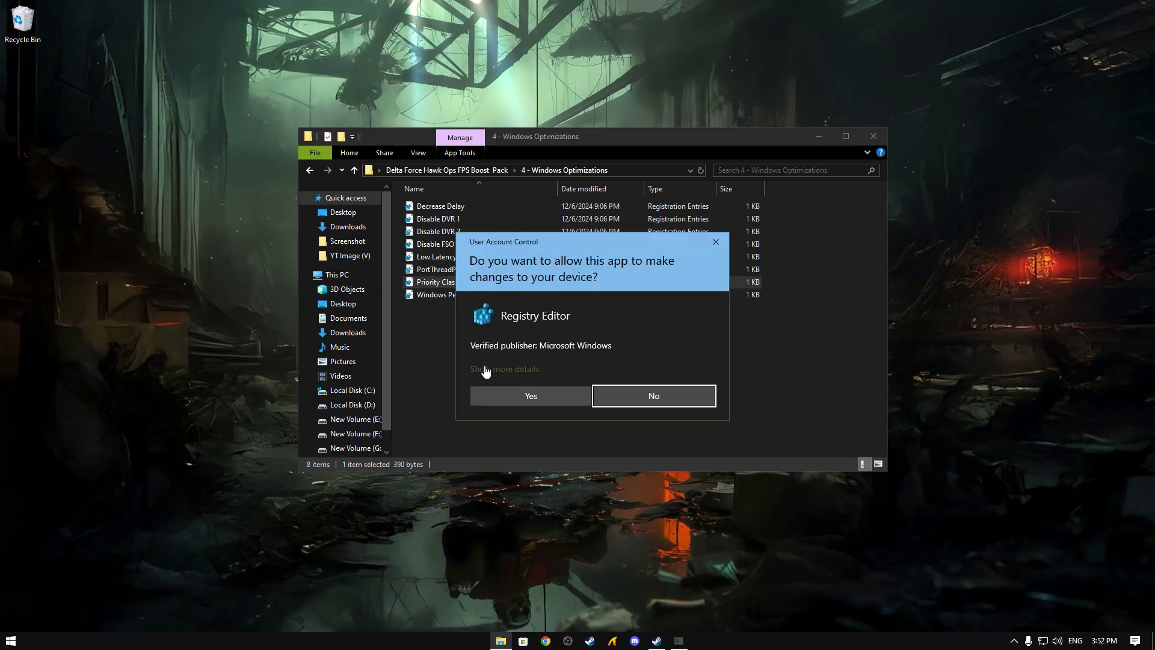
{"action": "left_click", "coordinate": [523, 396]}
{"action": "left_click", "coordinate": [740, 338]}
{"action": "left_click", "coordinate": [714, 398]}
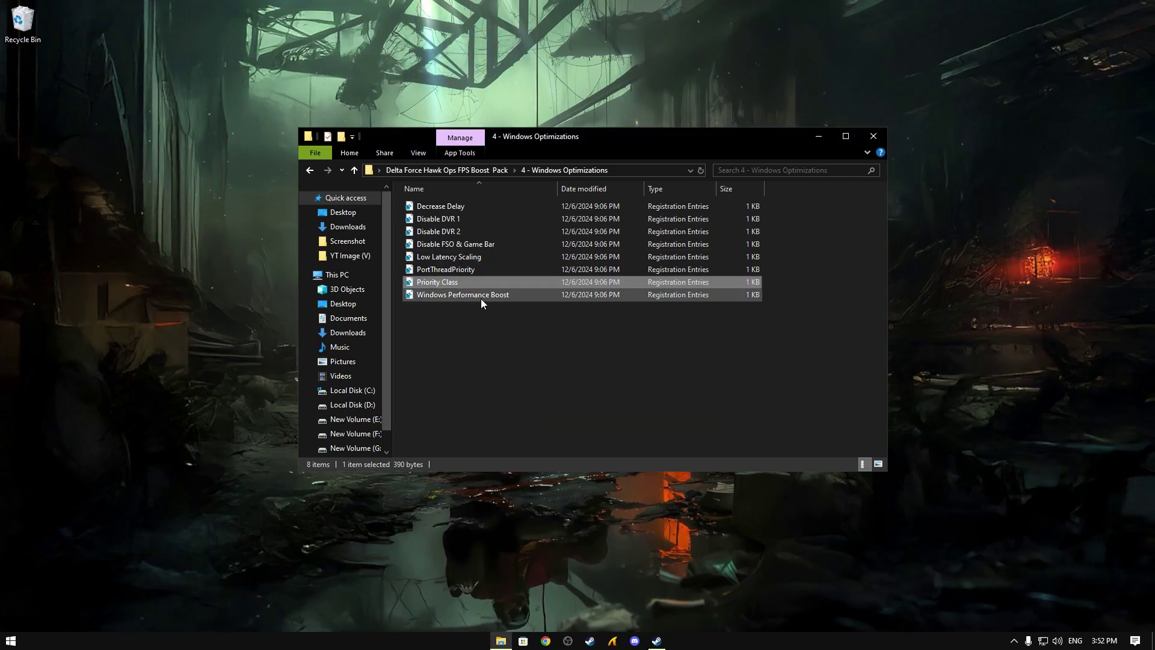
- Merge the Windows Performance Boost file into the registry and accept the prompts
{"action": "right_click", "coordinate": [475, 296]}
{"action": "left_click", "coordinate": [526, 305]}
{"action": "left_click", "coordinate": [529, 395]}
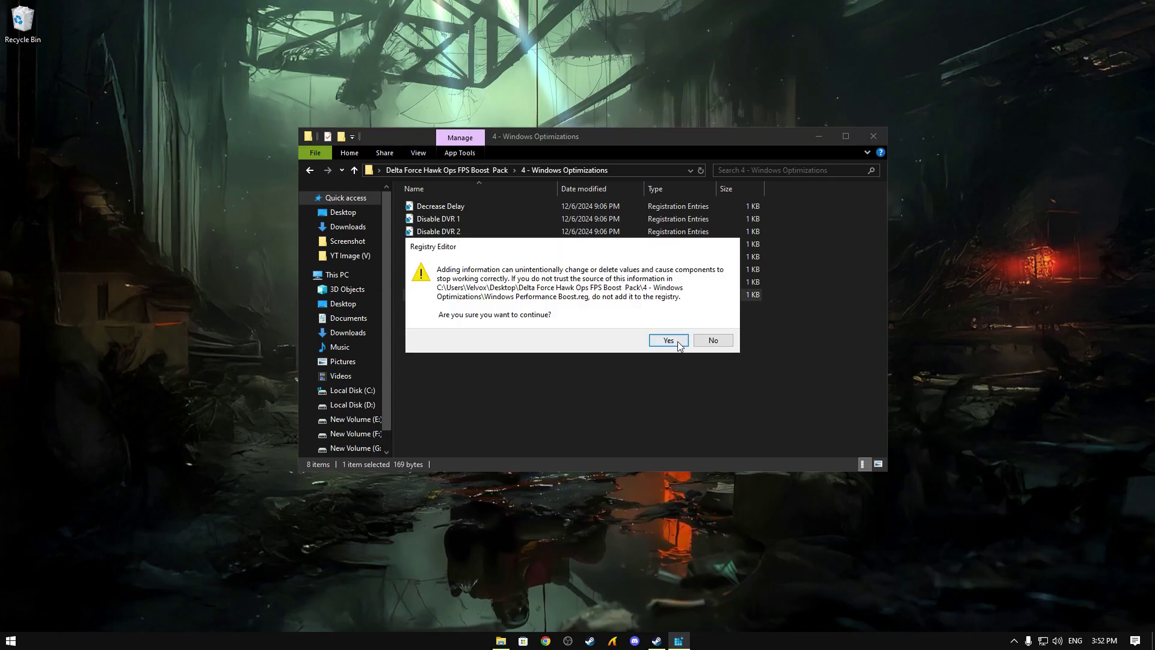
{"action": "left_click", "coordinate": [667, 338]}
{"action": "left_click", "coordinate": [713, 327]}
- Run the Venrx Ultimate Performance power plan import script from the 5 - Power Plan Settings folder, allow it and let it finish
{"action": "left_click", "coordinate": [430, 170]}
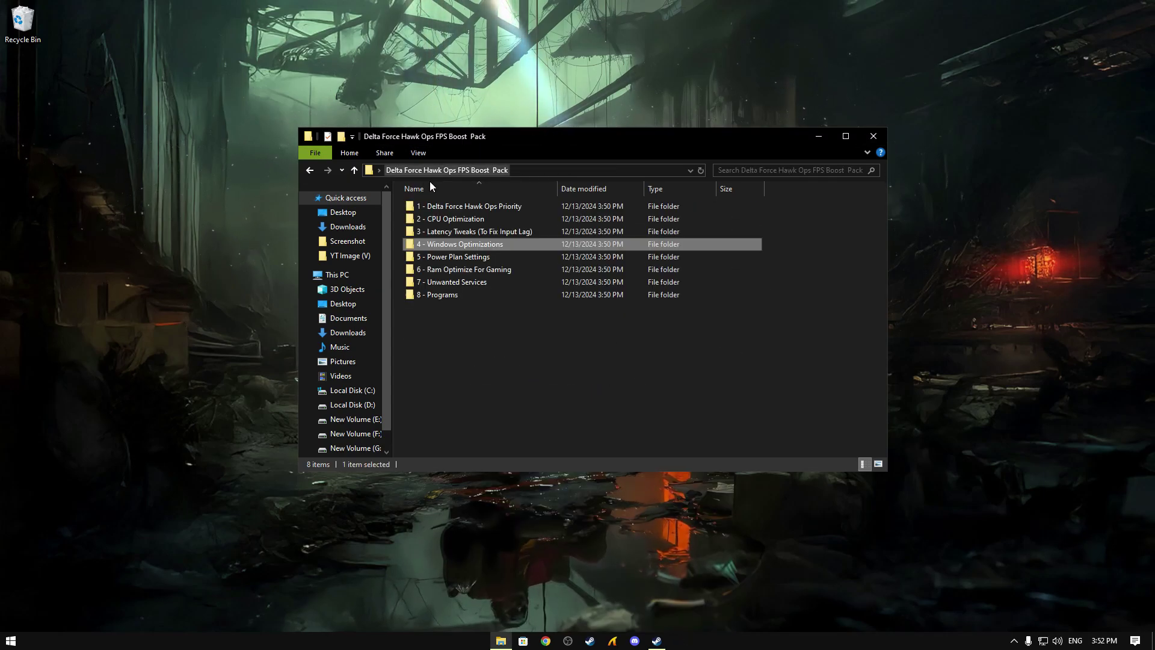
{"action": "right_click", "coordinate": [456, 257]}
{"action": "left_click", "coordinate": [492, 265]}
{"action": "left_click", "coordinate": [437, 211]}
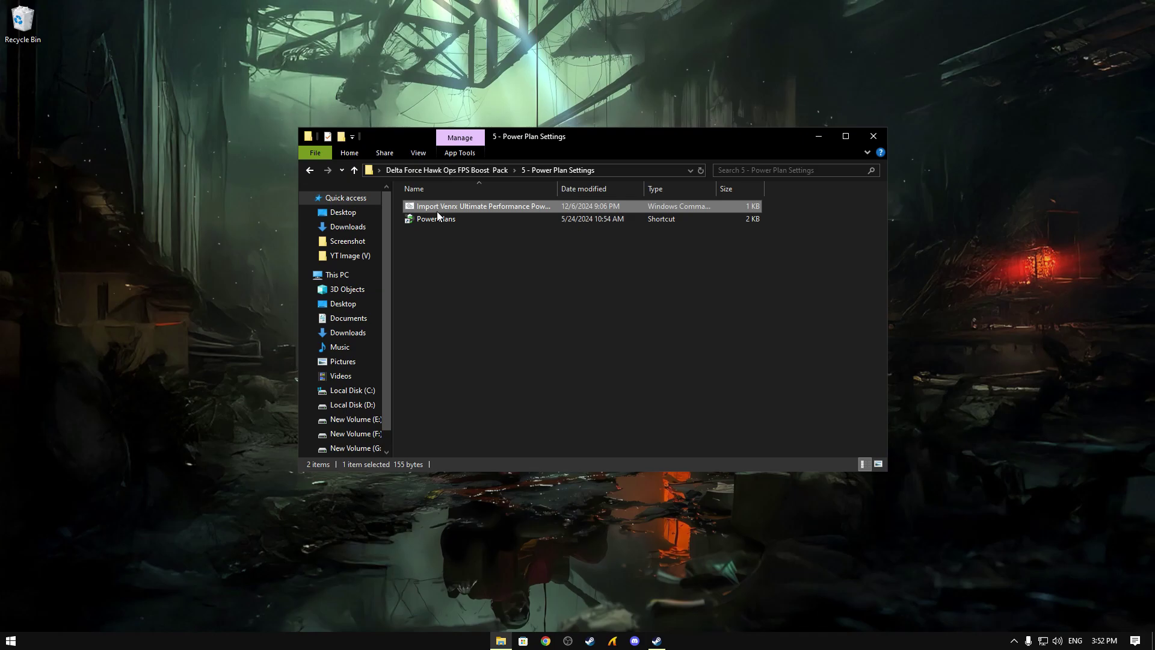
{"action": "right_click", "coordinate": [437, 211]}
{"action": "left_click", "coordinate": [476, 258]}
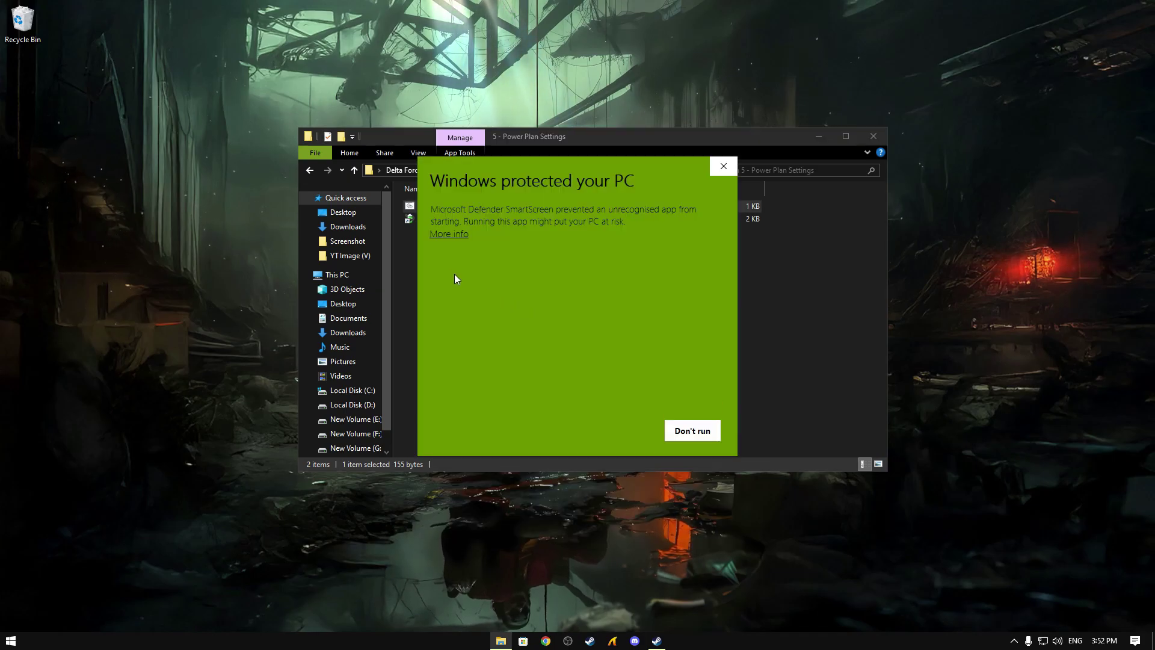
{"action": "left_click", "coordinate": [620, 431]}
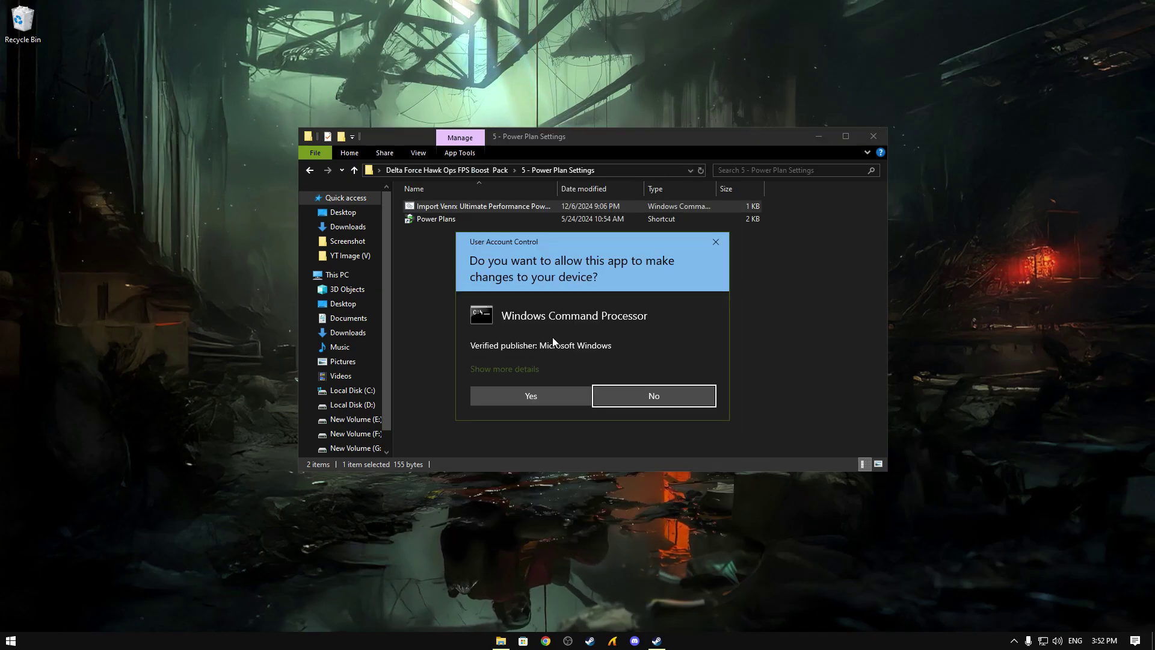
{"action": "left_click", "coordinate": [531, 395]}
{"action": "left_click_drag", "start_coordinate": [389, 39], "coordinate": [679, 171]}
{"action": "left_click_drag", "start_coordinate": [588, 199], "coordinate": [696, 209]}
{"action": "left_click", "coordinate": [686, 207]}
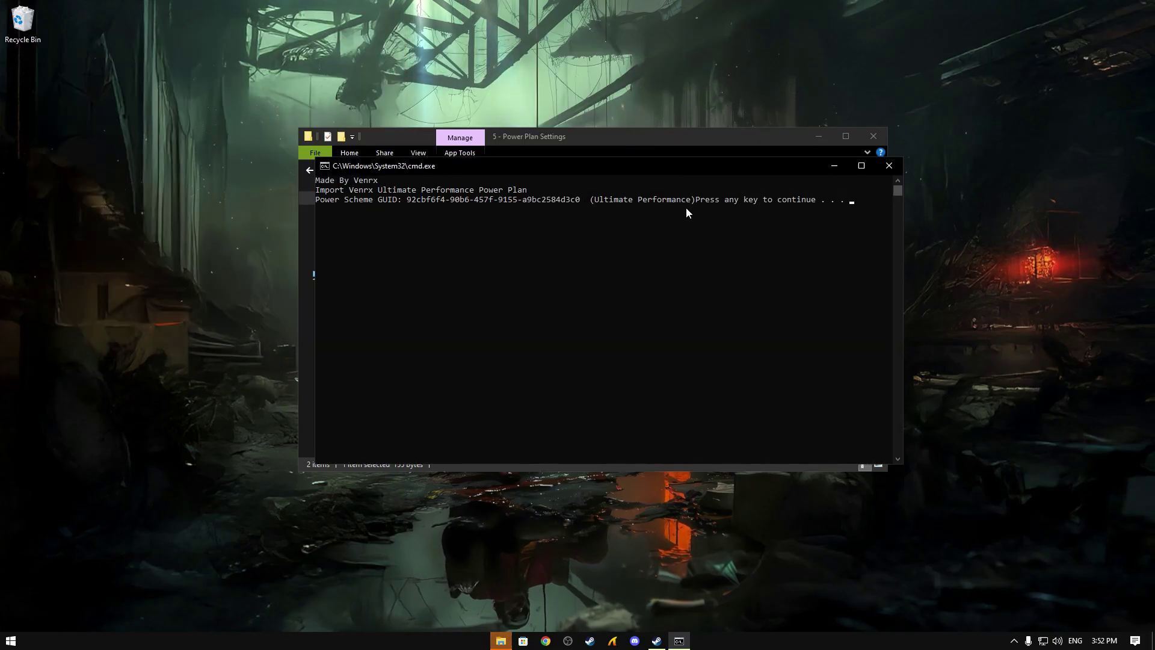
{"action": "key", "text": "Return"}
- Open the Power Plans shortcut to view the power plans, and close its window
{"action": "left_click", "coordinate": [478, 217]}
{"action": "right_click", "coordinate": [477, 217]}
{"action": "left_click", "coordinate": [527, 226]}
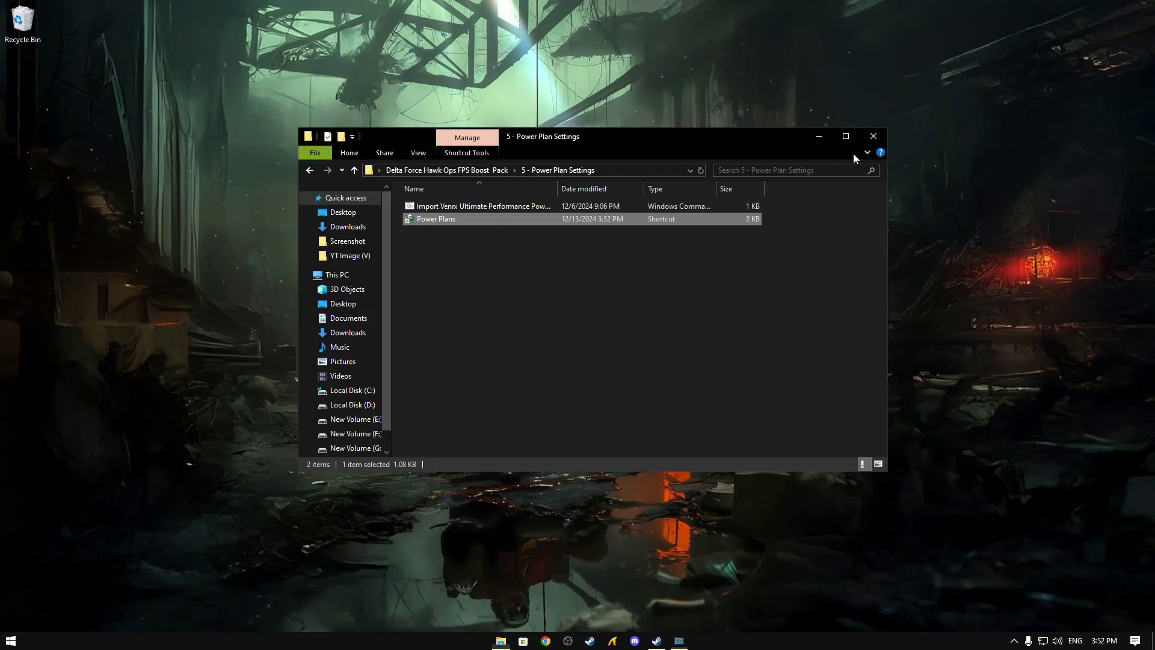
{"action": "left_click", "coordinate": [918, 133]}
- Open the 6 - Ram Optimize For Gaming folder of the FPS Boost Pack
{"action": "left_click", "coordinate": [421, 170]}
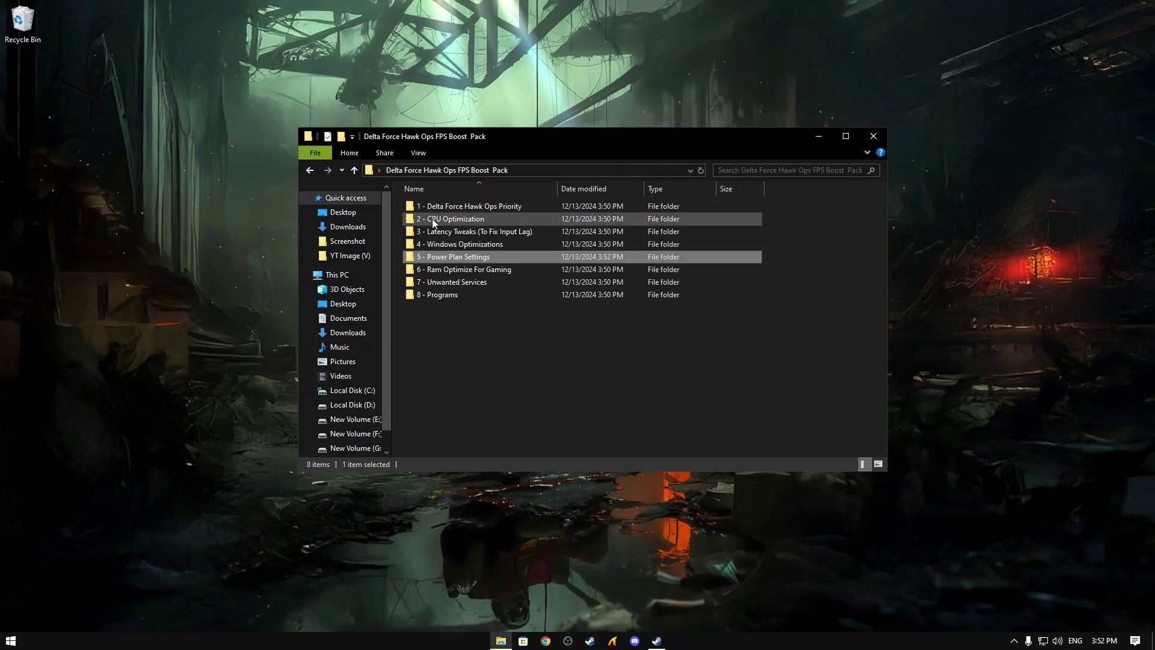
{"action": "right_click", "coordinate": [447, 269]}
{"action": "left_click", "coordinate": [478, 278]}
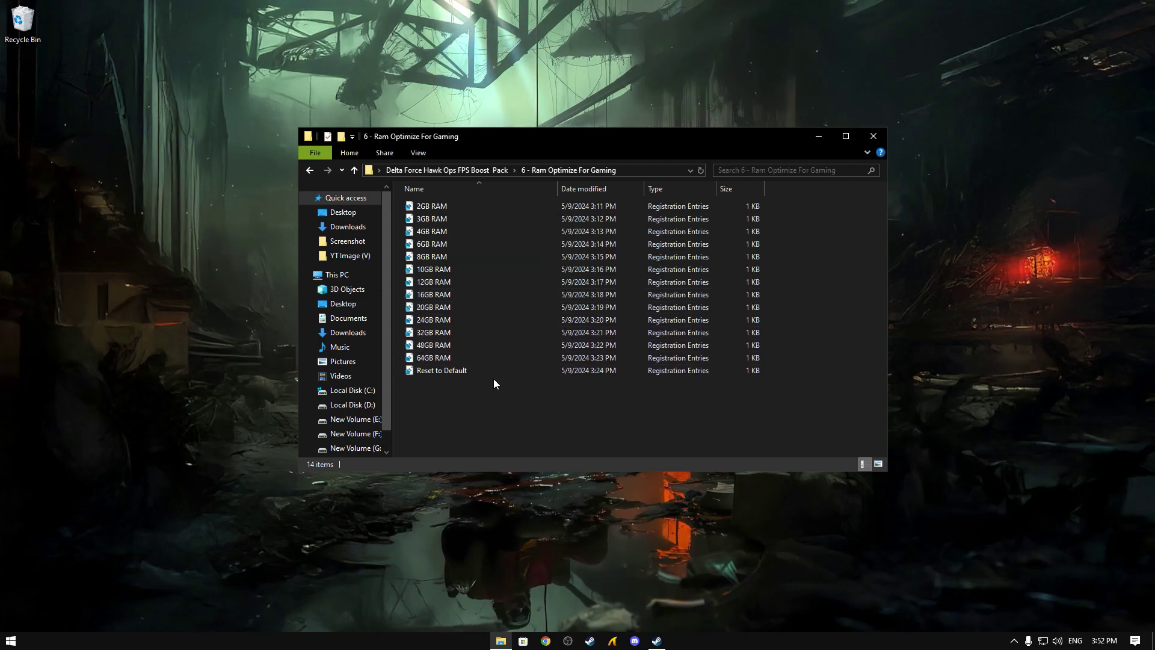
- Check the amount of installed memory in Task Manager's performance view and close Task Manager
{"action": "right_click", "coordinate": [806, 640]}
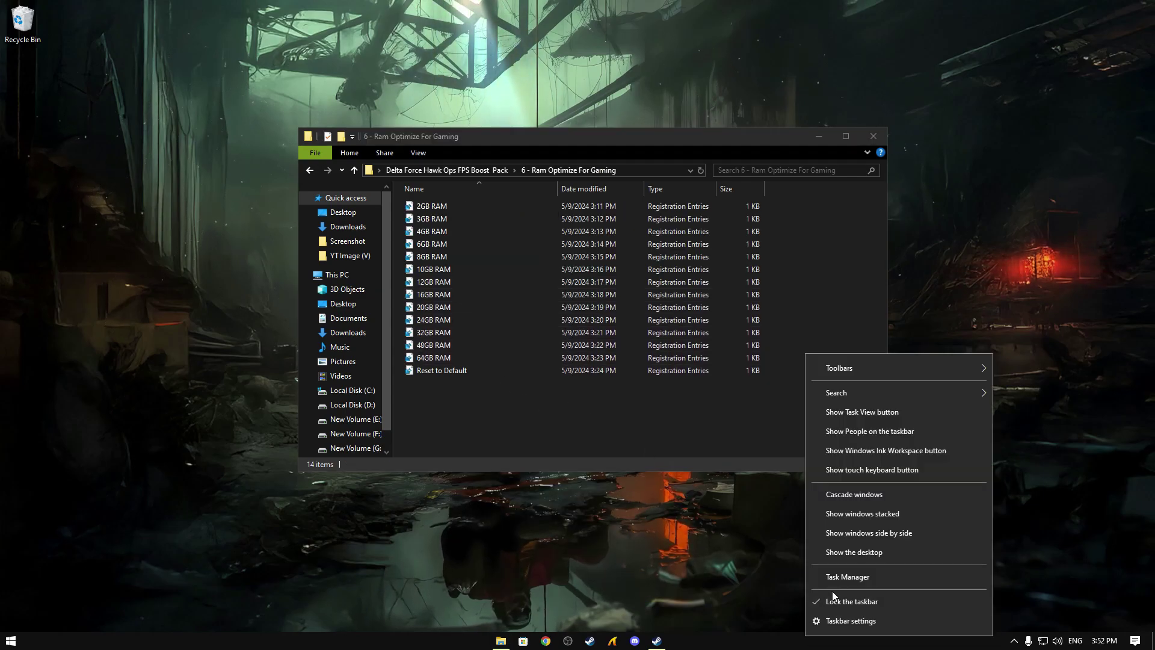
{"action": "left_click", "coordinate": [686, 520]}
{"action": "left_click", "coordinate": [409, 130]}
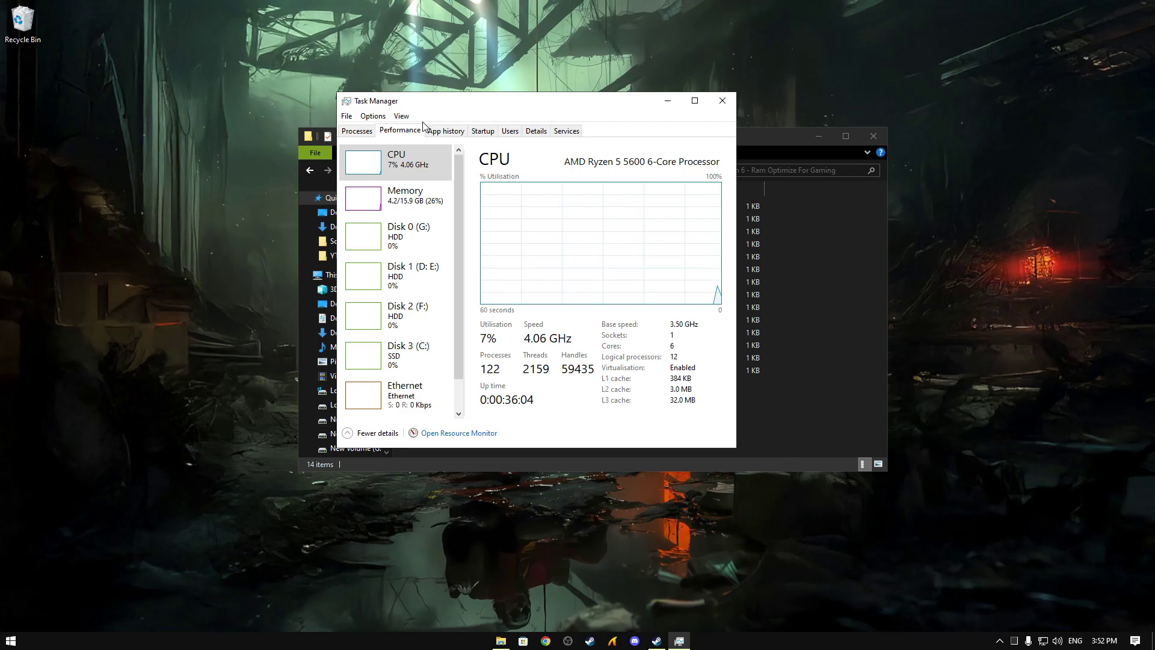
{"action": "left_click_drag", "start_coordinate": [588, 100], "coordinate": [775, 138]}
{"action": "left_click", "coordinate": [592, 234]}
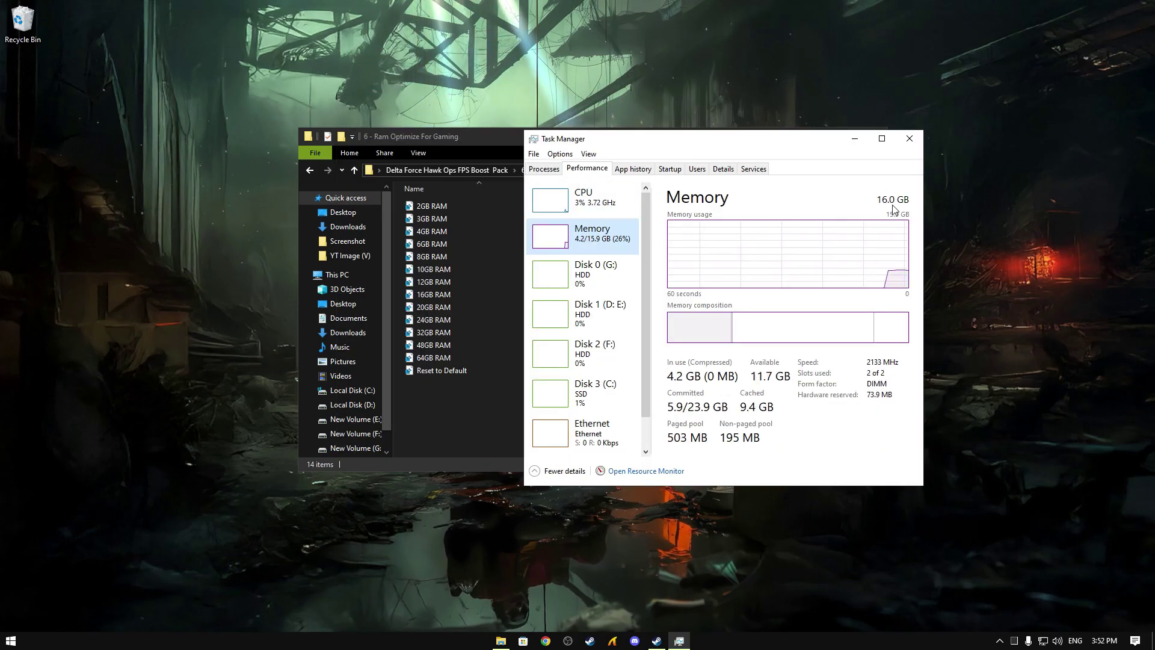
{"action": "left_click", "coordinate": [909, 138]}
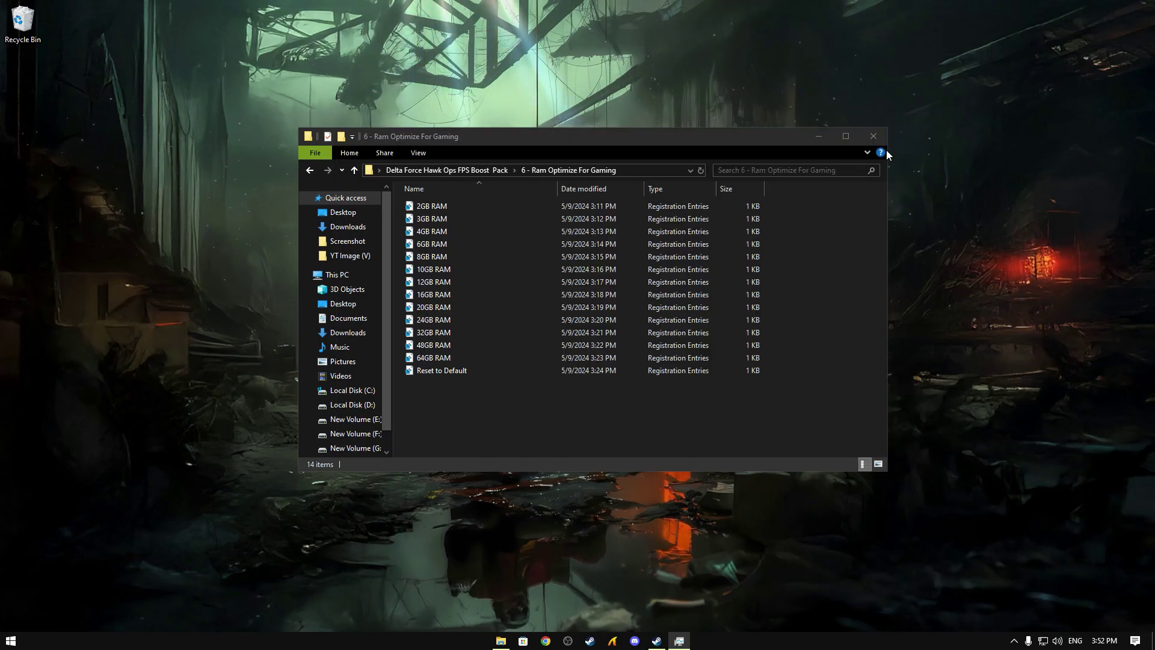
- Merge the 16GB RAM file into the registry and accept the prompts
{"action": "right_click", "coordinate": [452, 293]}
{"action": "left_click", "coordinate": [492, 299]}
{"action": "left_click", "coordinate": [521, 389]}
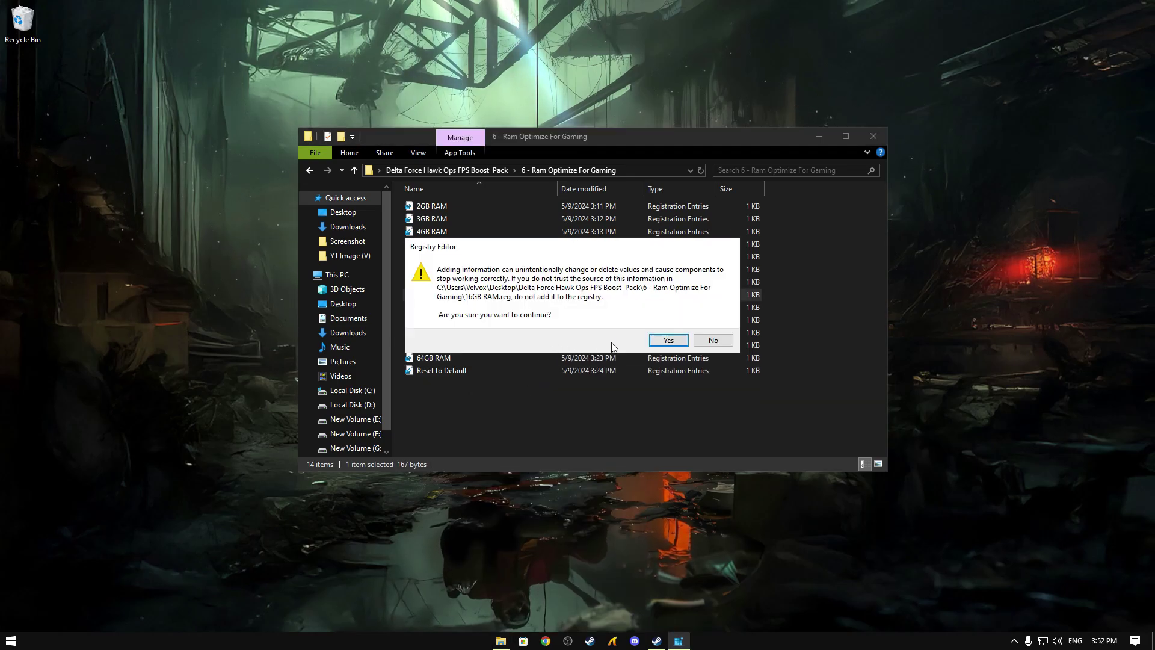
{"action": "left_click", "coordinate": [686, 340]}
{"action": "left_click", "coordinate": [701, 330]}
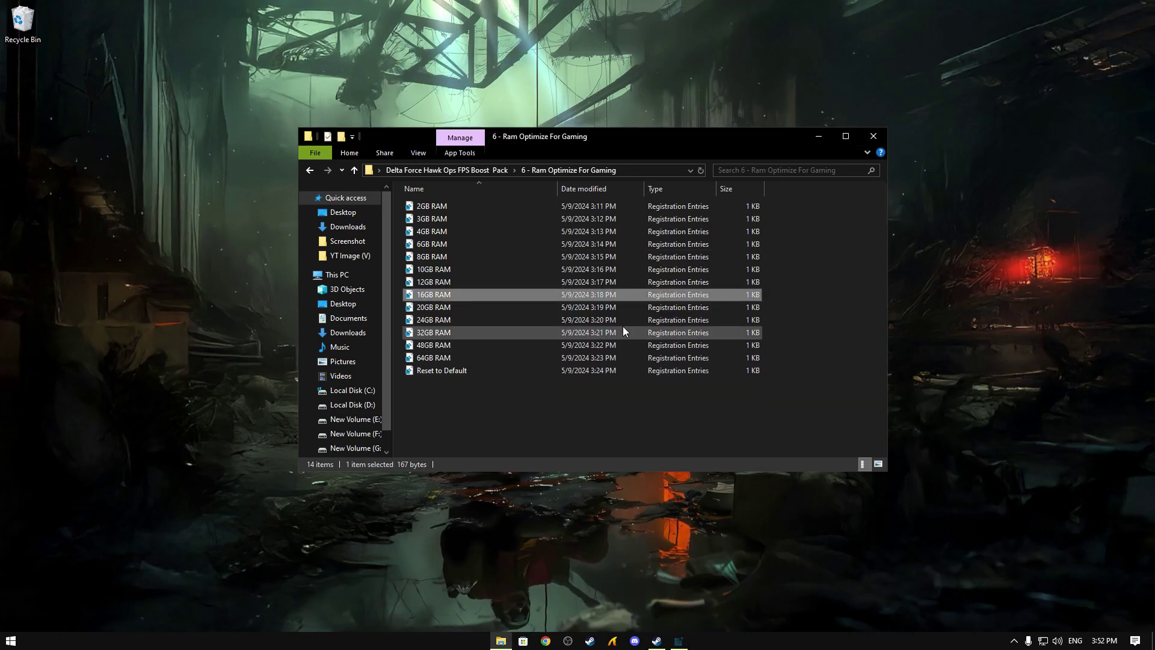
- Merge the Disable Printer Services file from the 7 - Unwanted Services folder into the registry and accept the prompts
{"action": "left_click", "coordinate": [432, 174]}
{"action": "right_click", "coordinate": [449, 282]}
{"action": "left_click", "coordinate": [465, 293]}
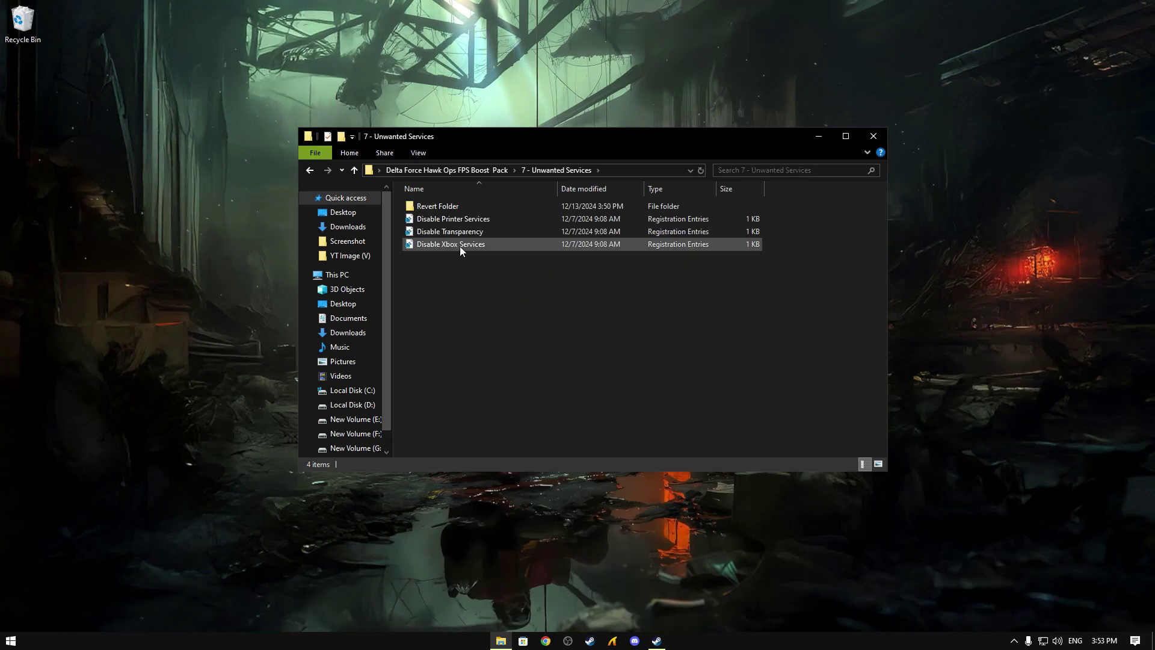
{"action": "right_click", "coordinate": [452, 222]}
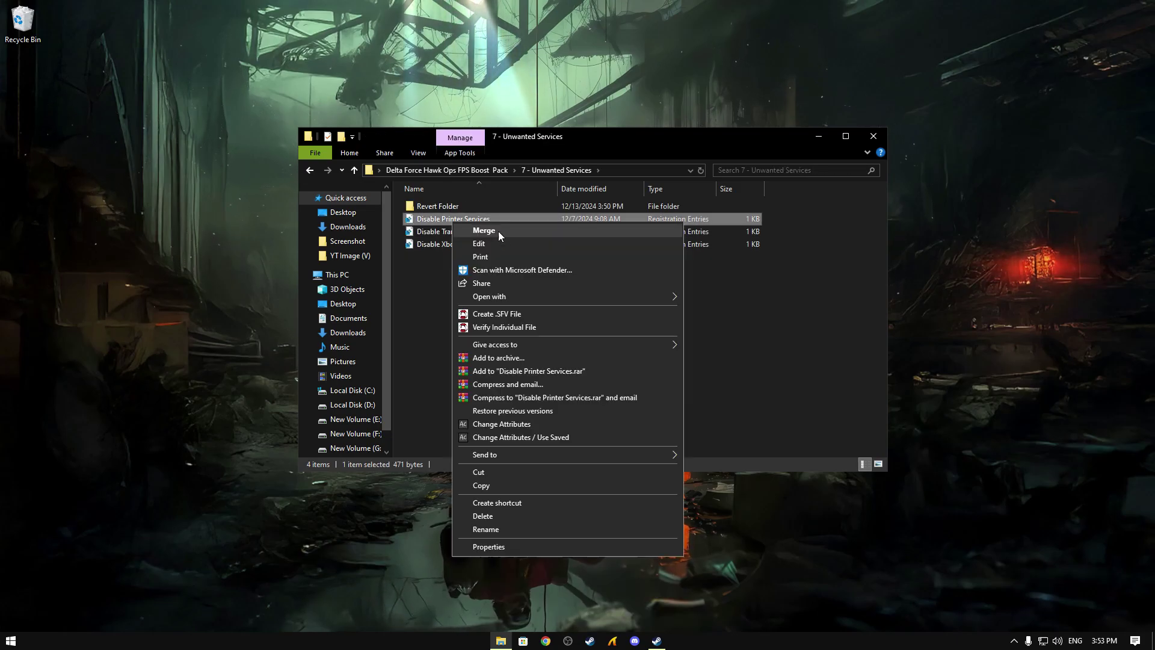
{"action": "left_click", "coordinate": [498, 231]}
{"action": "left_click", "coordinate": [530, 395]}
{"action": "left_click", "coordinate": [740, 338]}
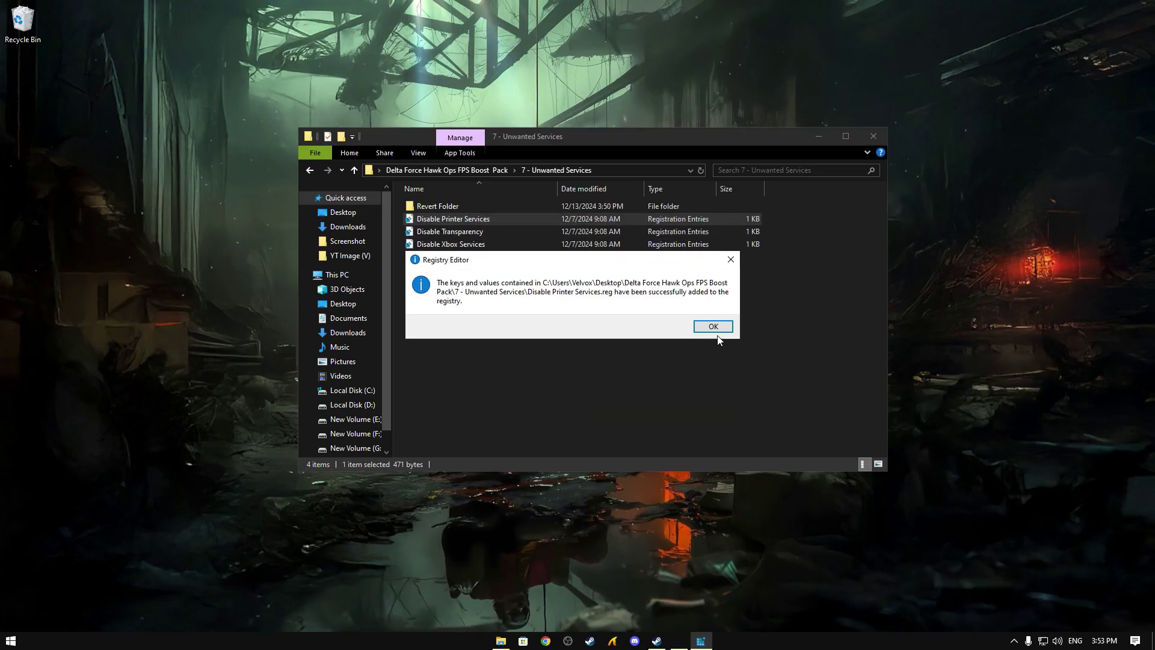
{"action": "left_click", "coordinate": [786, 398]}
- Merge the Disable Transparency file into the registry and accept the prompts
{"action": "left_click", "coordinate": [449, 232]}
{"action": "right_click", "coordinate": [450, 233]}
{"action": "left_click", "coordinate": [504, 243]}
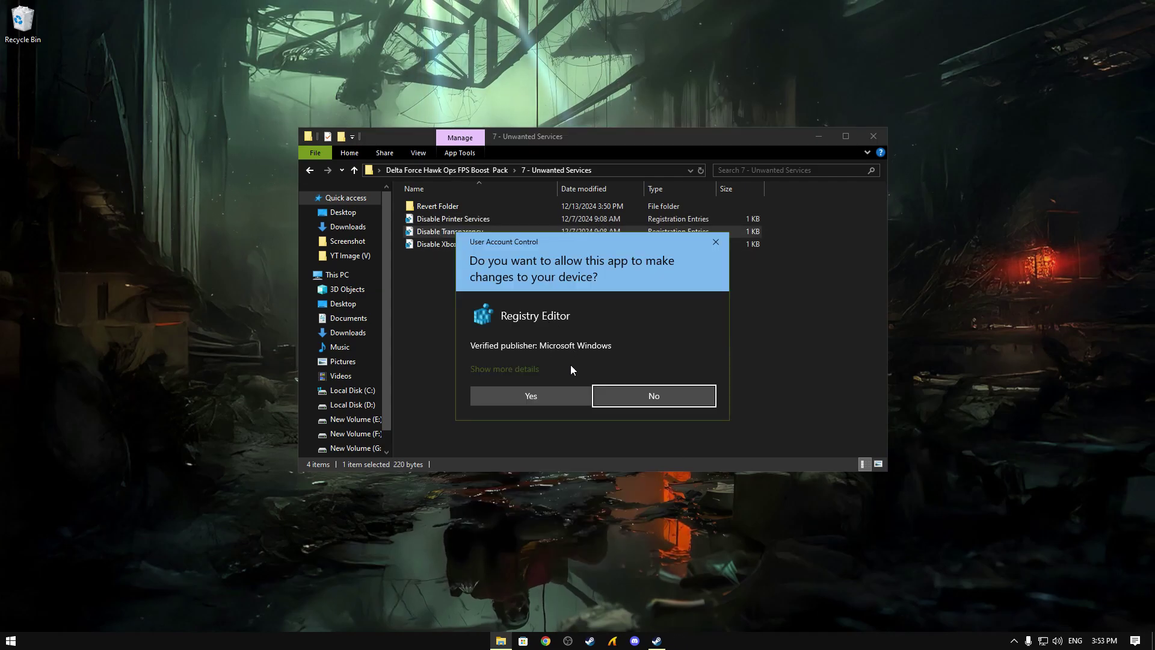
{"action": "left_click", "coordinate": [530, 395]}
{"action": "left_click", "coordinate": [680, 342]}
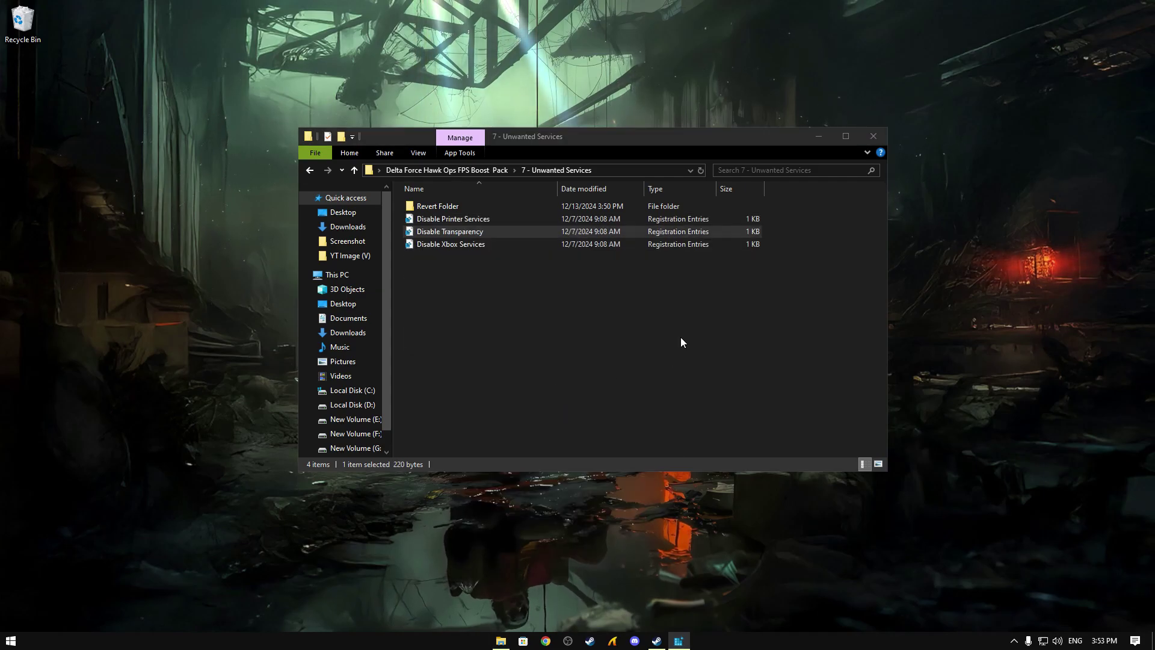
- Merge the Disable Xbox Services file into the registry and accept the prompts
{"action": "right_click", "coordinate": [446, 247]}
{"action": "left_click", "coordinate": [501, 258]}
{"action": "left_click", "coordinate": [565, 396]}
{"action": "left_click", "coordinate": [738, 338]}
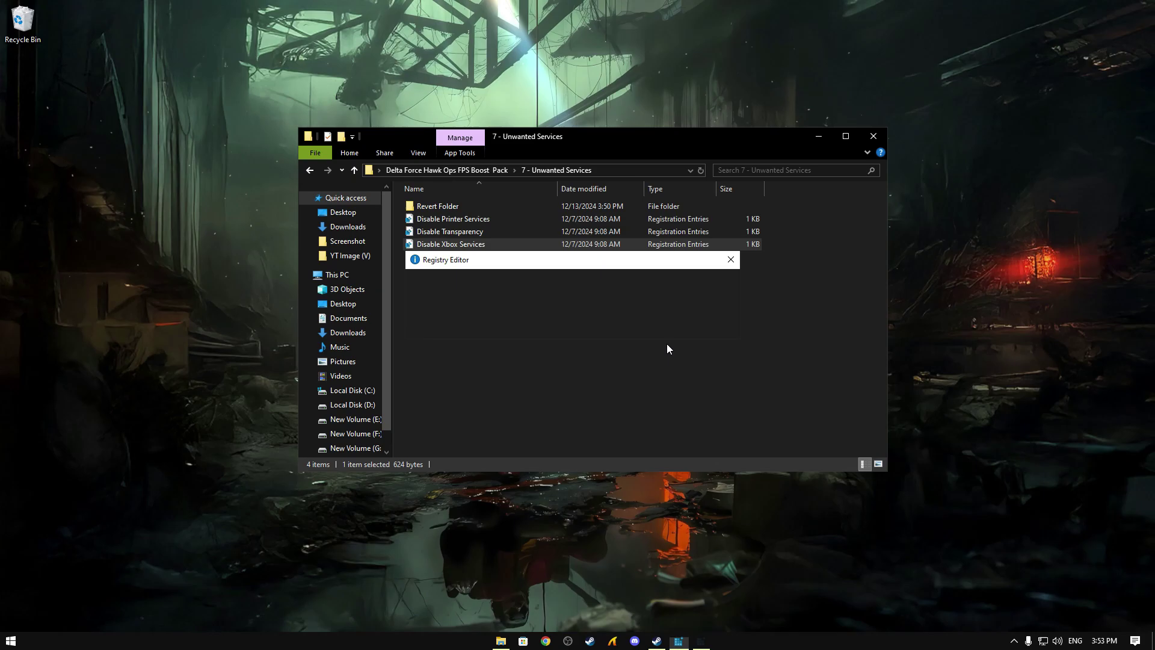
{"action": "left_click", "coordinate": [667, 344]}
- Look through the registry files in the Revert Folder and return to the 7 - Unwanted Services folder
{"action": "double_click", "coordinate": [433, 209]}
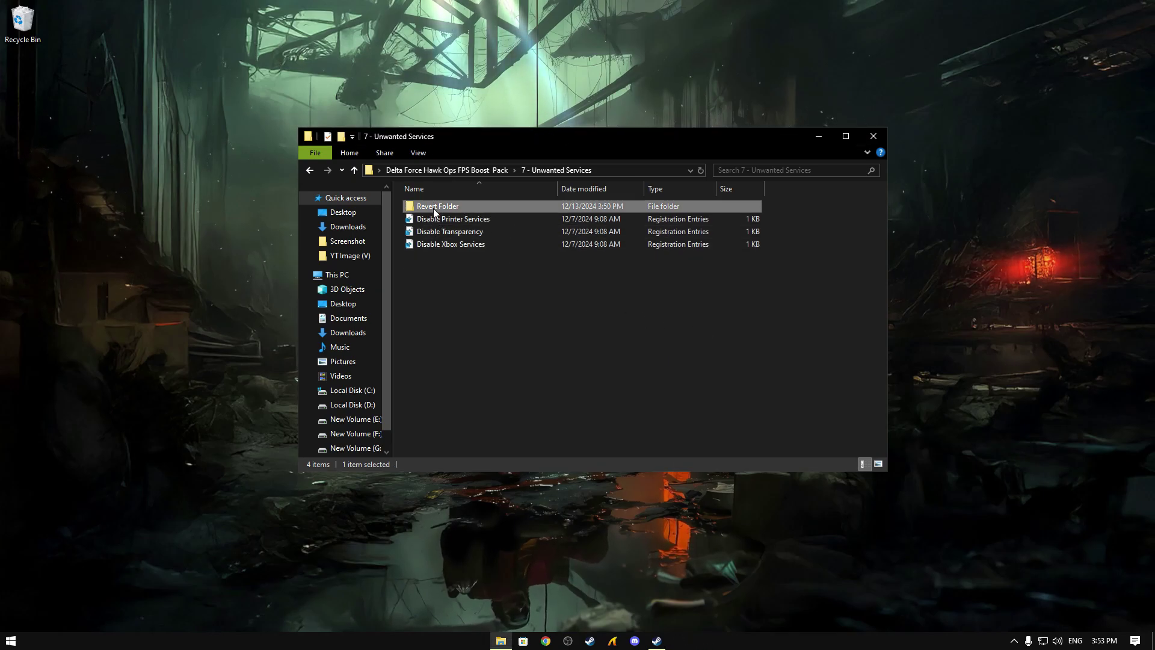
{"action": "left_click_drag", "start_coordinate": [499, 281], "coordinate": [409, 209]}
{"action": "left_click", "coordinate": [454, 261]}
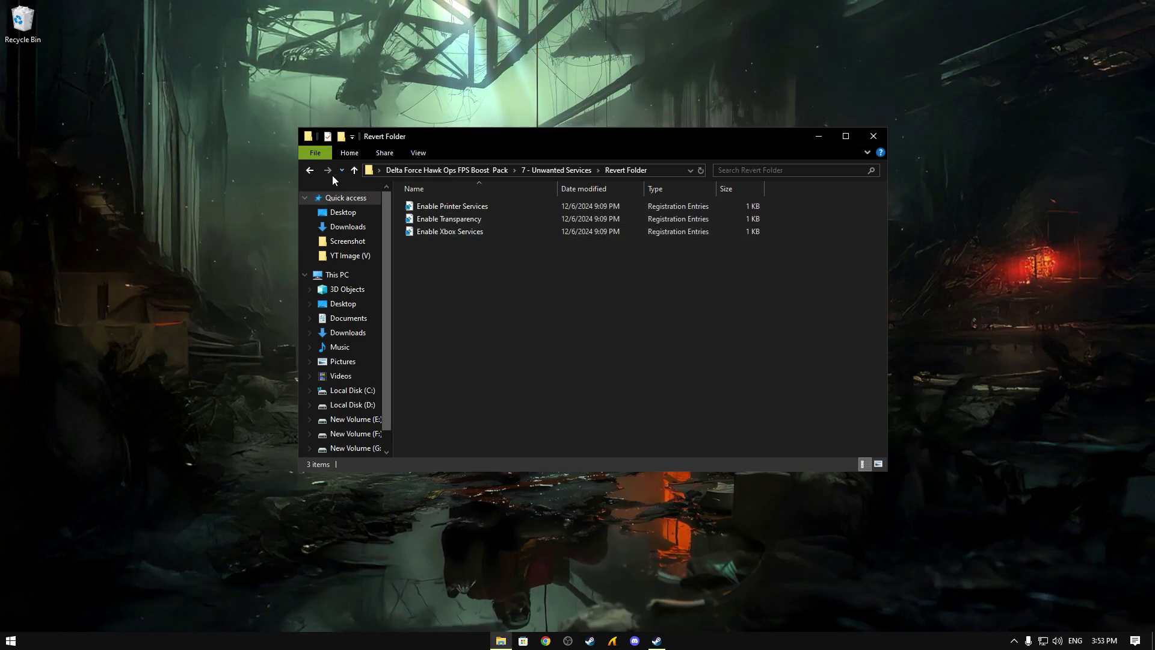
{"action": "left_click", "coordinate": [310, 171]}
- Run MSI Mode Utility 3.0 from the pack's 8 - Programs folder and allow it to make changes
{"action": "left_click", "coordinate": [421, 170]}
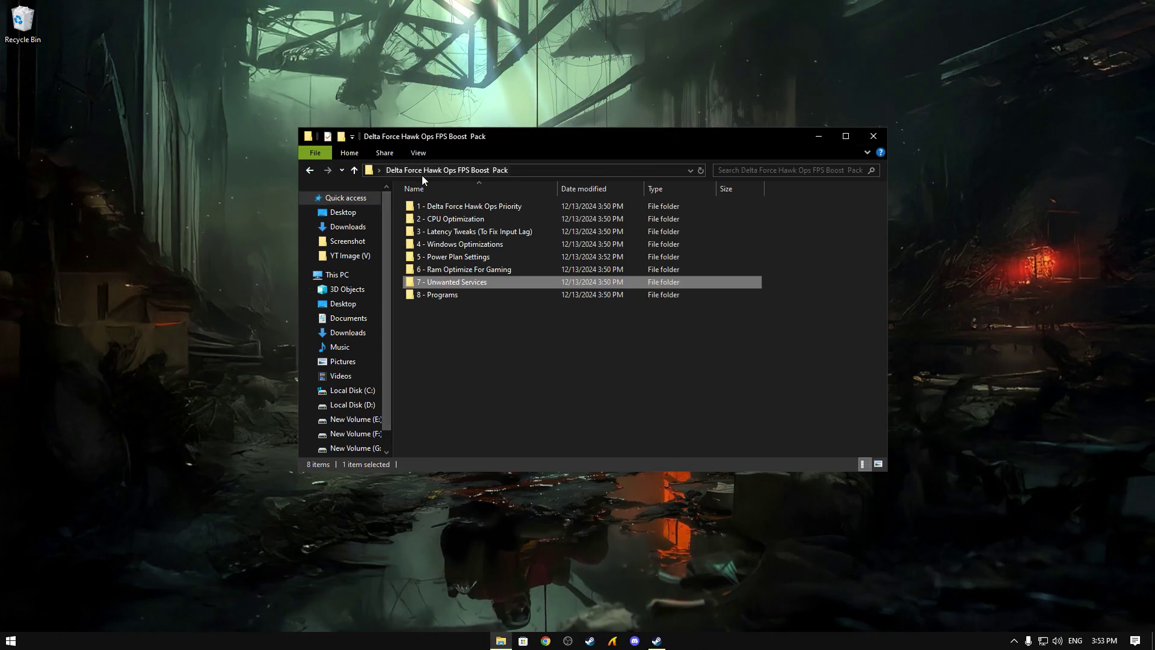
{"action": "right_click", "coordinate": [438, 294]}
{"action": "left_click", "coordinate": [469, 305]}
{"action": "right_click", "coordinate": [444, 206]}
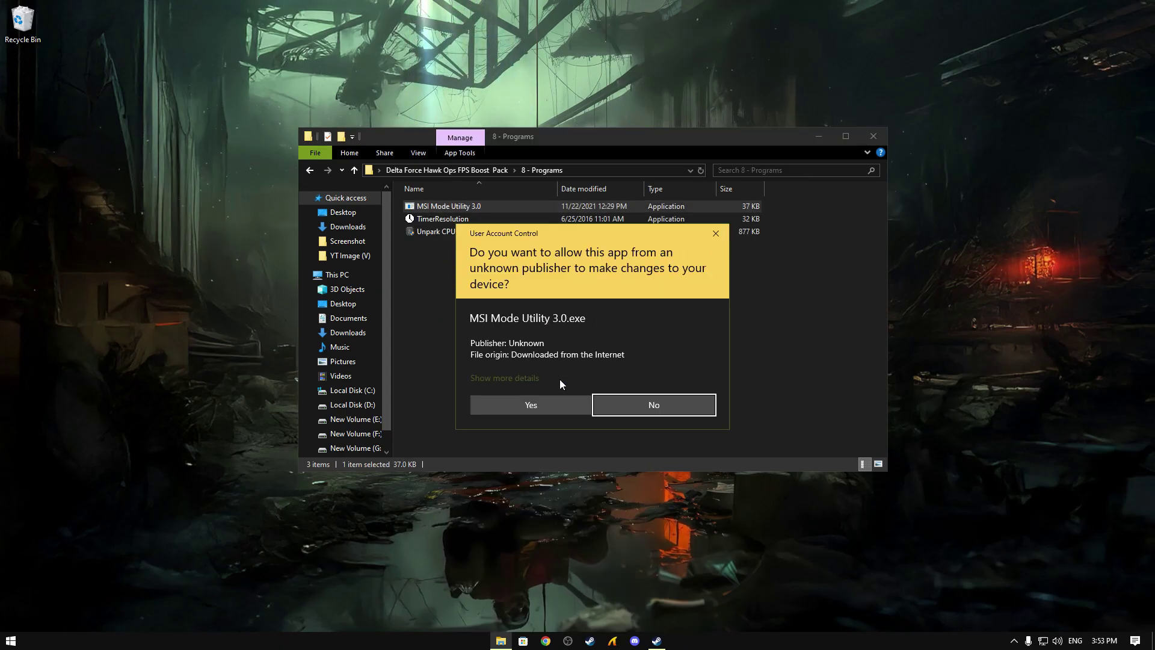
{"action": "left_click", "coordinate": [530, 404]}
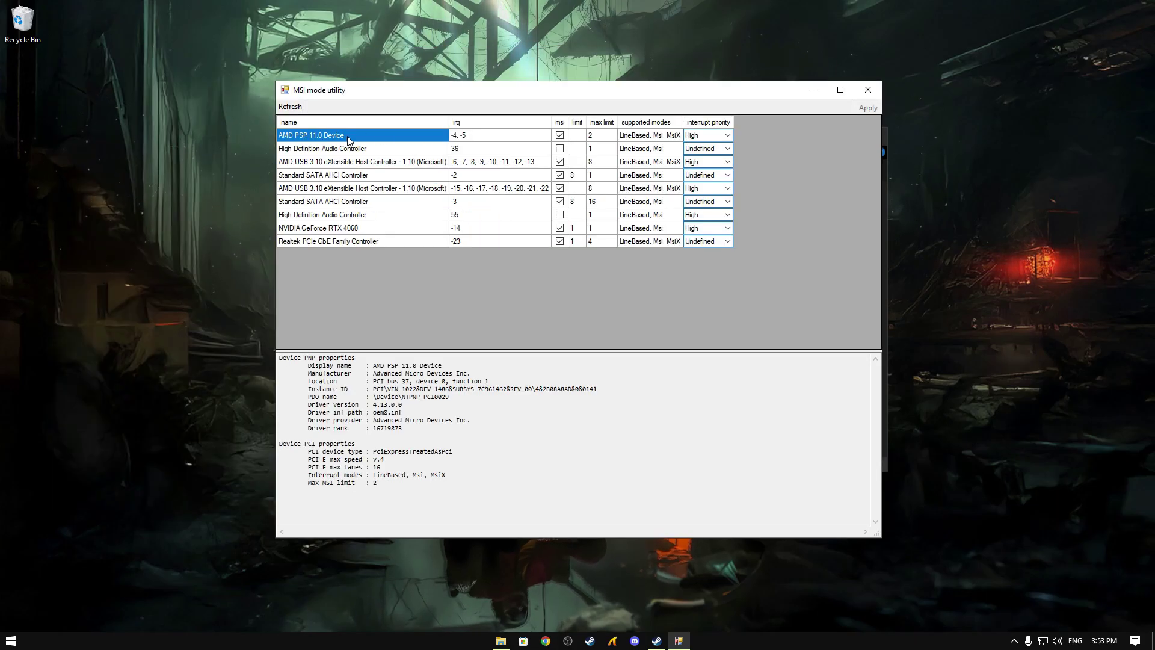
- Set the interrupt priority of the AMD PSP 11.0 Device to Undefined
{"action": "left_click", "coordinate": [724, 140]}
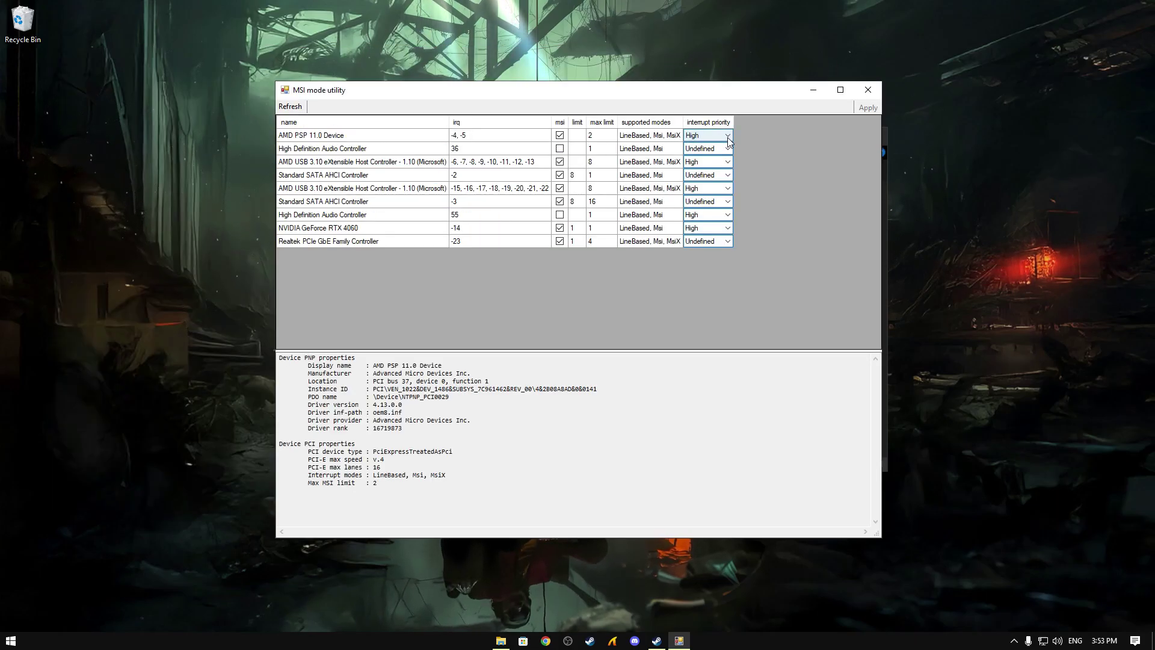
{"action": "left_click", "coordinate": [724, 139]}
{"action": "left_click", "coordinate": [696, 144]}
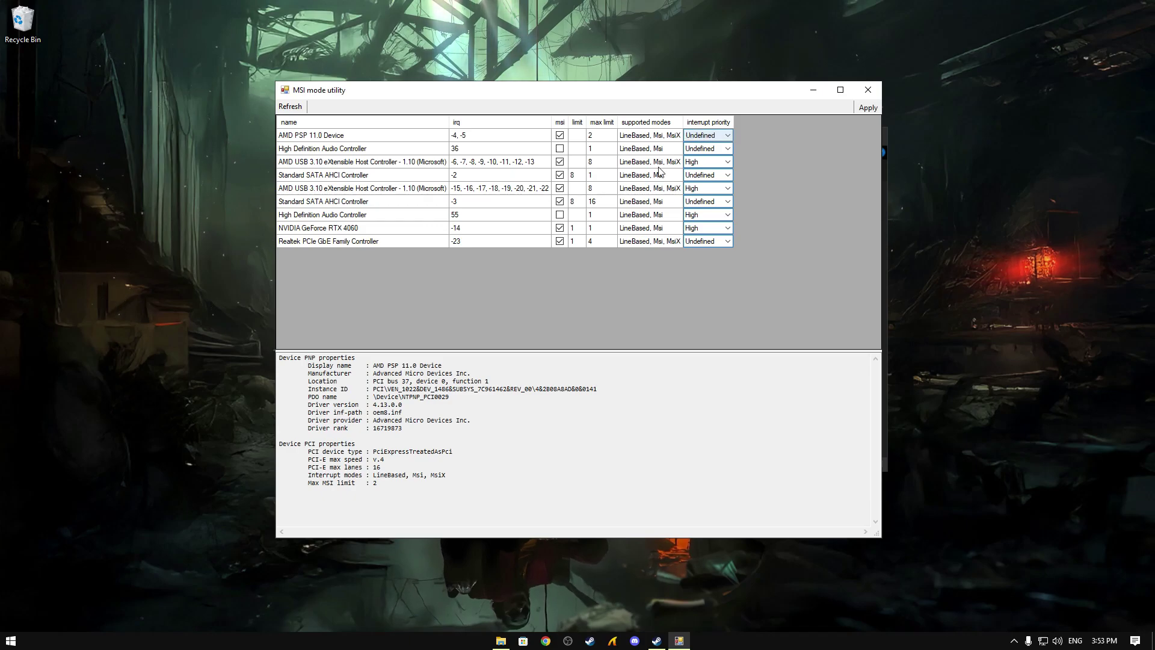
- Select High as the interrupt priority for both AMD USB 3.10 eXtensible Host Controllers
{"action": "left_click", "coordinate": [586, 164]}
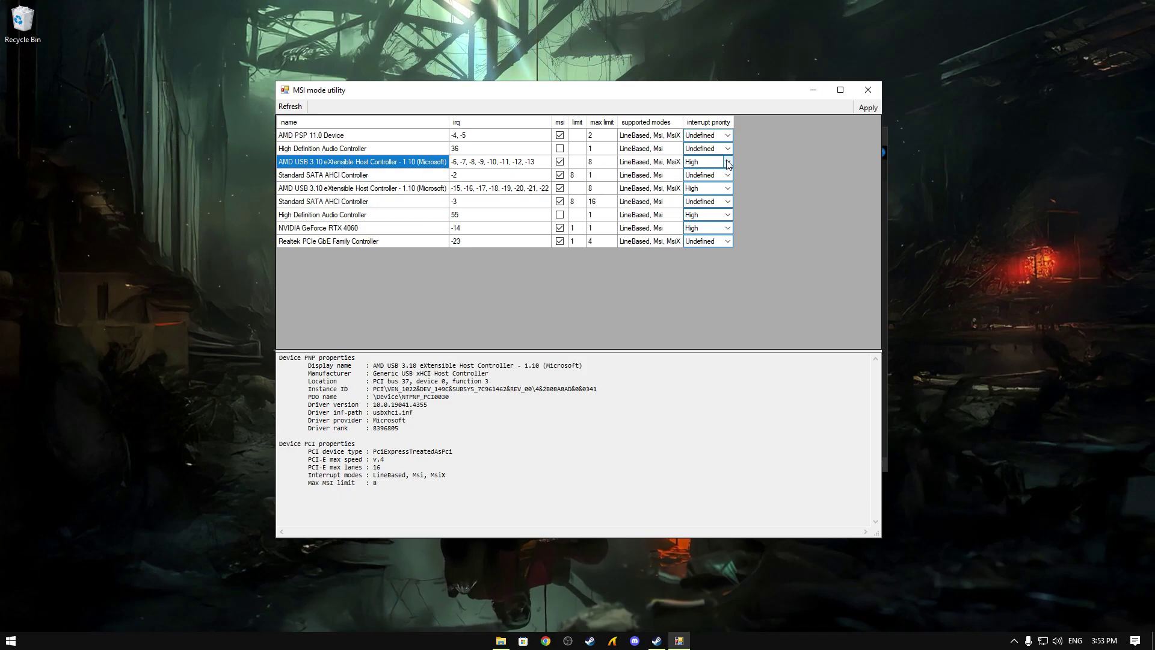
{"action": "left_click", "coordinate": [701, 162]}
{"action": "left_click", "coordinate": [698, 167]}
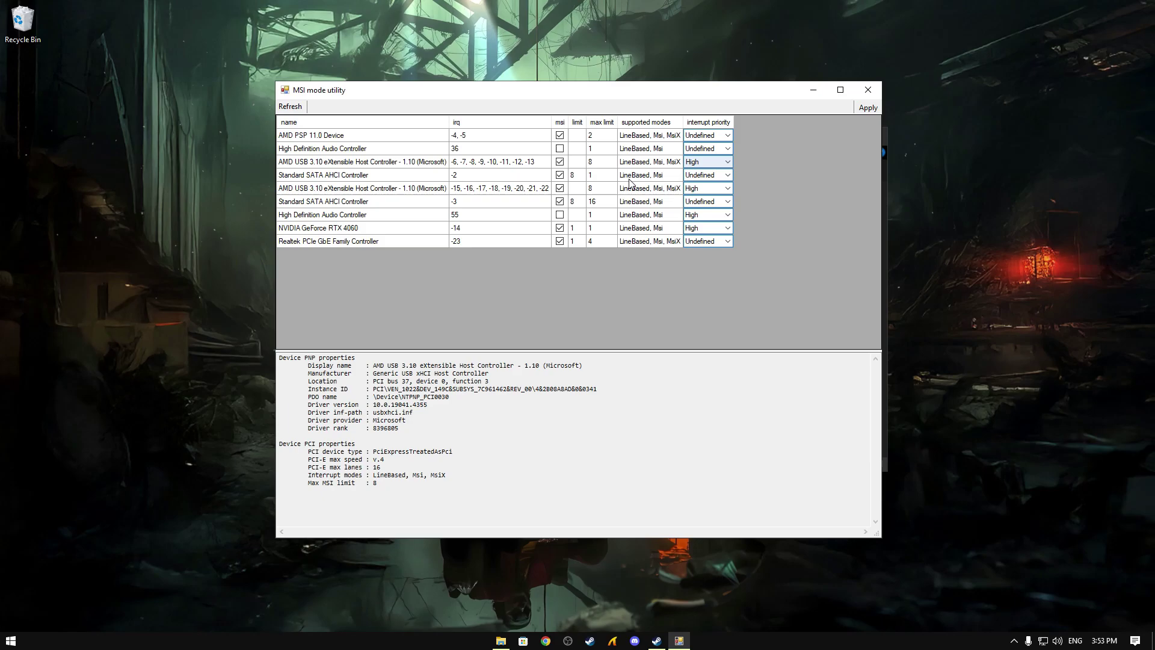
{"action": "left_click", "coordinate": [729, 188]}
{"action": "left_click", "coordinate": [728, 189]}
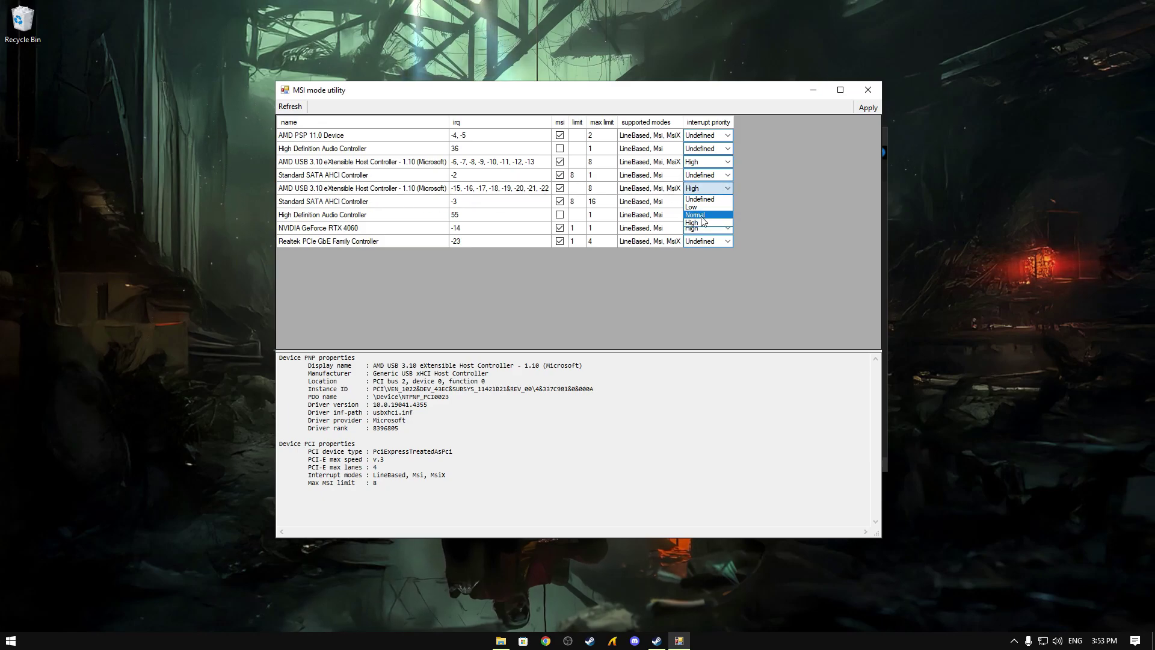
{"action": "left_click", "coordinate": [691, 223]}
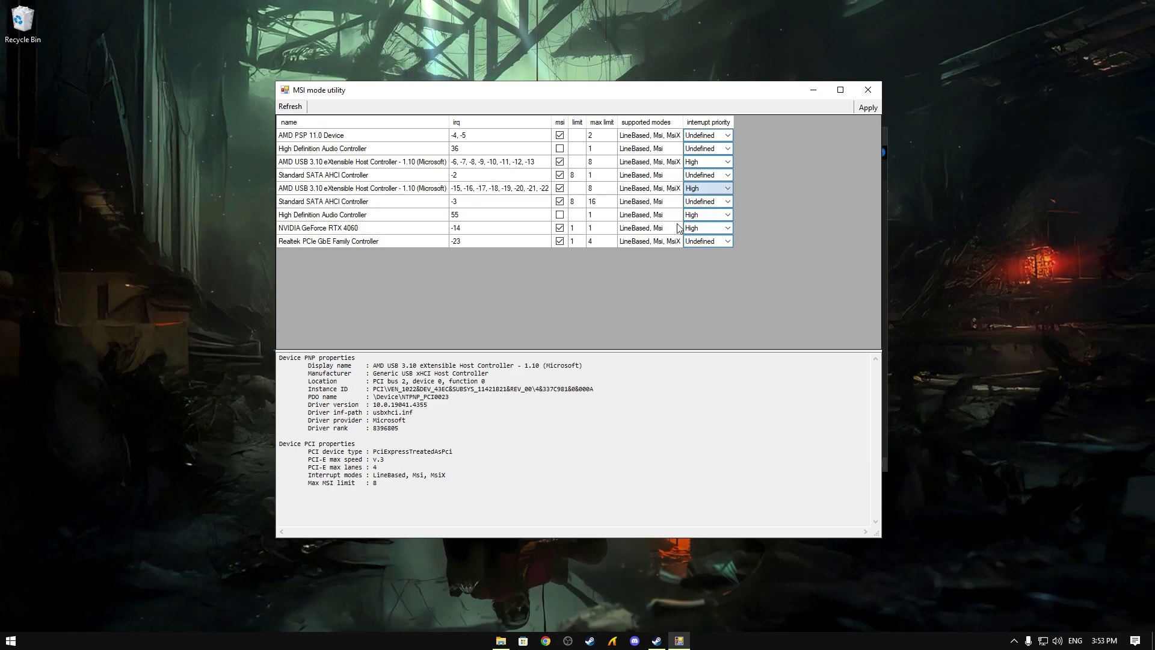
- Set the interrupt priority of the Standard SATA AHCI Controller at IRQ -3 to High
{"action": "left_click", "coordinate": [358, 207]}
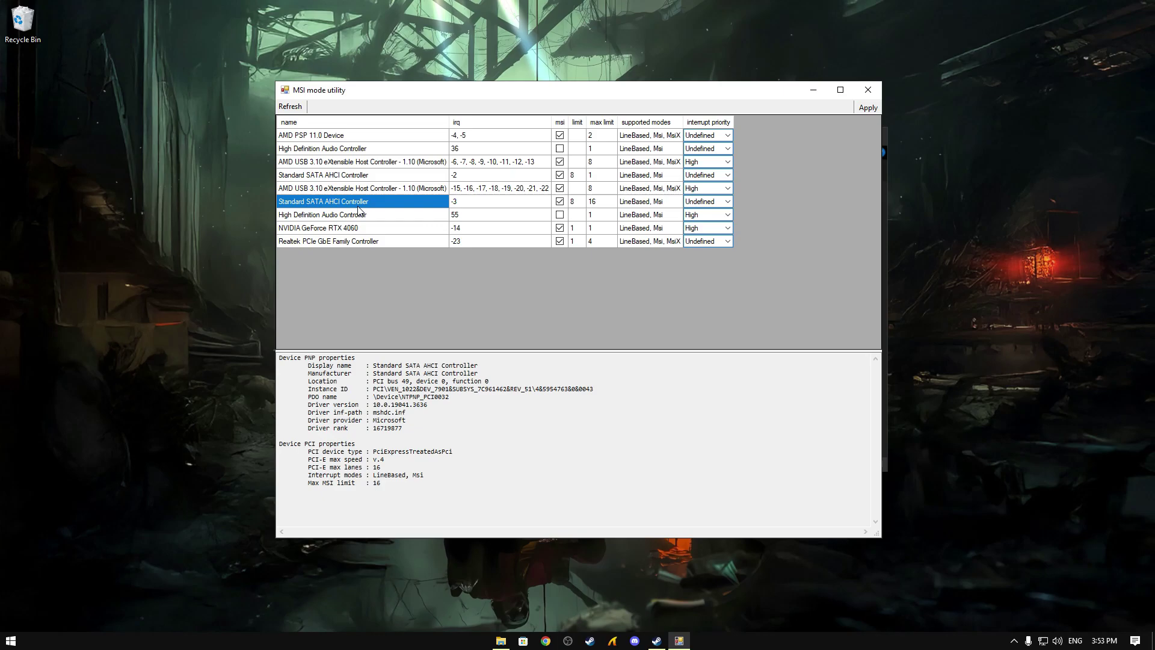
{"action": "left_click", "coordinate": [728, 201]}
{"action": "left_click", "coordinate": [698, 234]}
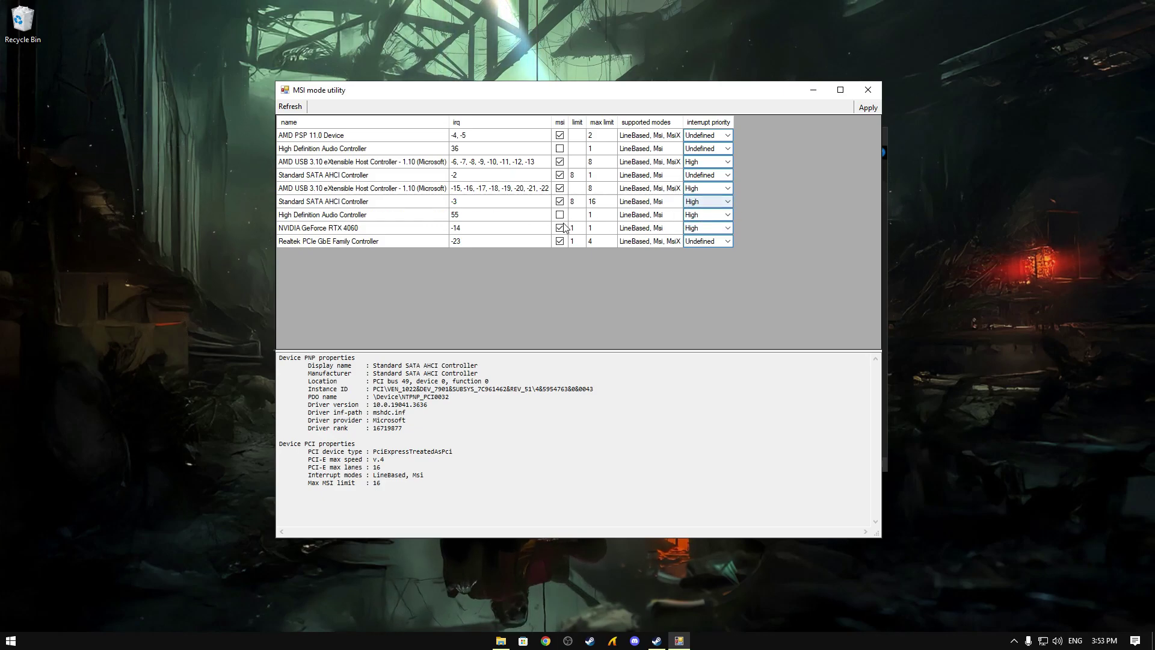
- Select High as the interrupt priority for the High Definition Audio Controller at IRQ 55
{"action": "left_click", "coordinate": [379, 217]}
{"action": "left_click", "coordinate": [706, 220]}
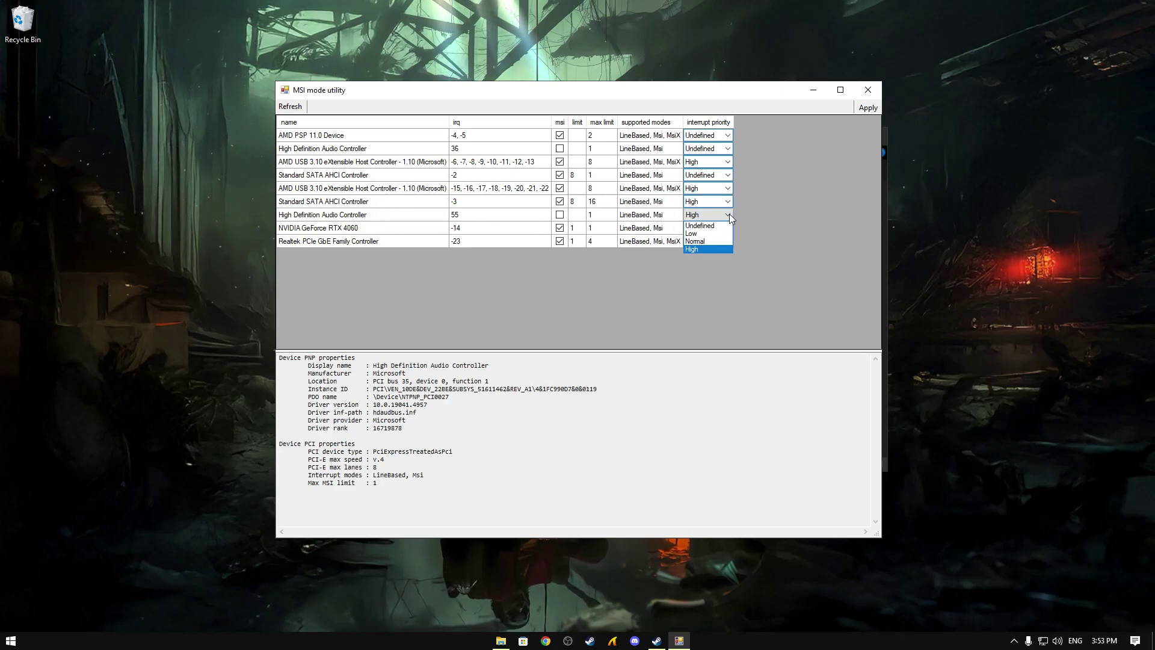
{"action": "left_click", "coordinate": [708, 217]}
{"action": "left_click", "coordinate": [710, 215]}
{"action": "left_click", "coordinate": [695, 249]}
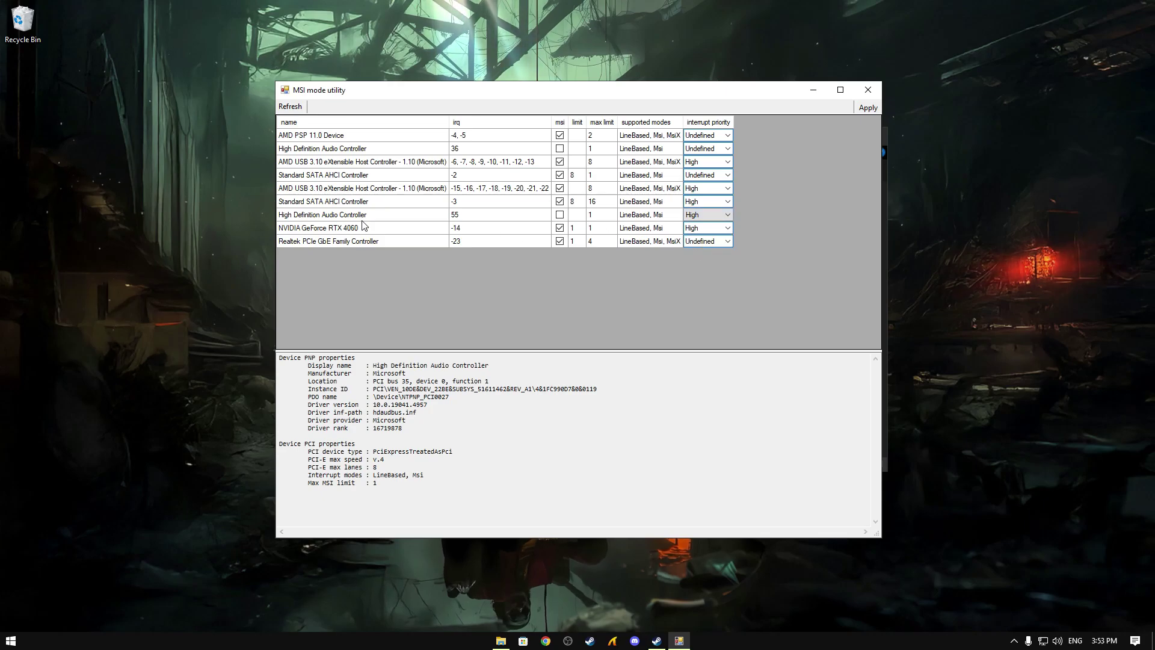
- Set the NVIDIA GeForce RTX 4060's interrupt priority to High and close the MSI mode utility
{"action": "left_click", "coordinate": [431, 234]}
{"action": "left_click", "coordinate": [708, 228]}
{"action": "left_click", "coordinate": [700, 263]}
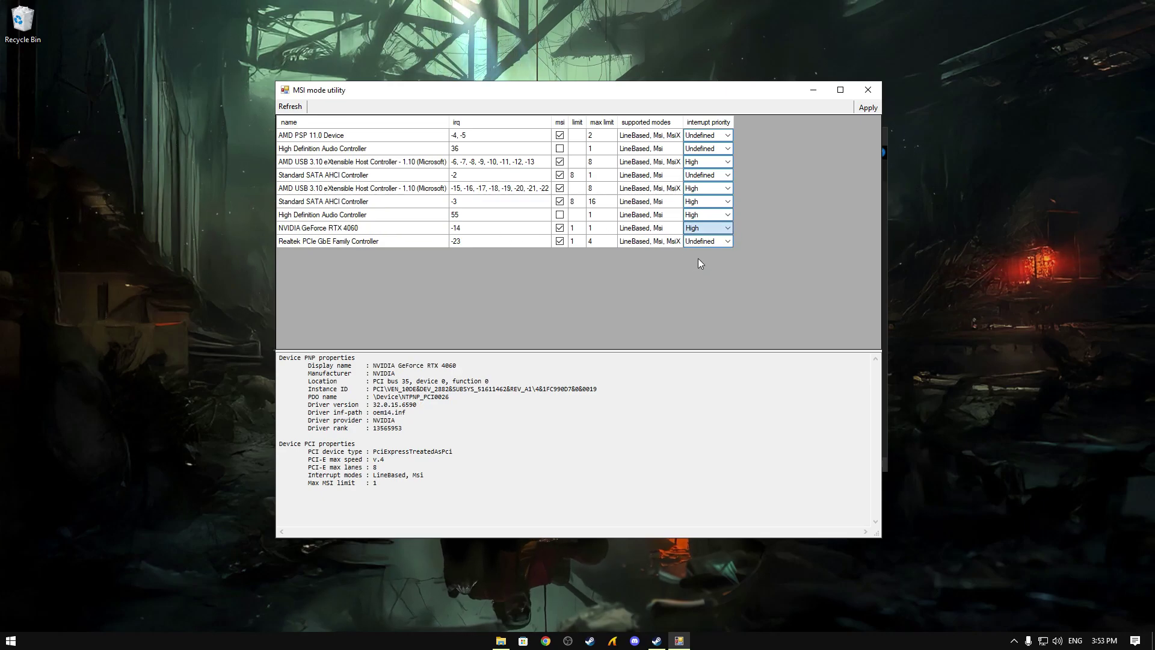
{"action": "left_click", "coordinate": [875, 94]}
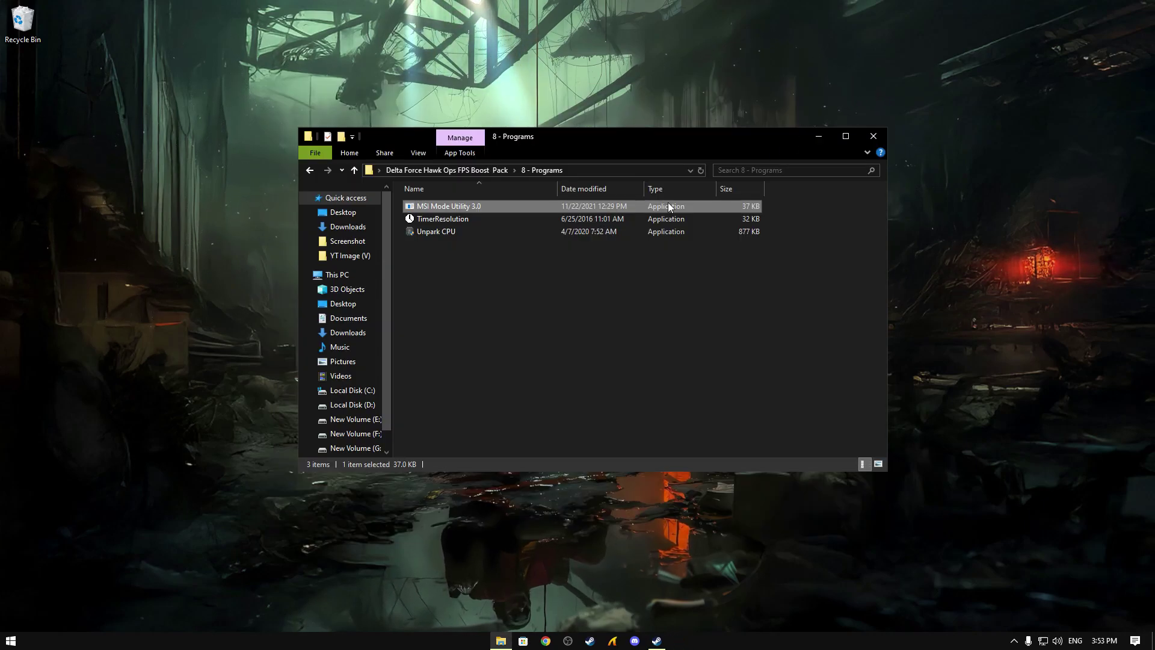
- Run TimerResolution from the 8 - Programs folder, allow it to make changes, and close its window
{"action": "left_click", "coordinate": [462, 221]}
{"action": "right_click", "coordinate": [465, 222]}
{"action": "left_click", "coordinate": [511, 245]}
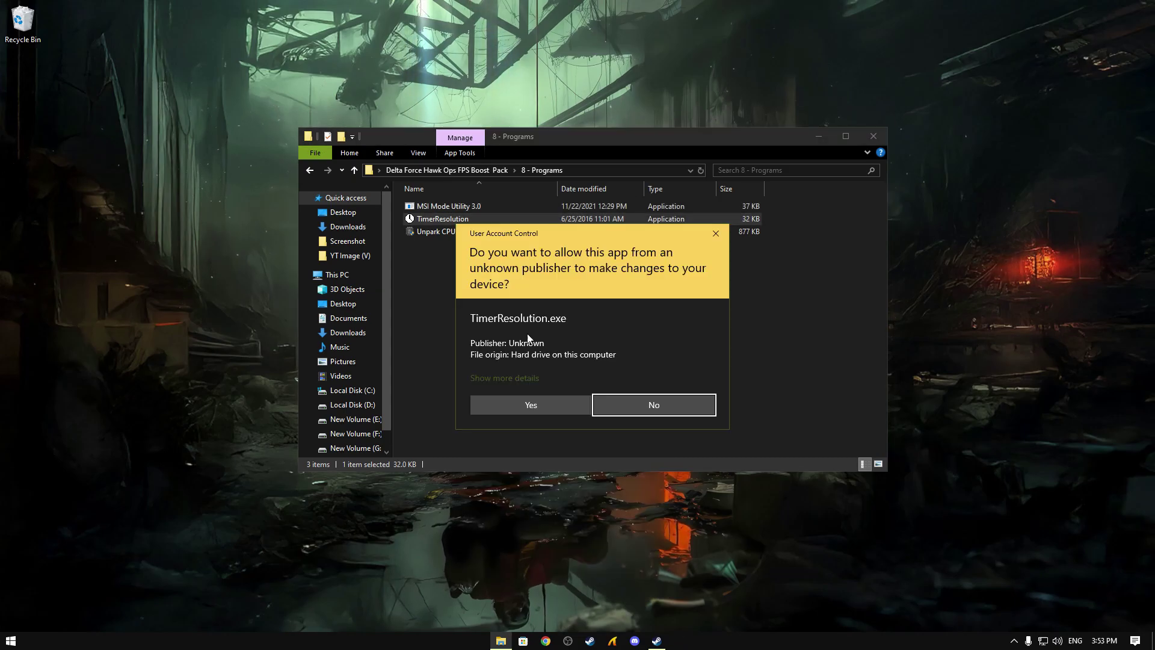
{"action": "left_click", "coordinate": [521, 403]}
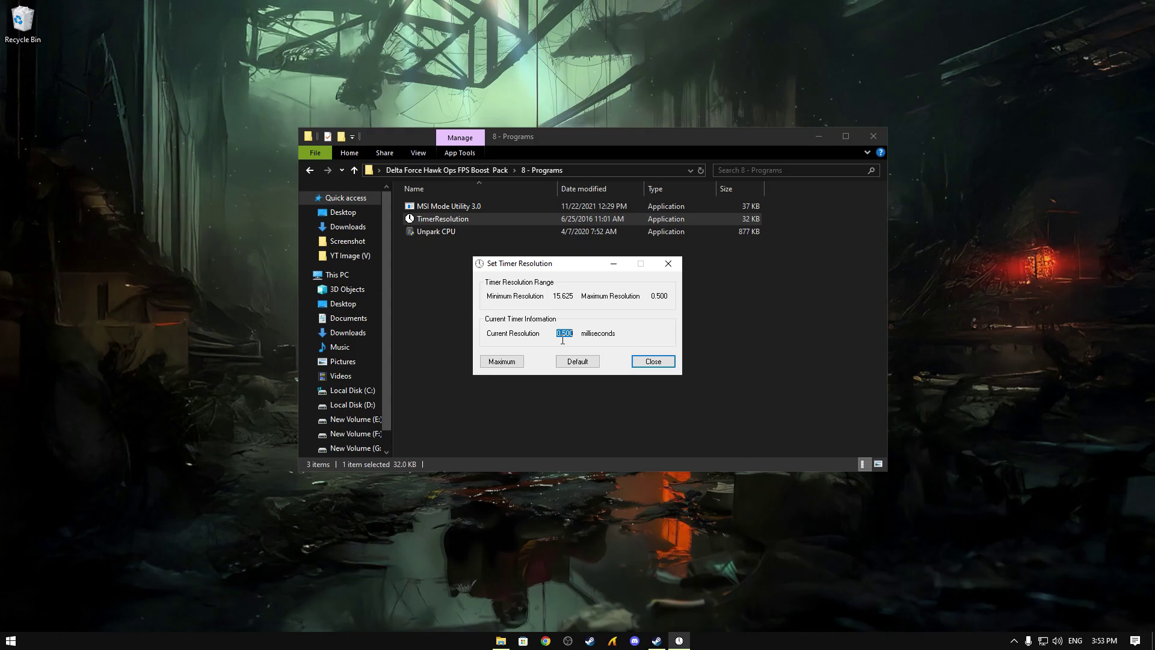
{"action": "left_click", "coordinate": [654, 361]}
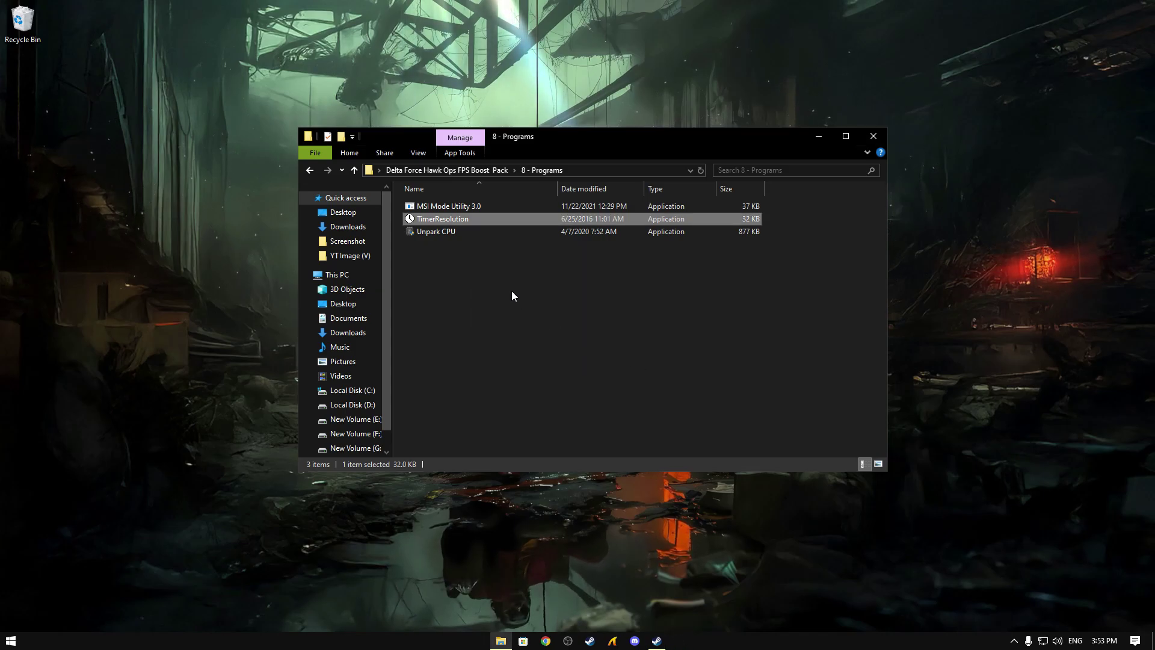
- Run Unpark CPU from the 8 - Programs folder and allow it to make changes
{"action": "left_click", "coordinate": [454, 226]}
{"action": "right_click", "coordinate": [454, 226]}
{"action": "left_click", "coordinate": [507, 255]}
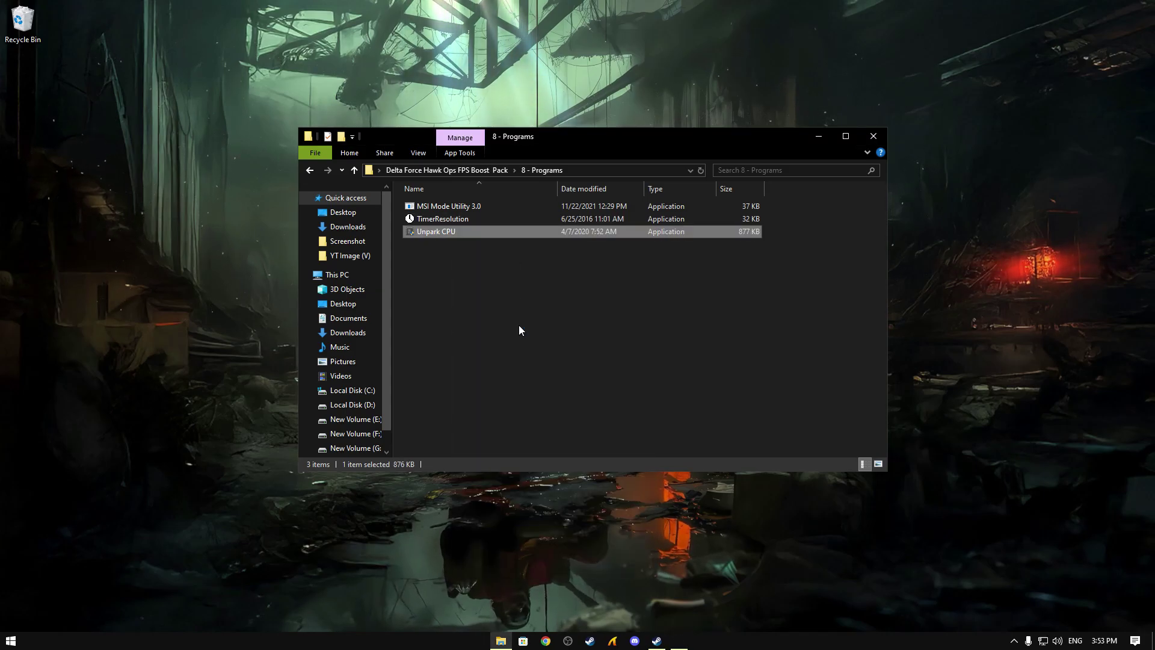
{"action": "left_click", "coordinate": [544, 397]}
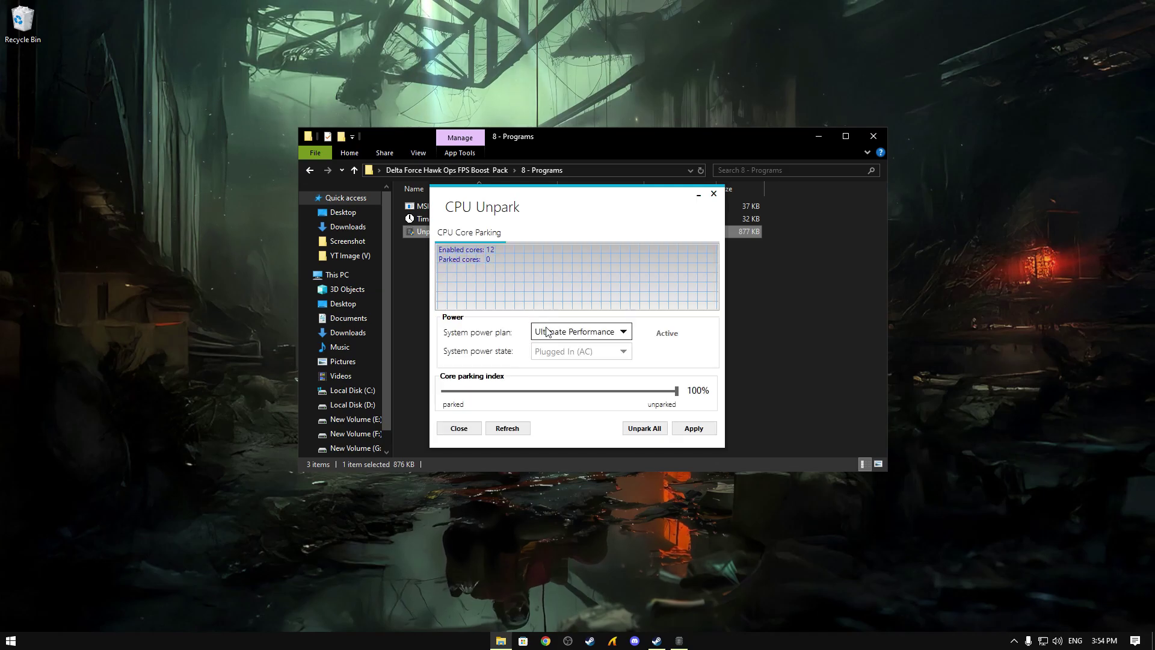
- Apply the Ultimate Performance power plan with a core parking index of 100% and close CPU Unpark
{"action": "left_click", "coordinate": [558, 332]}
{"action": "left_click", "coordinate": [569, 378]}
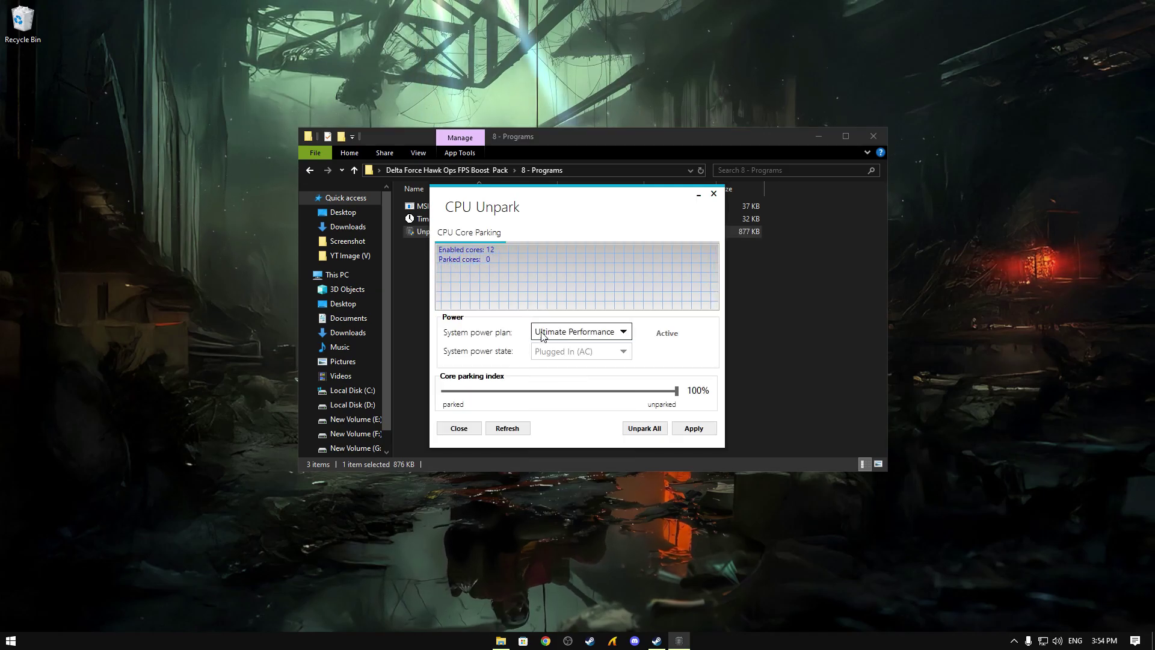
{"action": "mouse_move", "coordinate": [677, 390]}
{"action": "left_mouse_down"}
{"action": "mouse_move", "coordinate": [650, 391]}
{"action": "mouse_move", "coordinate": [679, 392]}
{"action": "left_mouse_up"}
{"action": "left_click", "coordinate": [692, 427]}
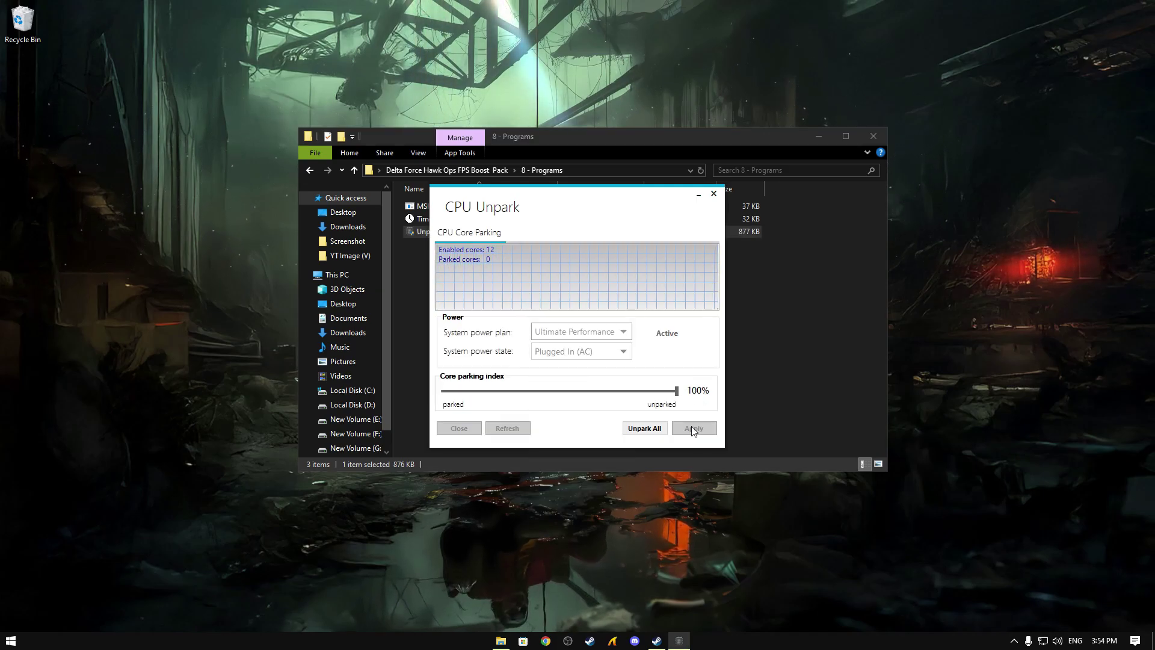
{"action": "left_click", "coordinate": [657, 351]}
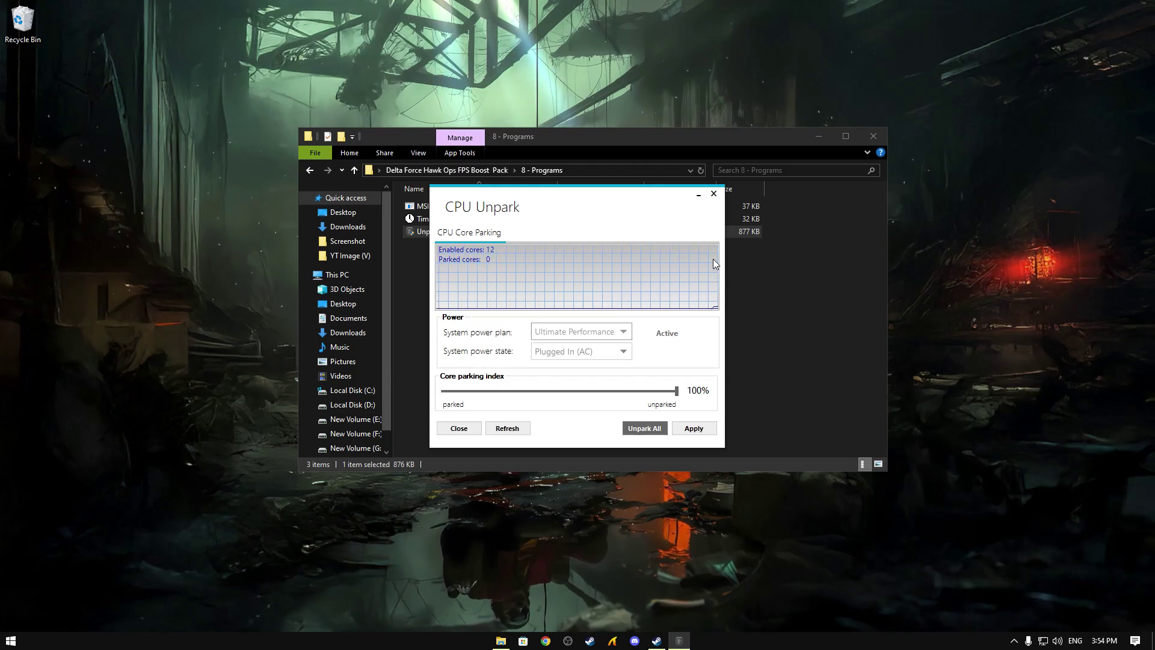
{"action": "left_click", "coordinate": [714, 194]}
- Return to the Delta Force Hawk Ops FPS Boost Pack's main folder and close its window
{"action": "key", "text": "BackSpace"}
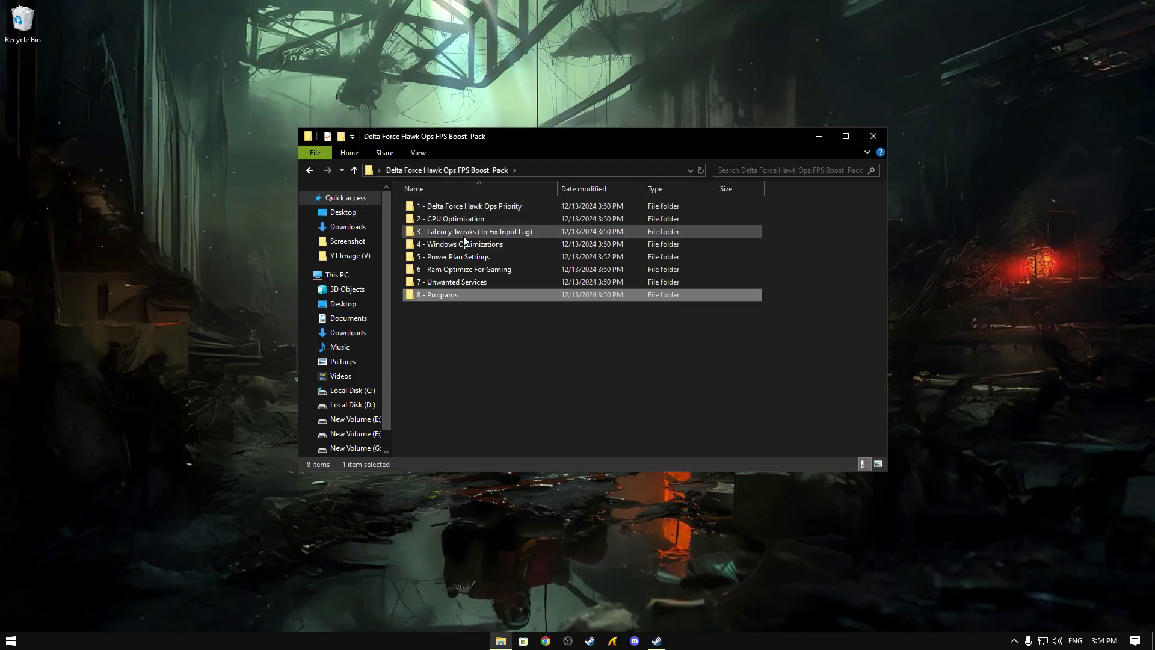
{"action": "left_click", "coordinate": [472, 322]}
{"action": "left_click", "coordinate": [873, 137]}
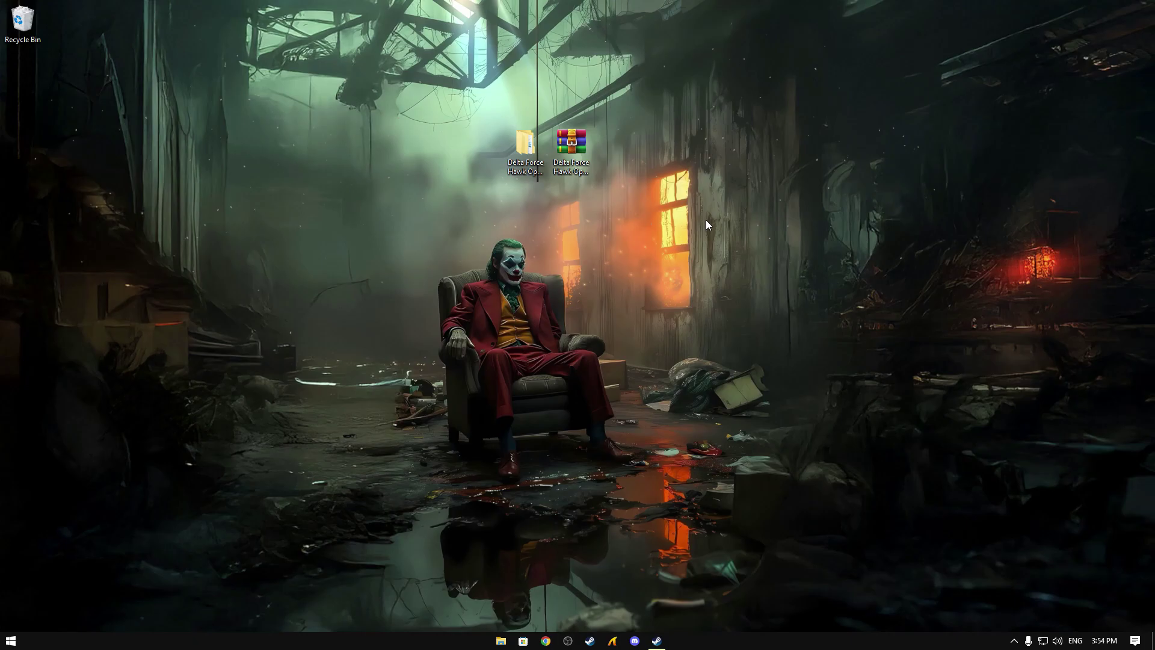
- Switch to Steam and launch Delta Force
{"action": "mouse_move", "coordinate": [660, 639]}
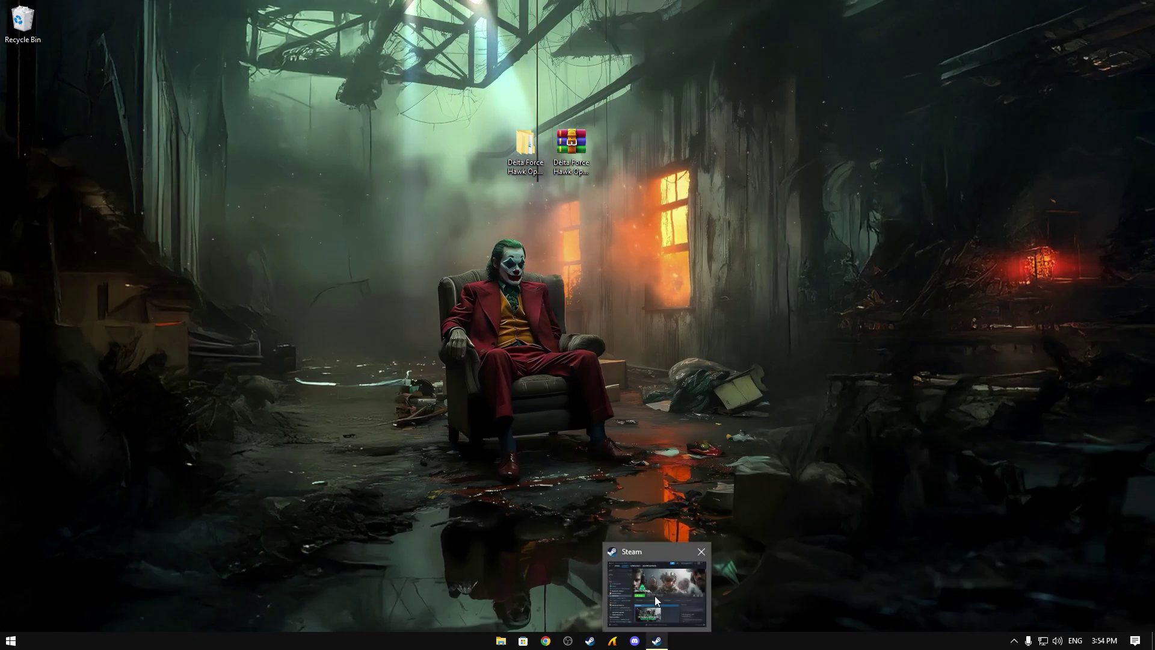
{"action": "left_click", "coordinate": [654, 595]}
{"action": "left_click", "coordinate": [465, 277]}
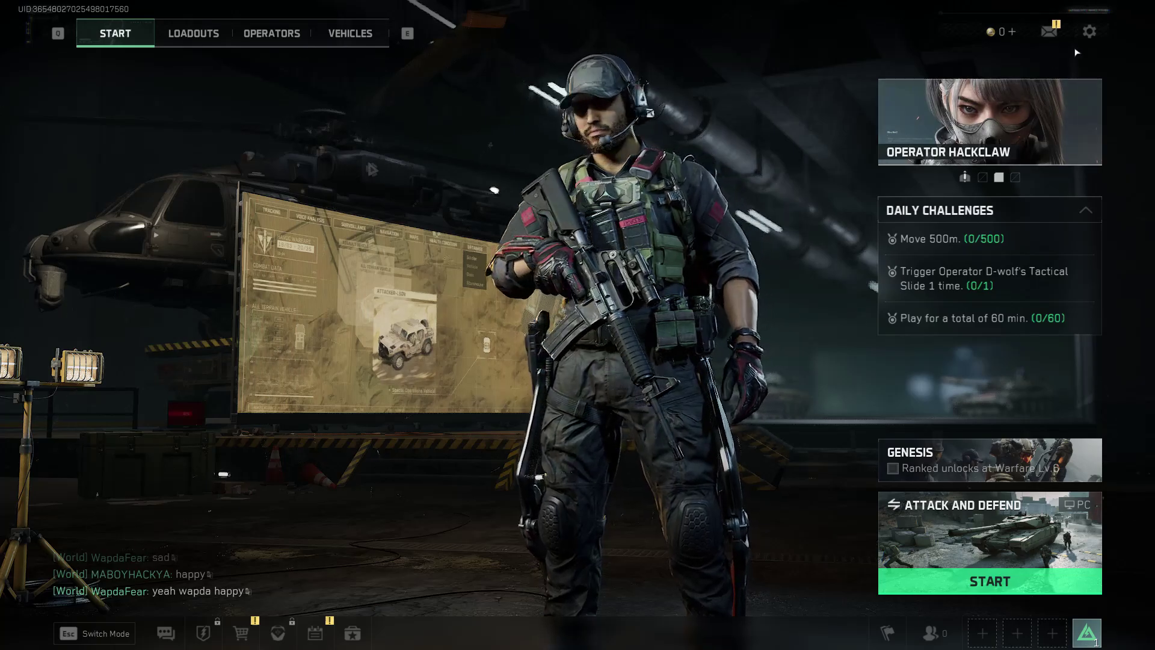
- Open the game's graphics settings and set the Display Adapter to NVIDIA GeForce RTX 4060
{"action": "left_click", "coordinate": [1090, 31]}
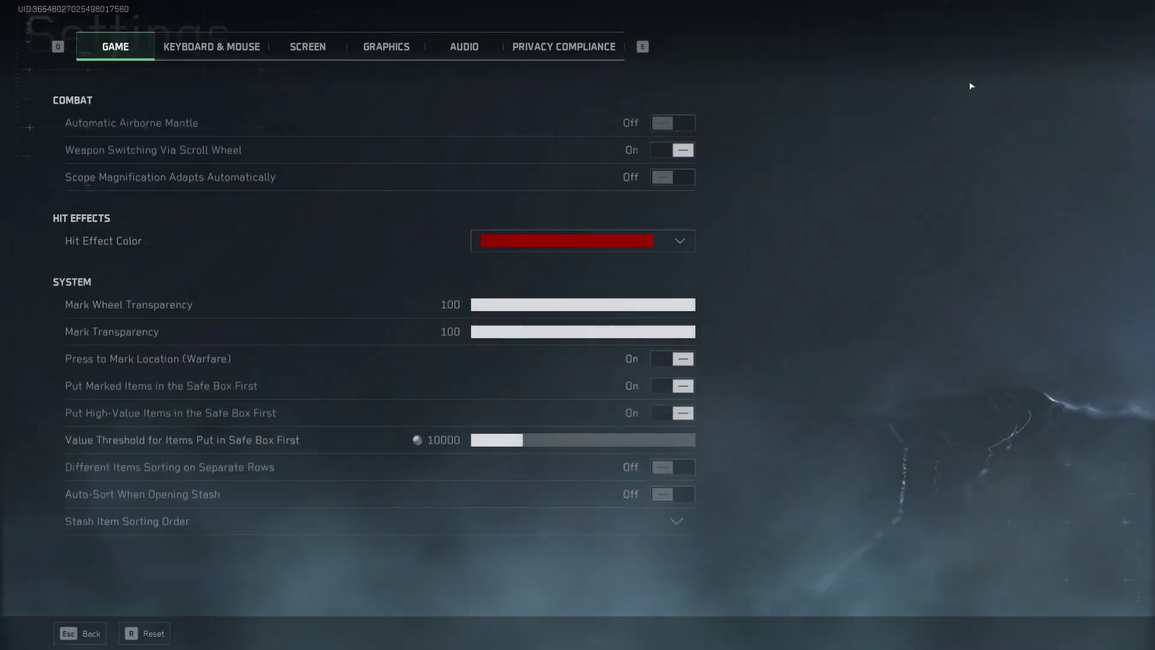
{"action": "left_click", "coordinate": [373, 53]}
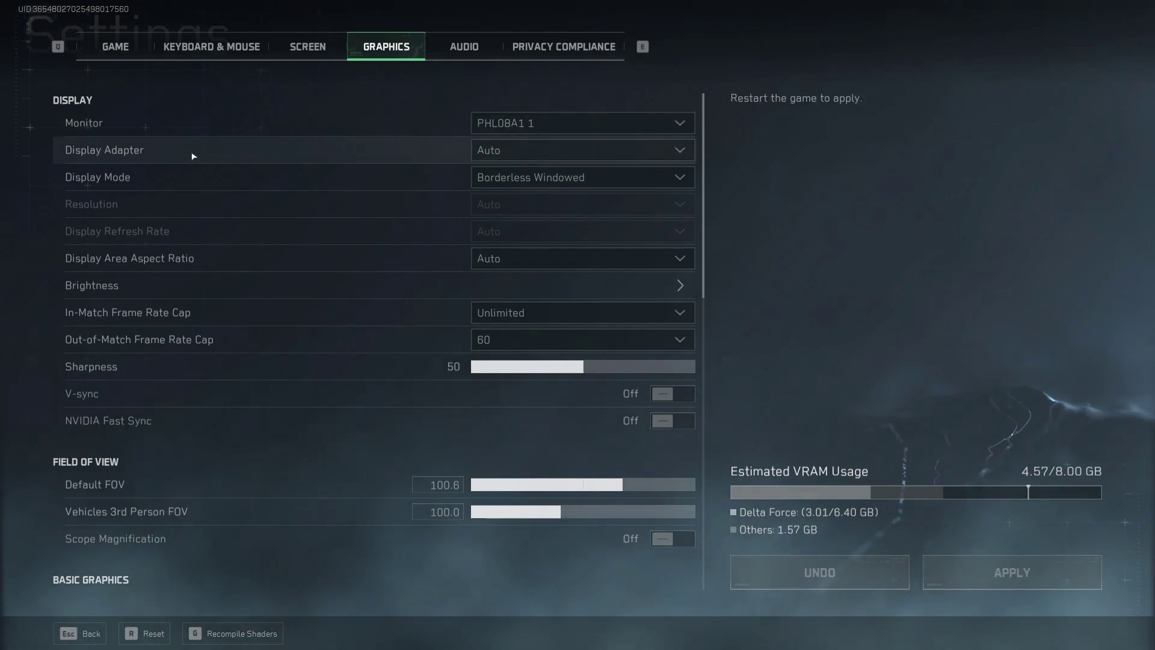
{"action": "left_click", "coordinate": [562, 155]}
{"action": "left_click", "coordinate": [512, 206]}
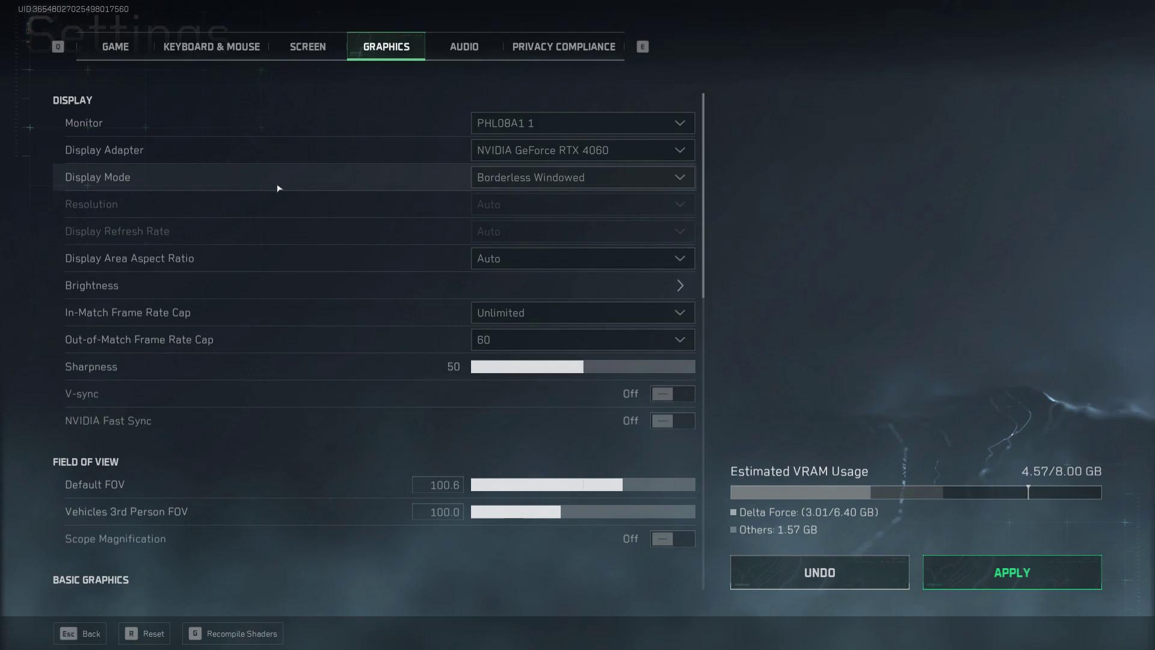
- Set the Display Mode to Full Screen and the Resolution to Auto
{"action": "left_click", "coordinate": [514, 181]}
{"action": "left_click", "coordinate": [509, 206]}
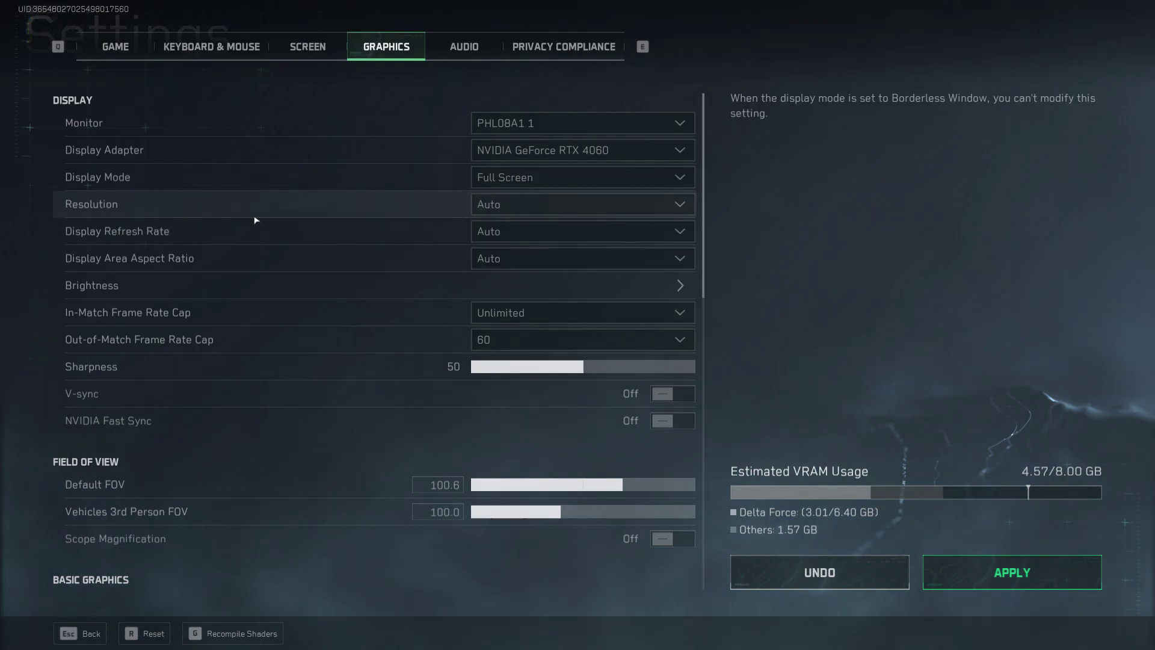
{"action": "left_click", "coordinate": [505, 207]}
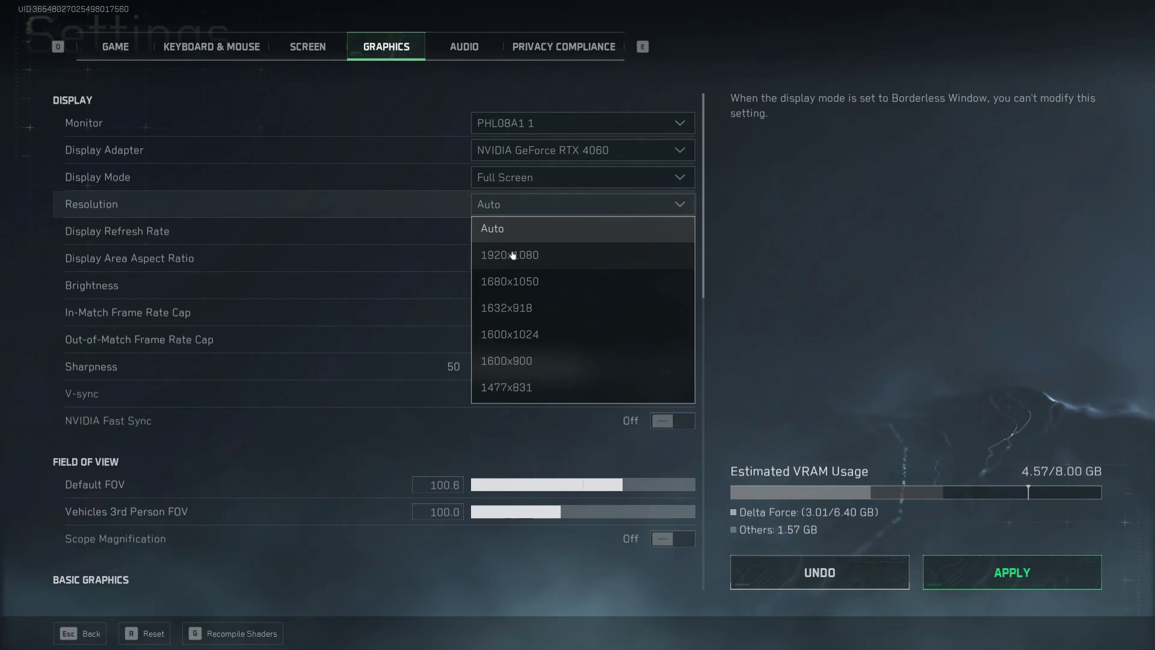
{"action": "left_click", "coordinate": [500, 231]}
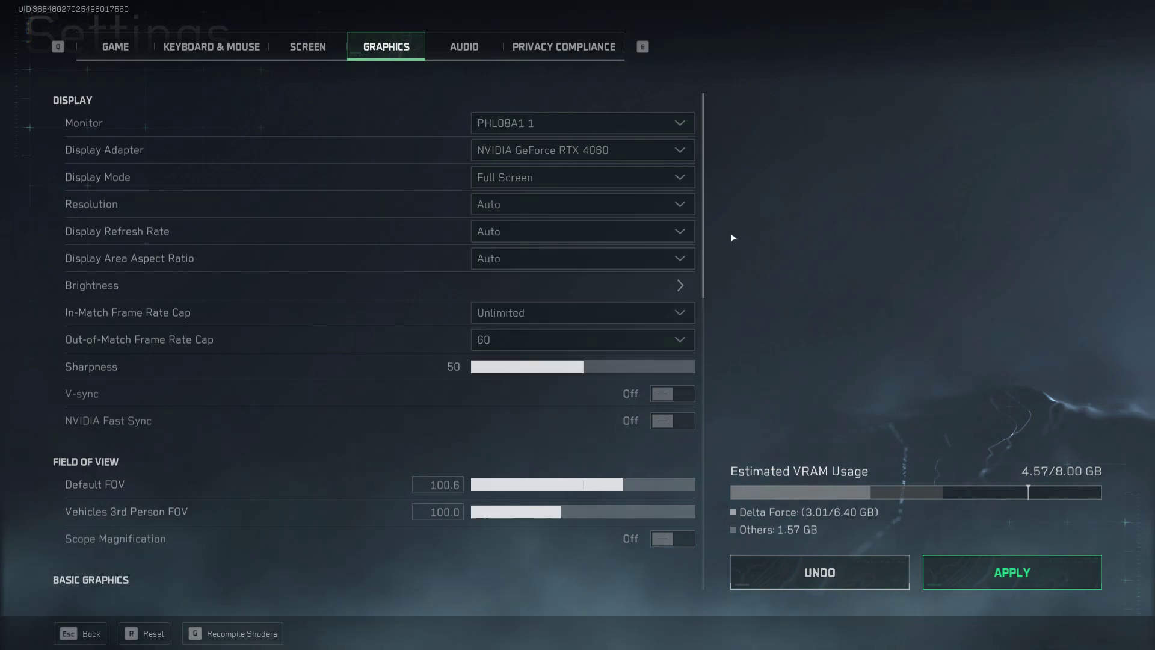
- Set the Display Refresh Rate to 60 and check the Display Area Aspect Ratio options
{"action": "left_click", "coordinate": [500, 233]}
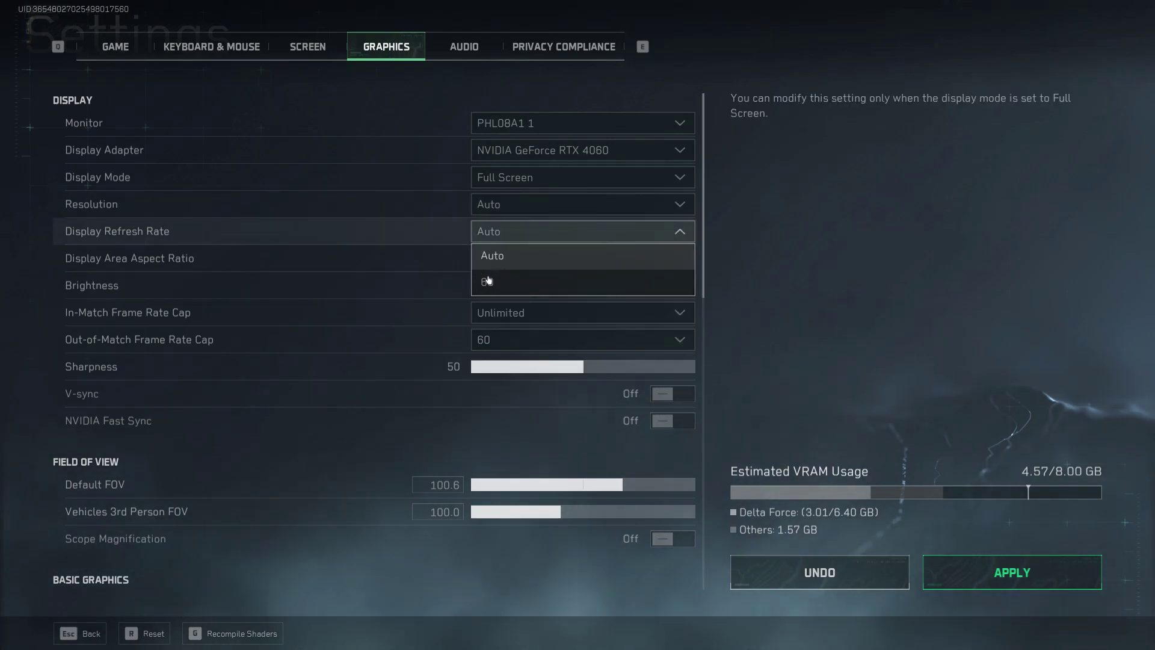
{"action": "left_click", "coordinate": [488, 281]}
{"action": "left_click", "coordinate": [488, 259]}
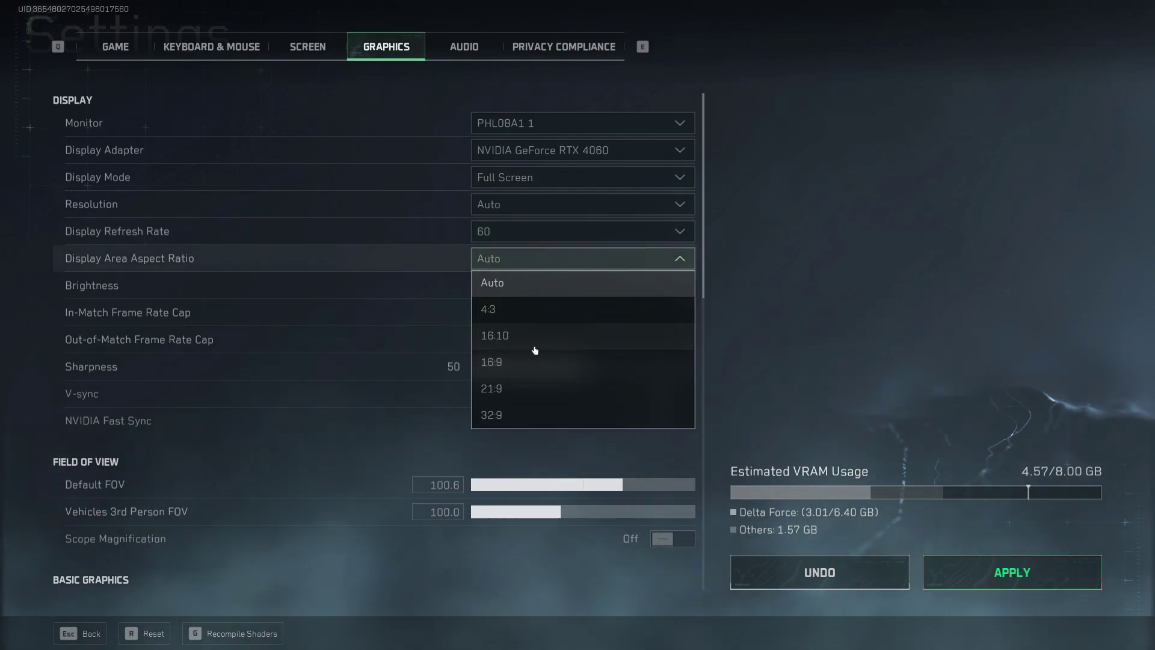
{"action": "left_click", "coordinate": [757, 284]}
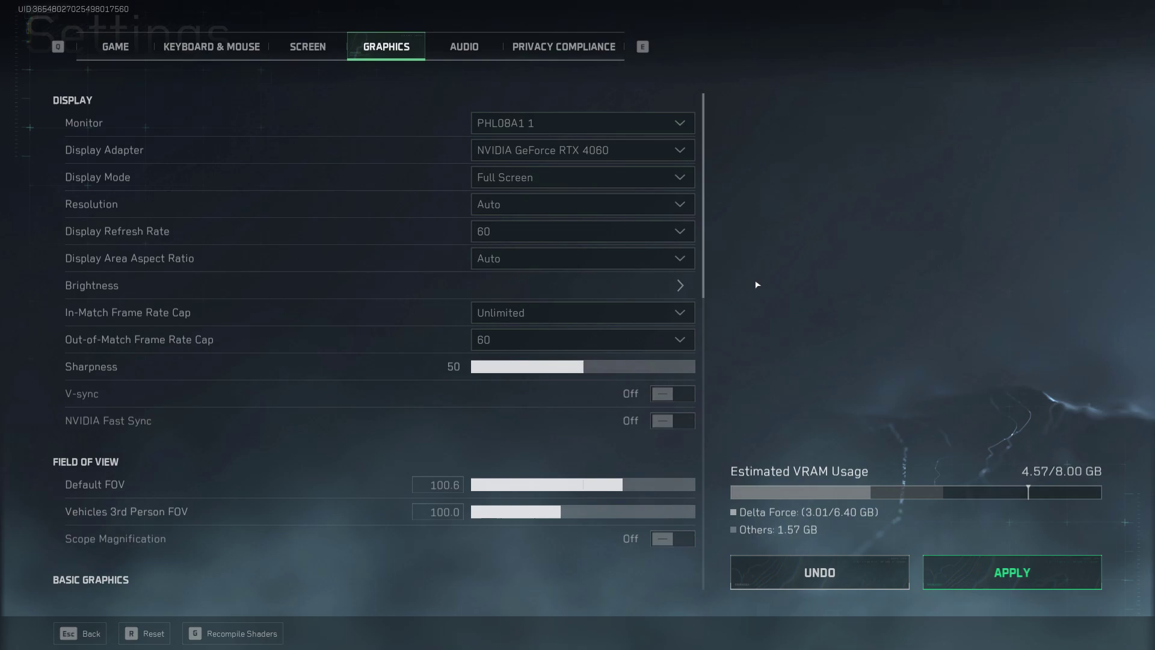
- Set the In-Match Frame Rate Cap to Unlimited and the Out-of-Match Frame Rate Cap to 240
{"action": "left_click", "coordinate": [501, 317]}
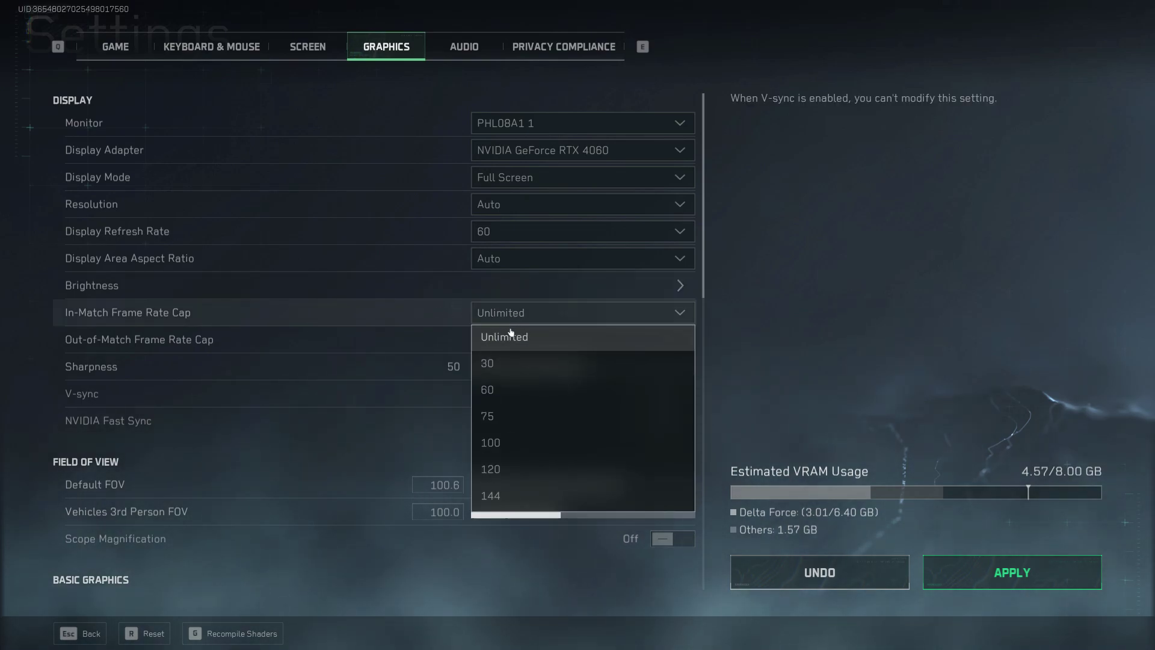
{"action": "left_click", "coordinate": [509, 338]}
{"action": "left_click", "coordinate": [488, 343]}
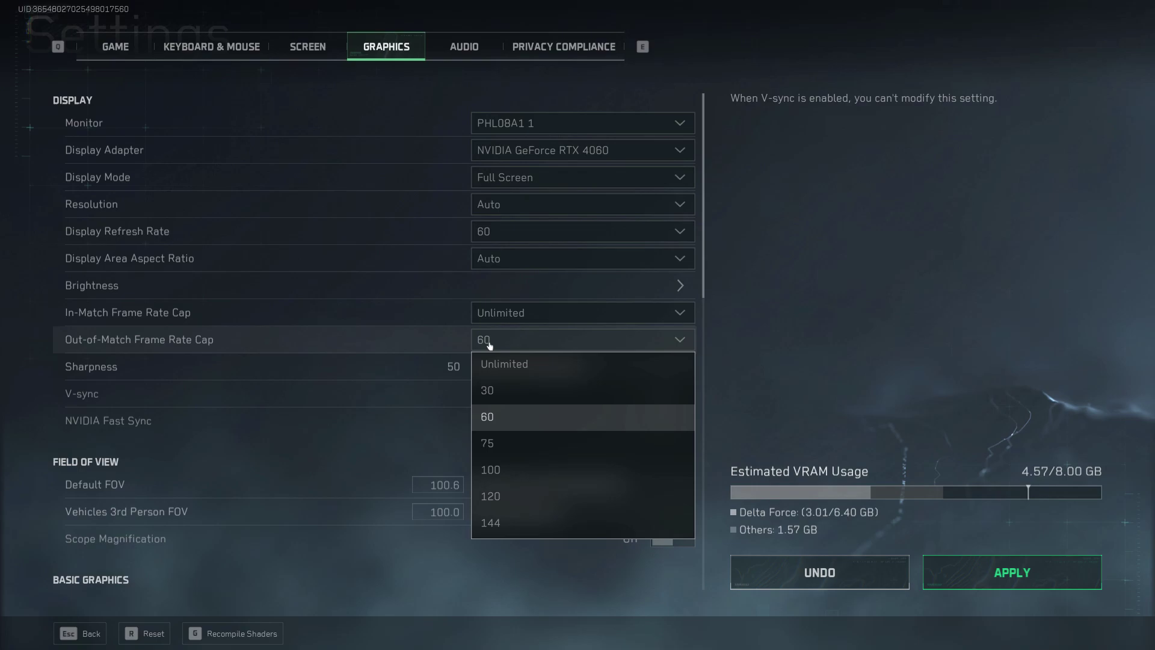
{"action": "scroll", "coordinate": [508, 479], "scroll_direction": "down", "scroll_amount": 2}
{"action": "left_click", "coordinate": [513, 525]}
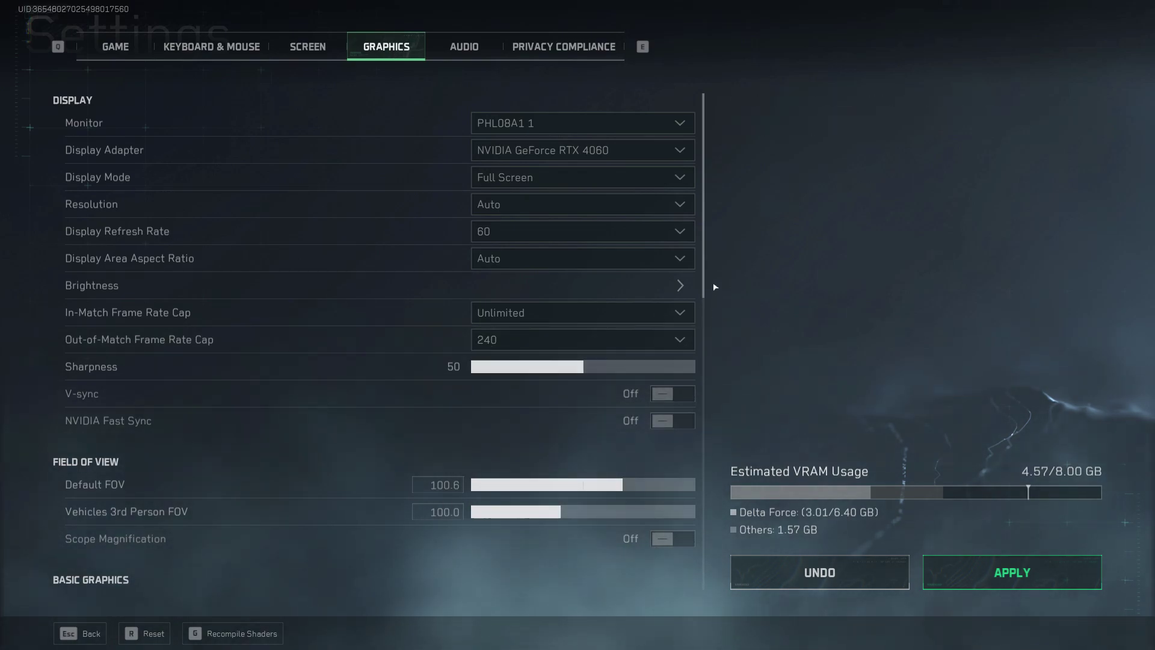
- Examine the Field of View settings and the available Graphics Preset options
{"action": "scroll", "coordinate": [705, 280], "scroll_direction": "down", "scroll_amount": 2}
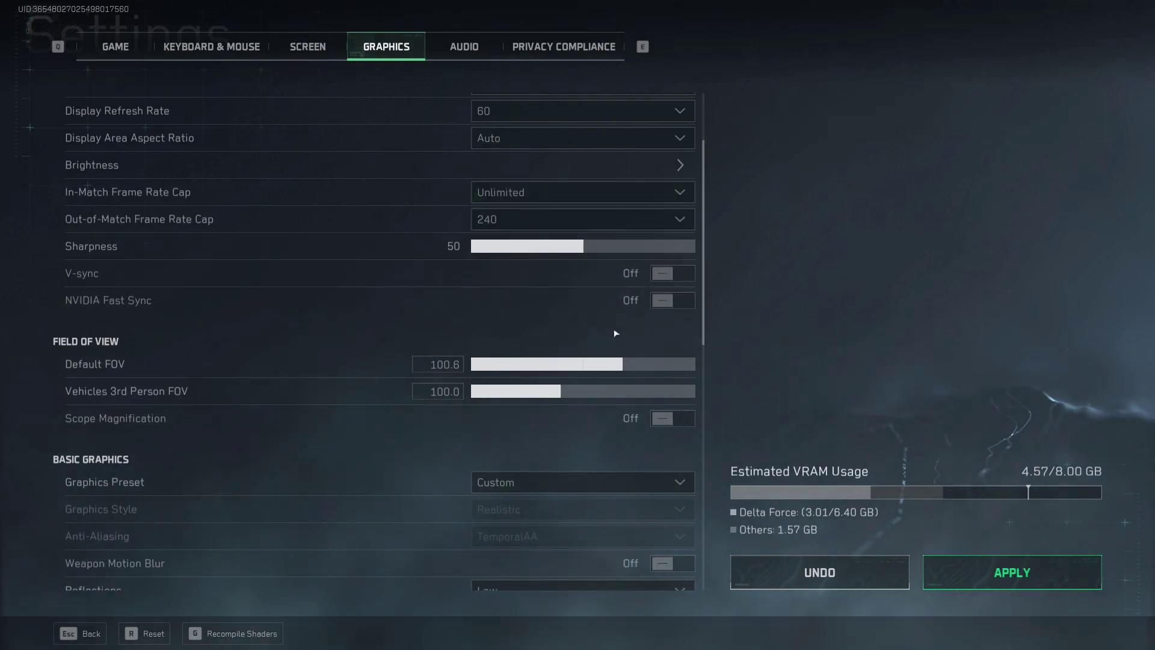
{"action": "scroll", "coordinate": [241, 352], "scroll_direction": "down", "scroll_amount": 2}
{"action": "scroll", "coordinate": [241, 351], "scroll_direction": "down", "scroll_amount": 2}
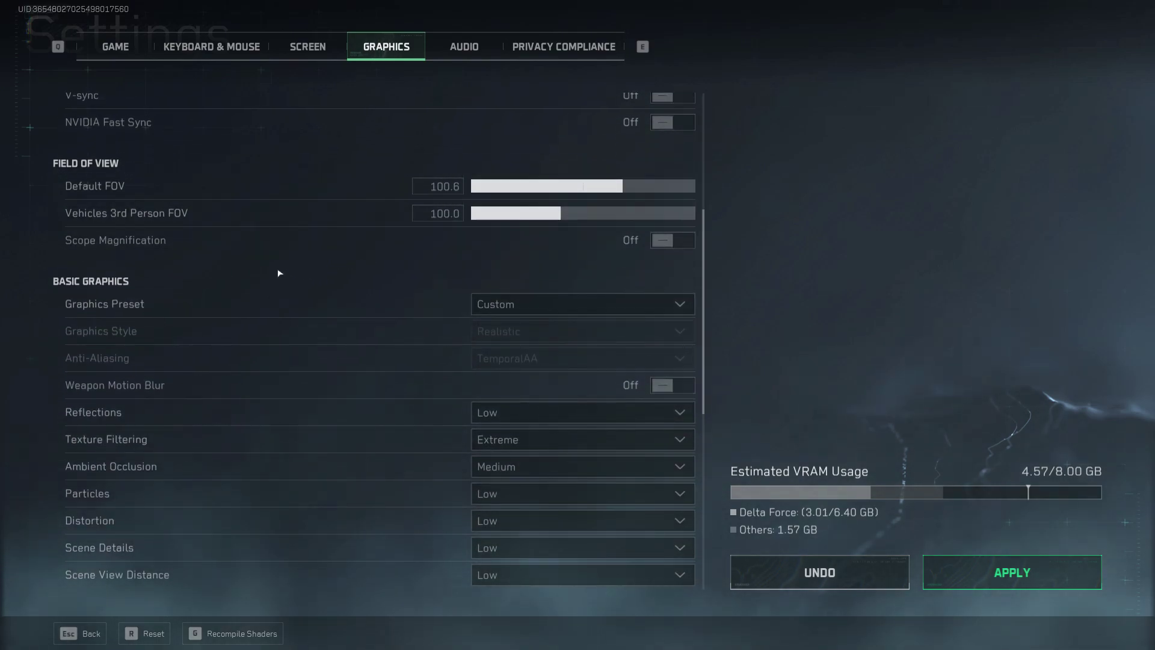
{"action": "left_click", "coordinate": [673, 241]}
{"action": "left_click", "coordinate": [493, 408]}
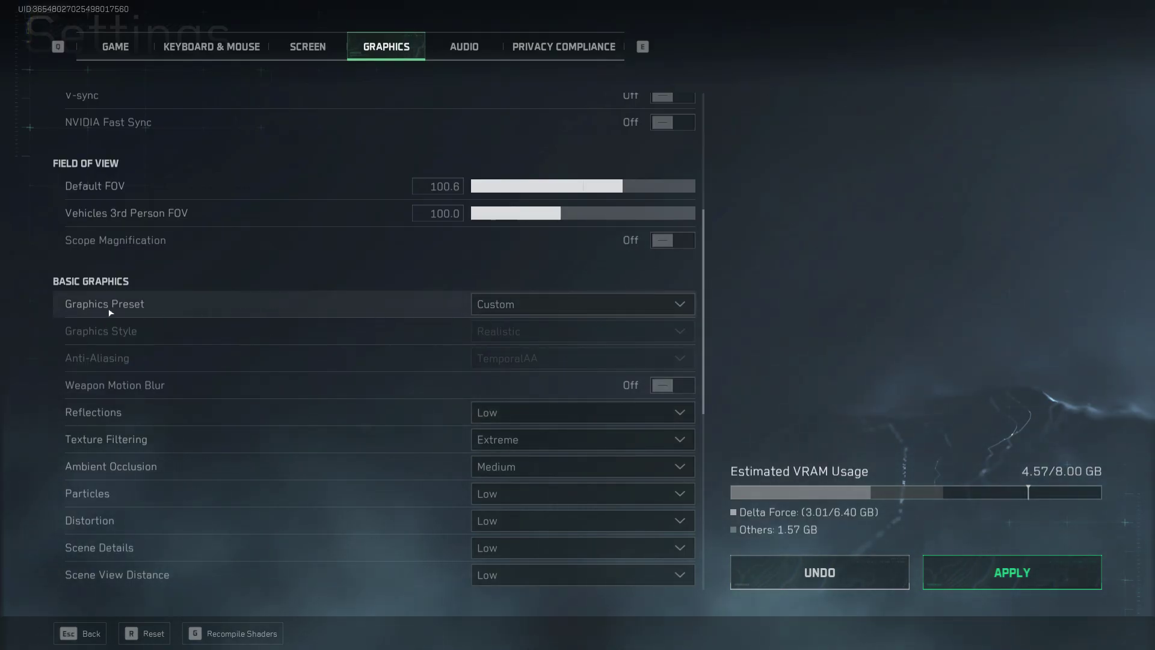
{"action": "left_click", "coordinate": [490, 307]}
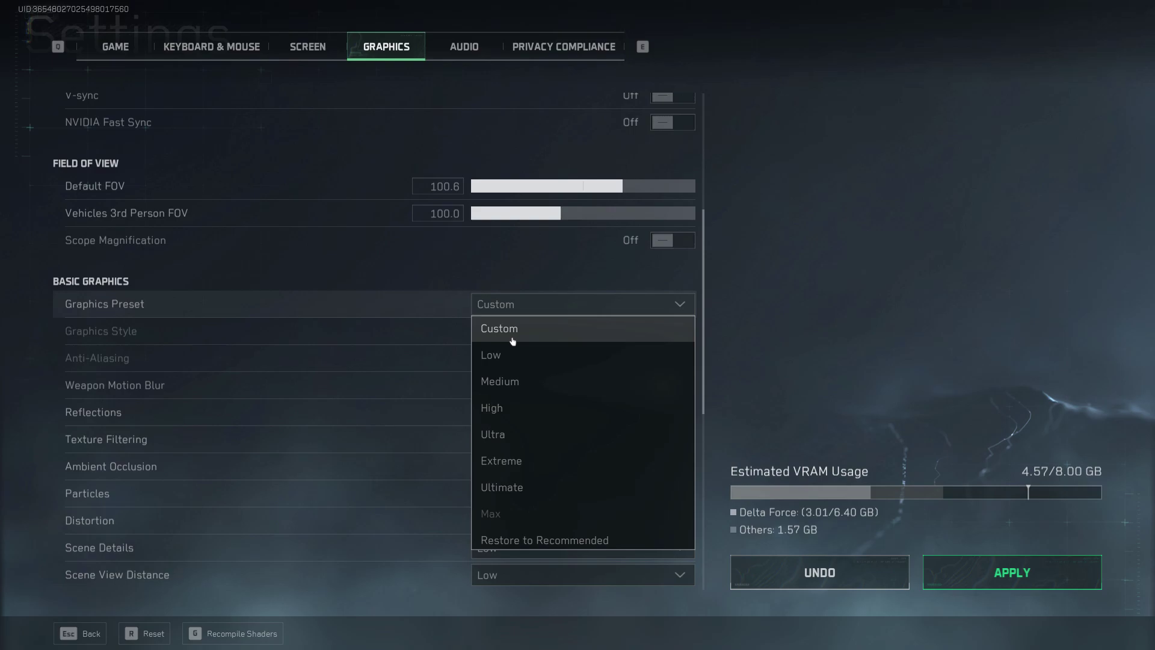
{"action": "left_click", "coordinate": [705, 311]}
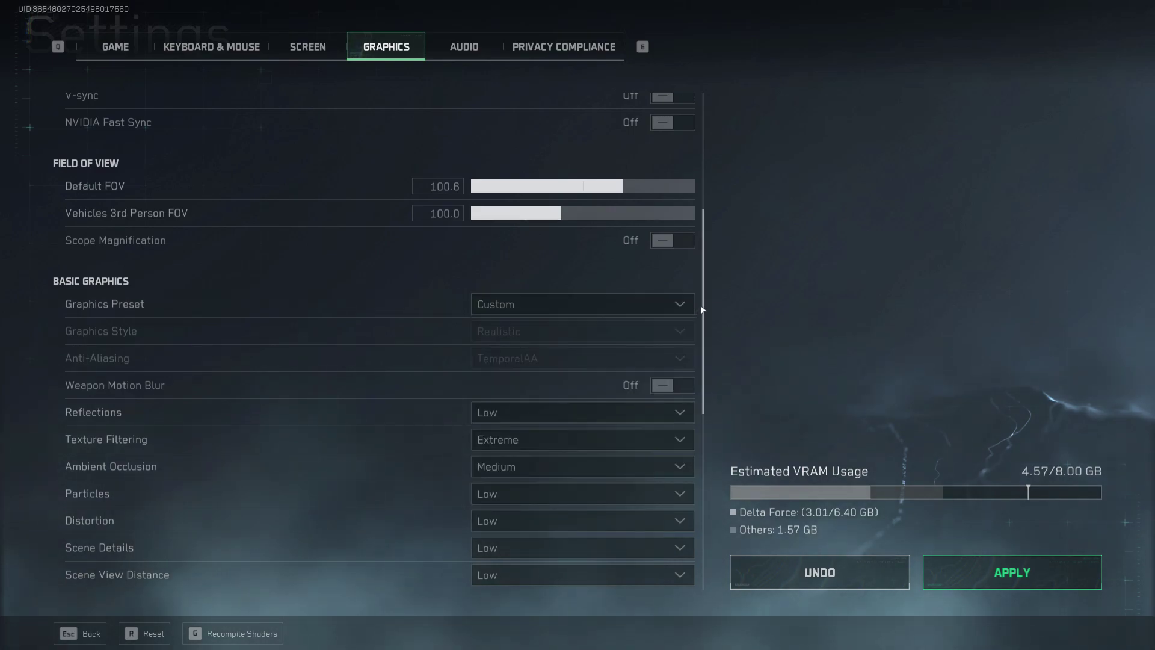
- Review the quality options for Reflections in the basic graphics settings
{"action": "scroll", "coordinate": [703, 310], "scroll_direction": "down", "scroll_amount": 3}
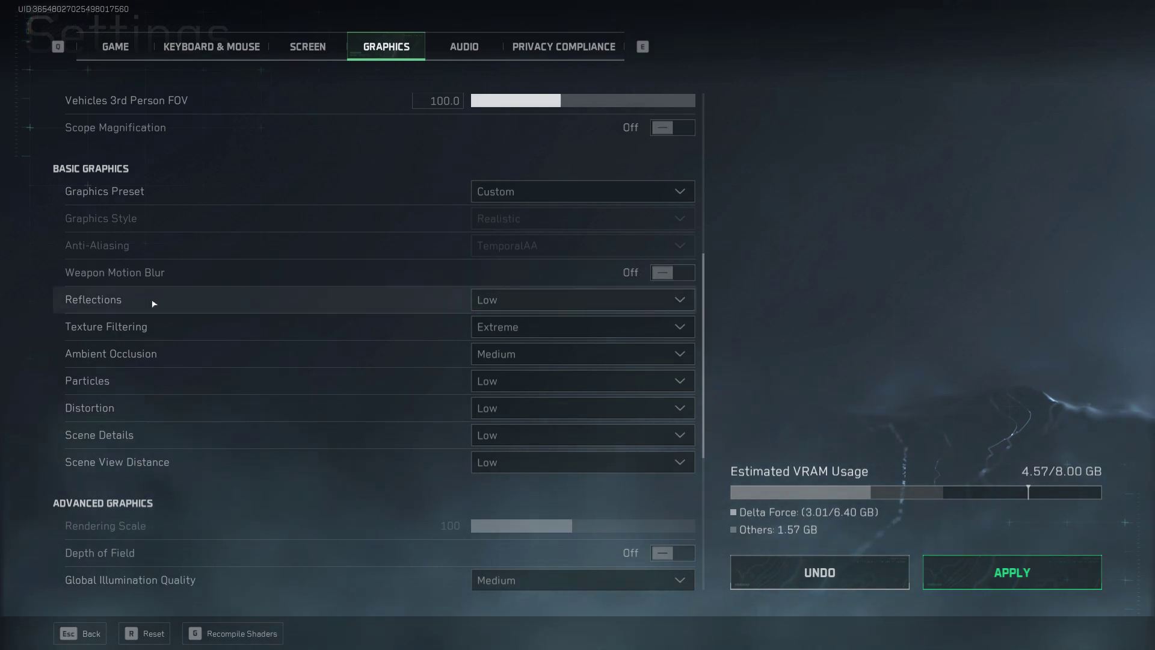
{"action": "left_click", "coordinate": [536, 300]}
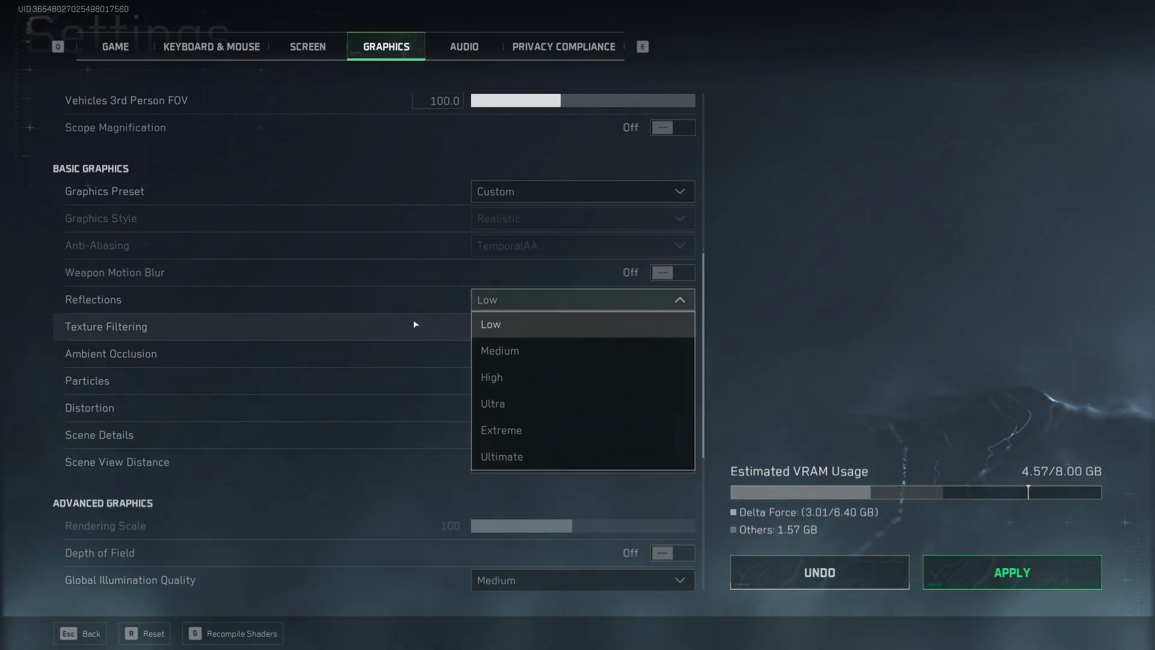
{"action": "left_click", "coordinate": [147, 328]}
- Set Texture Filtering to Extreme and Ambient Occlusion to Medium
{"action": "left_click", "coordinate": [541, 327]}
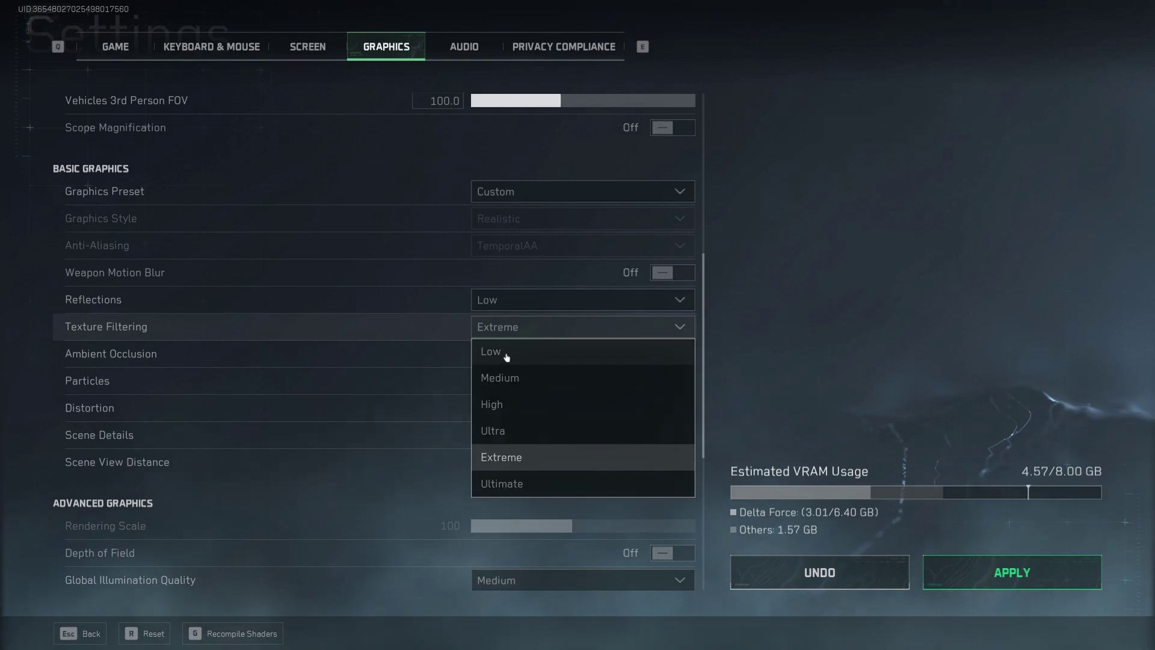
{"action": "left_click", "coordinate": [492, 457]}
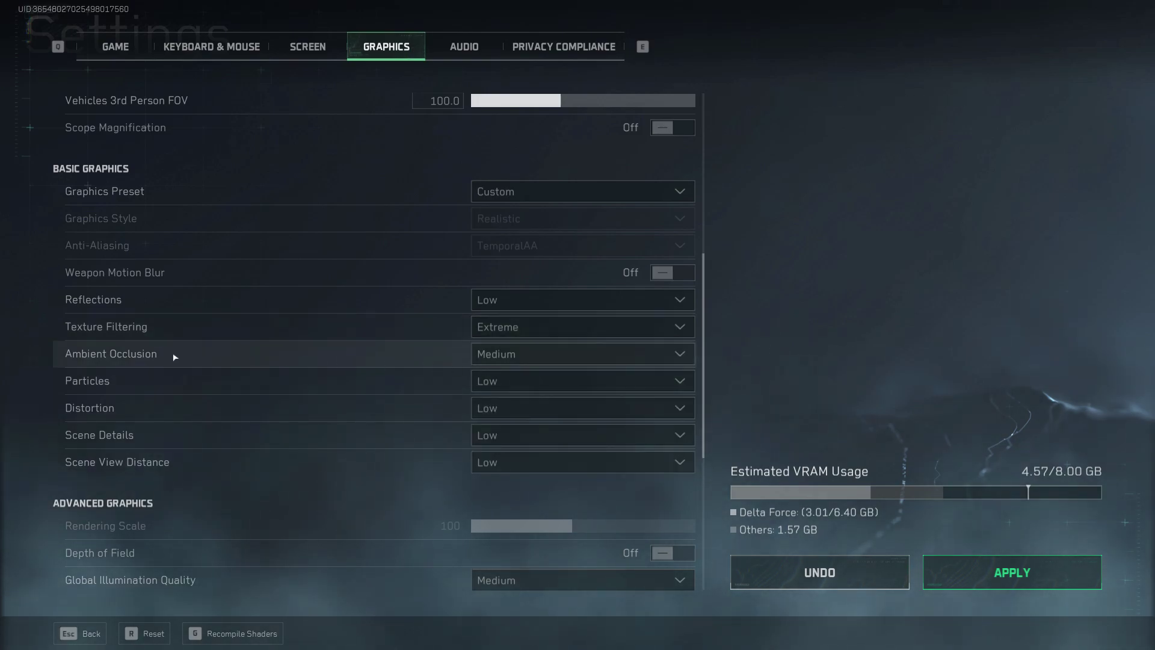
{"action": "left_click", "coordinate": [501, 355]}
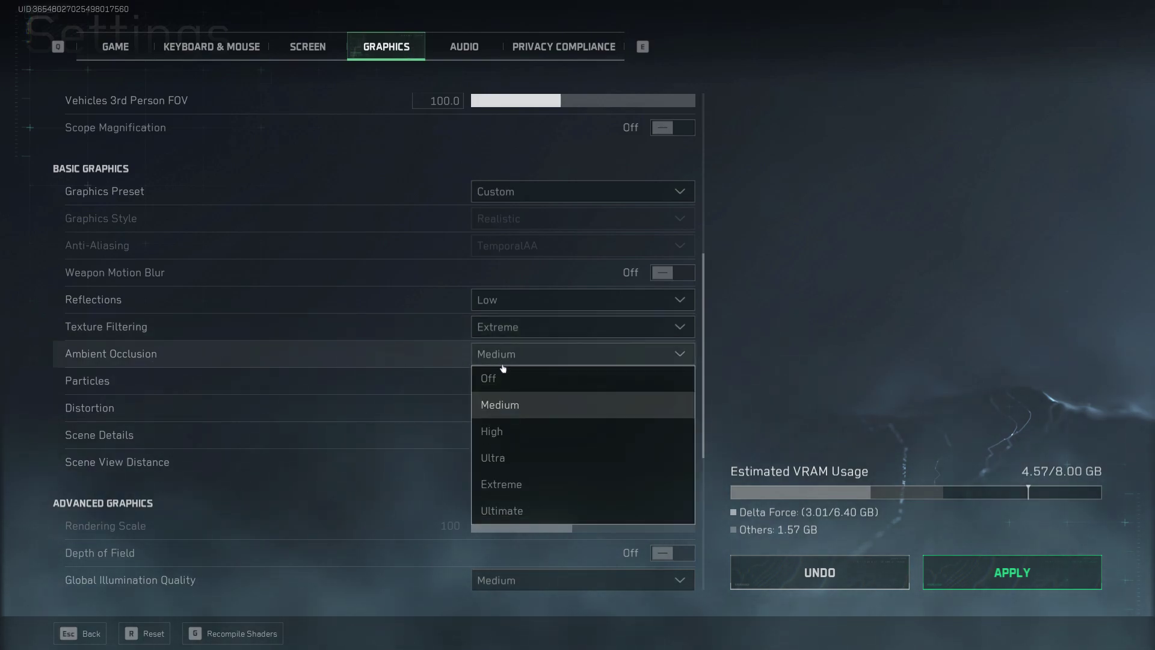
{"action": "left_click", "coordinate": [490, 410]}
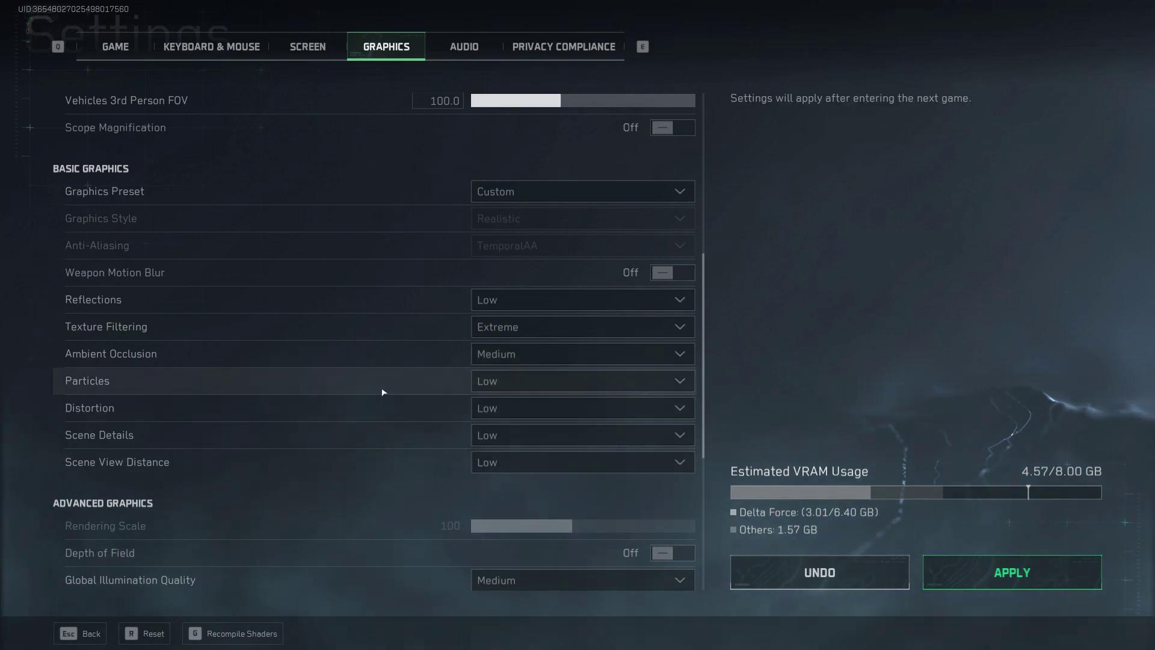